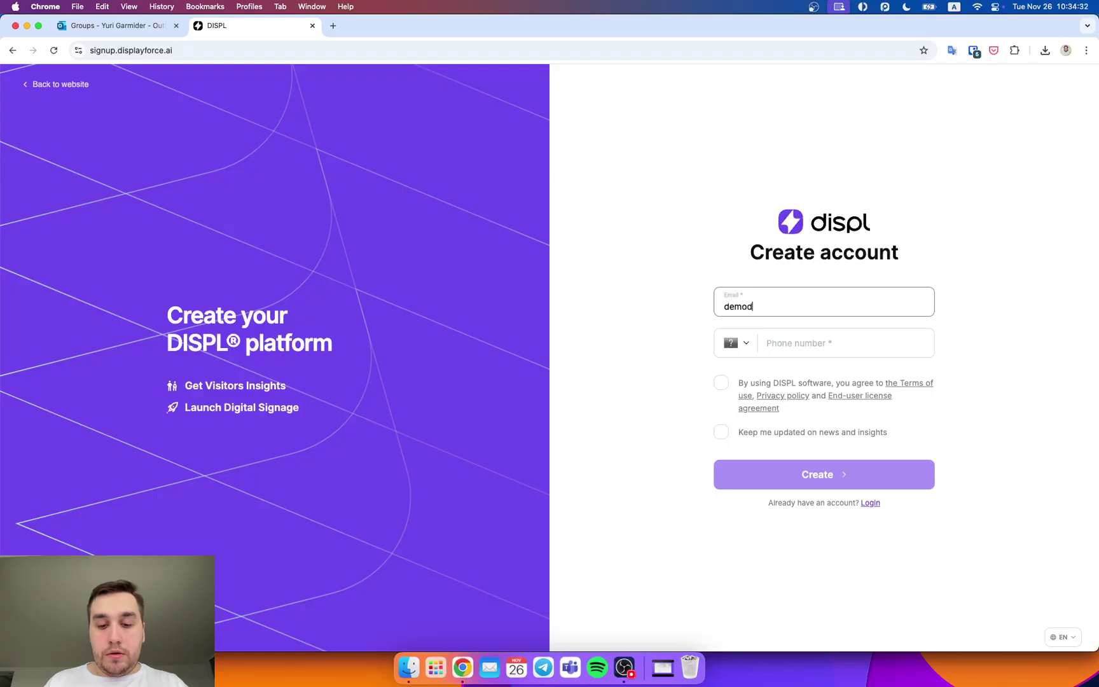
Step: Enter the work e-mail and a Cyprus (+357) phone number, and accept the terms of use
text(adi)
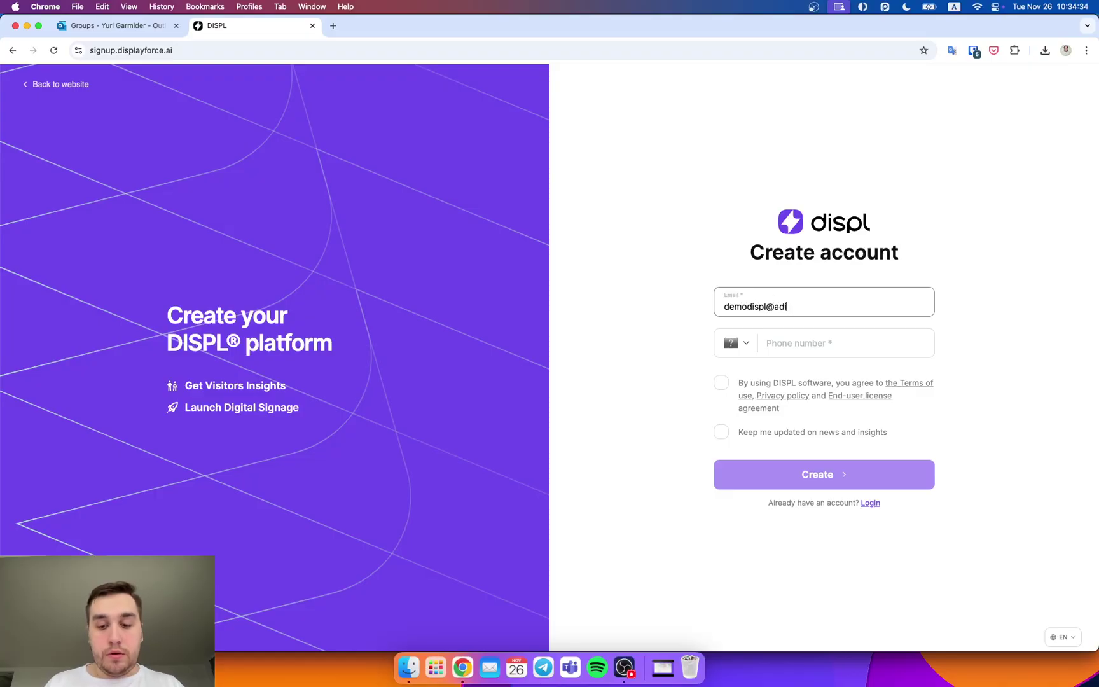
key(BackSpace)
key(BackSpace)
text(displ.com)
click(881, 336)
text(+3)
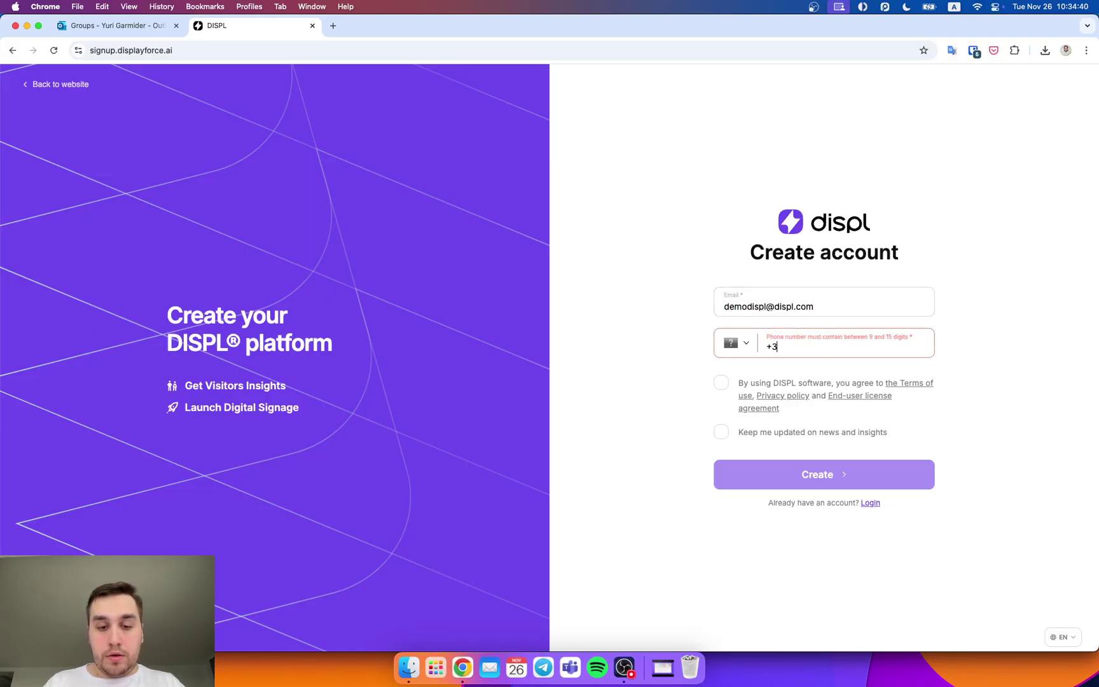
text(57123123123)
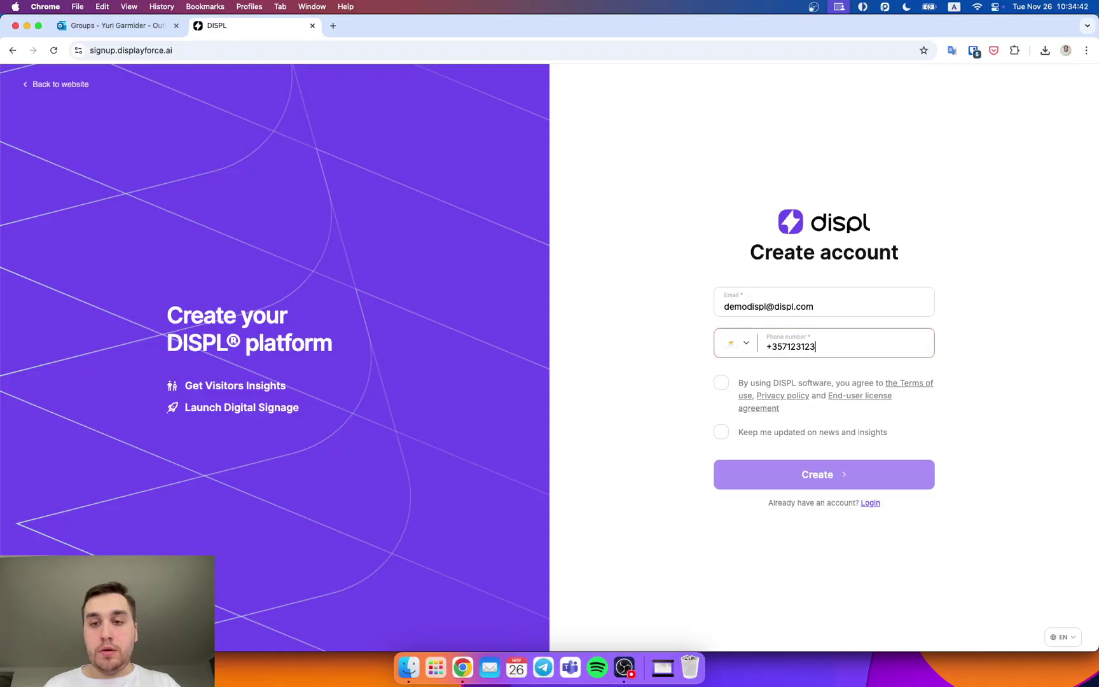
click(973, 381)
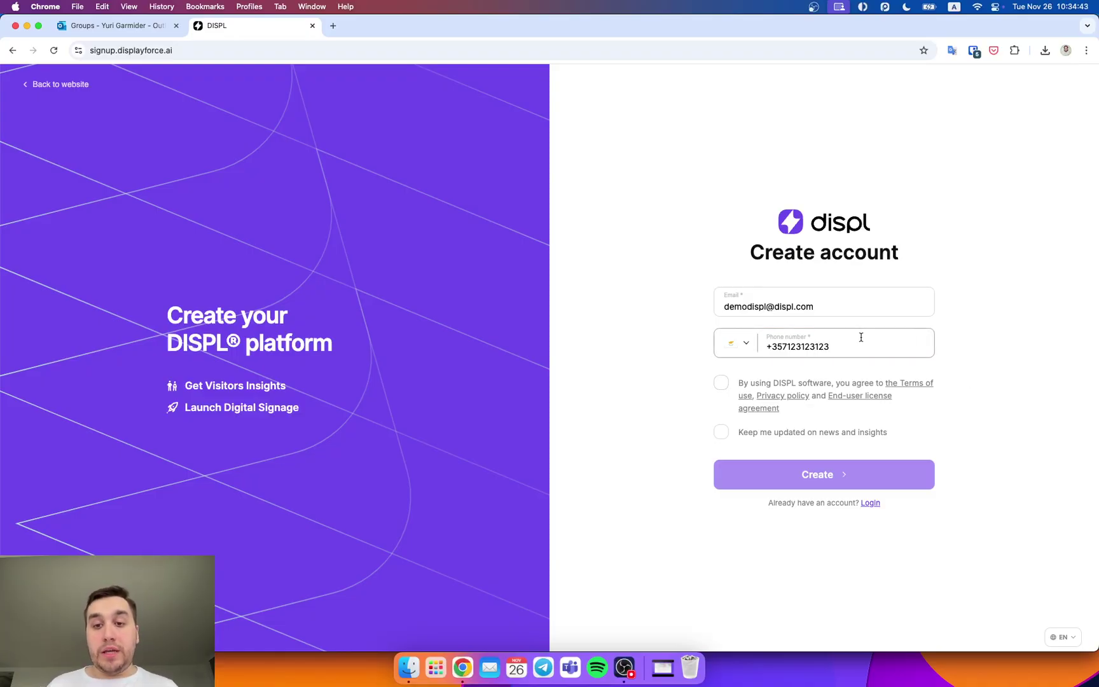
click(725, 385)
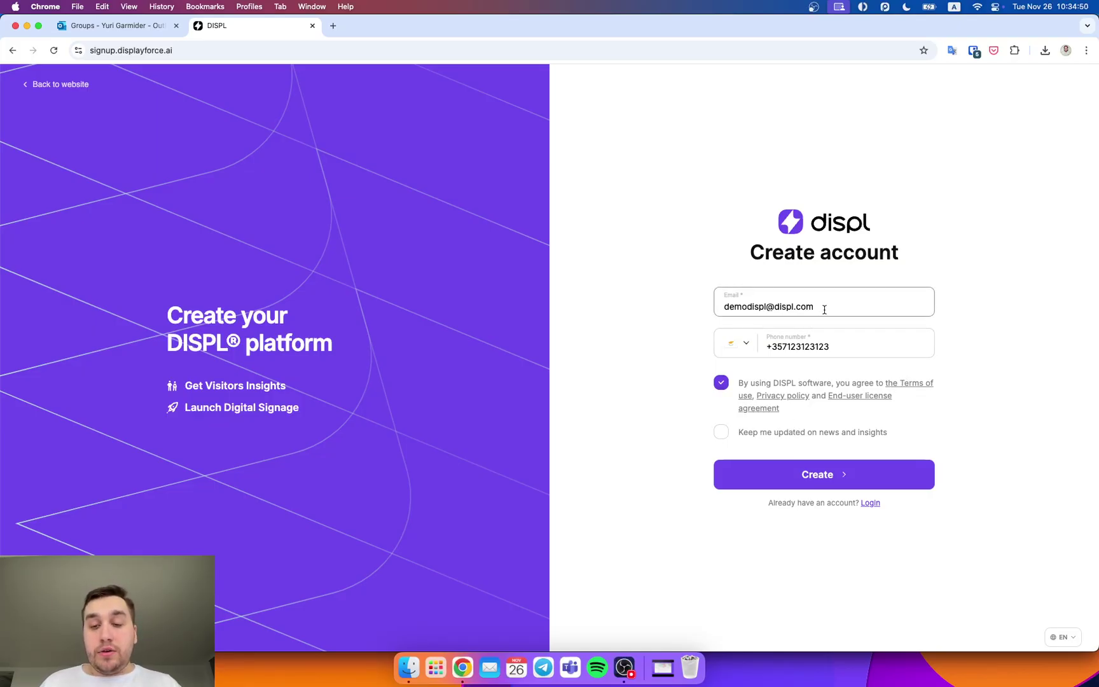
Step: Change the e-mail's domain to gmail.com and submit the sign-up form
drag(834, 307, 709, 311)
key(super+c)
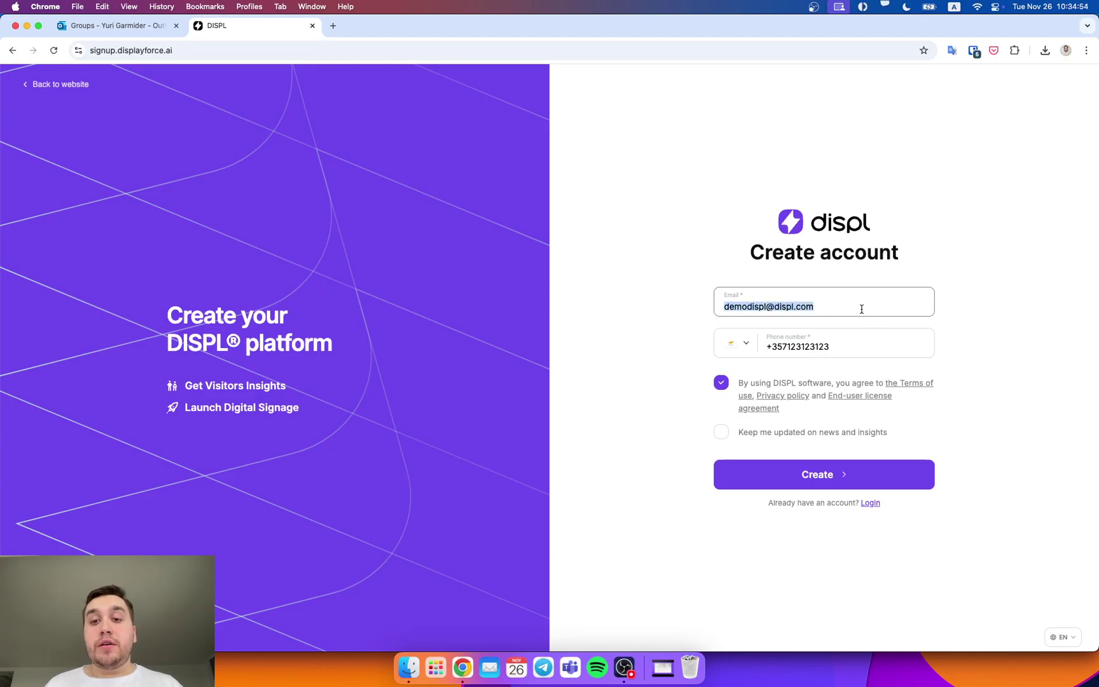
click(861, 307)
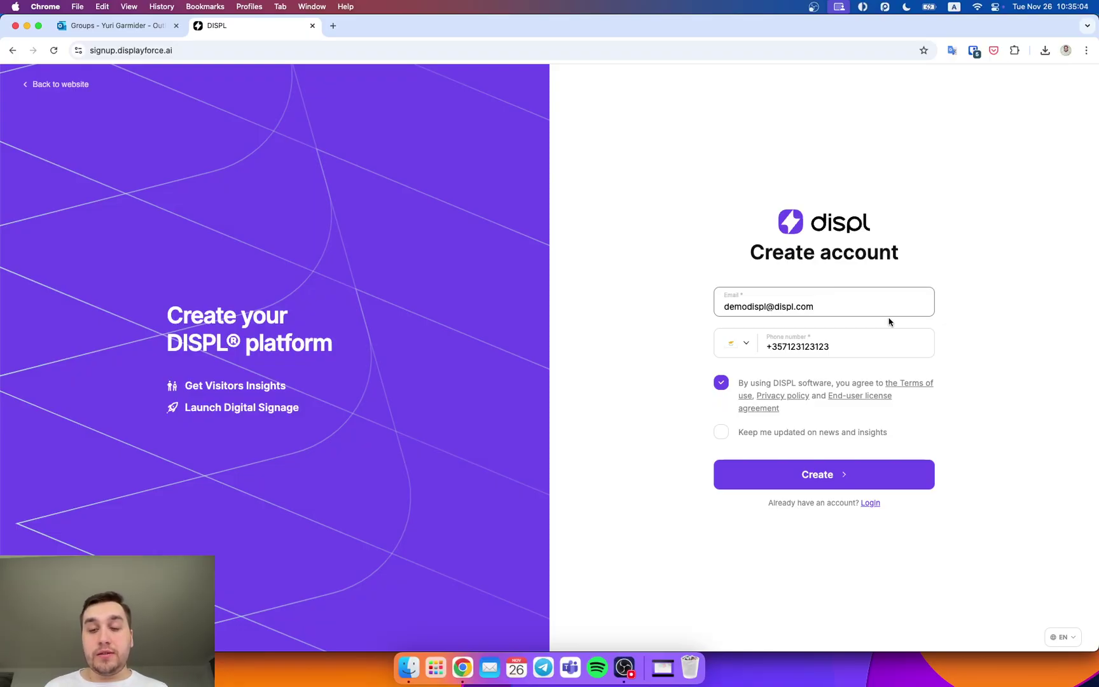
key(BackSpace)
key(BackSpace)
key(BackSpace)
key(BackSpace)
key(BackSpace)
key(BackSpace)
key(BackSpace)
key(BackSpace)
key(BackSpace)
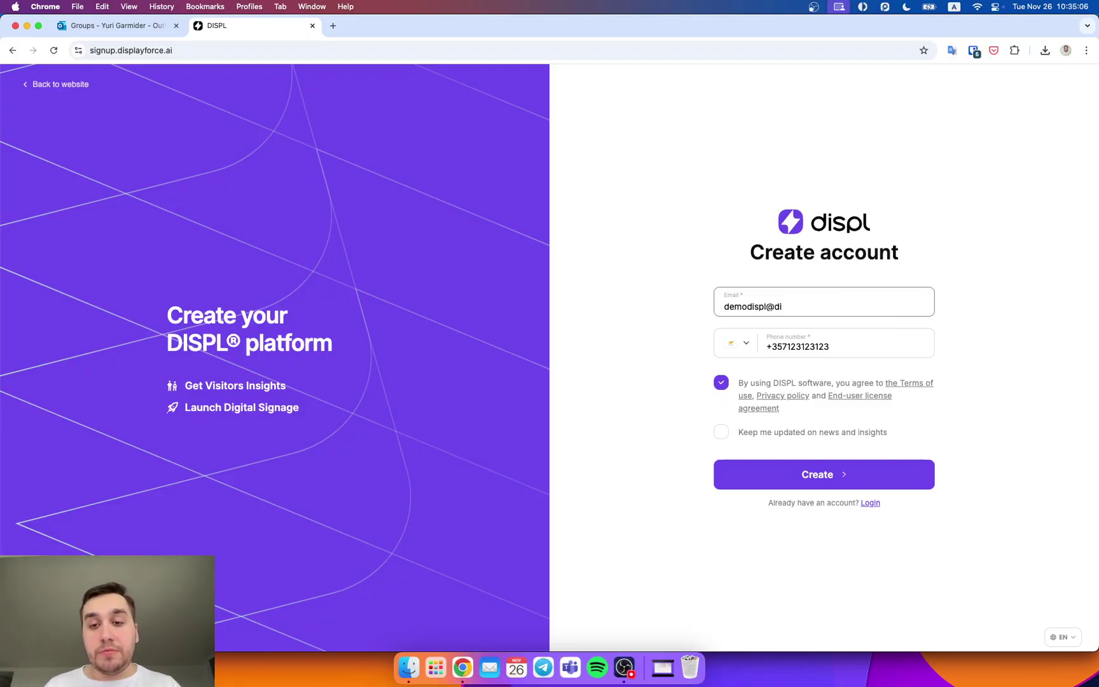
text(gmail.com)
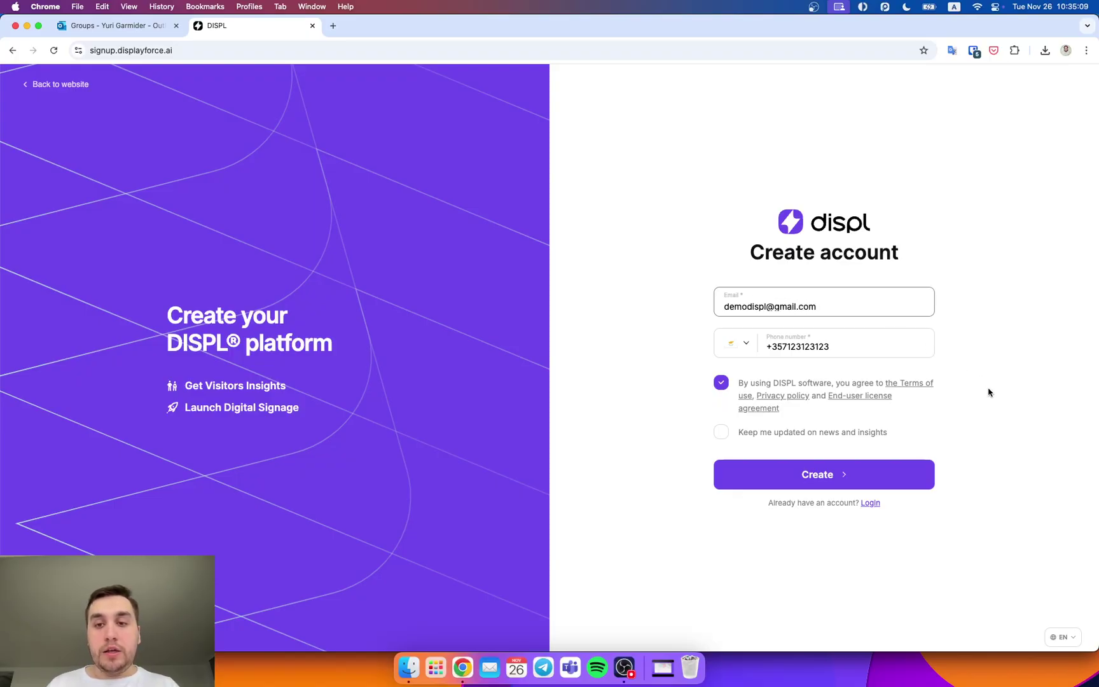
click(917, 471)
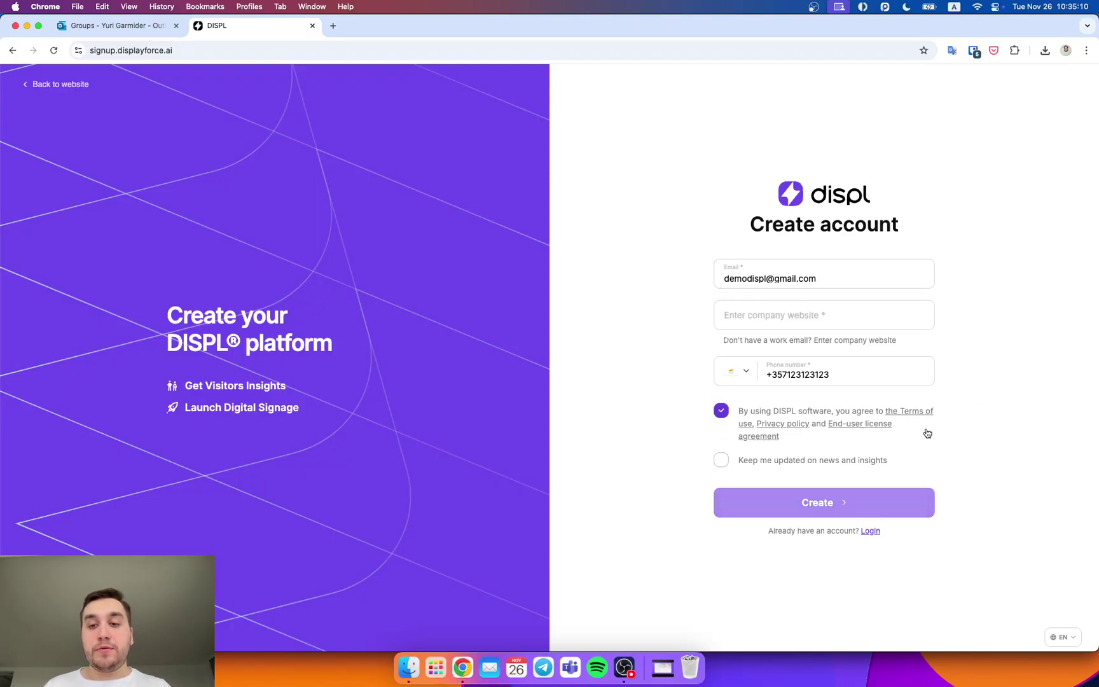
Step: Fill in displ.com as the company website, paste the work e-mail back in, and submit
click(838, 317)
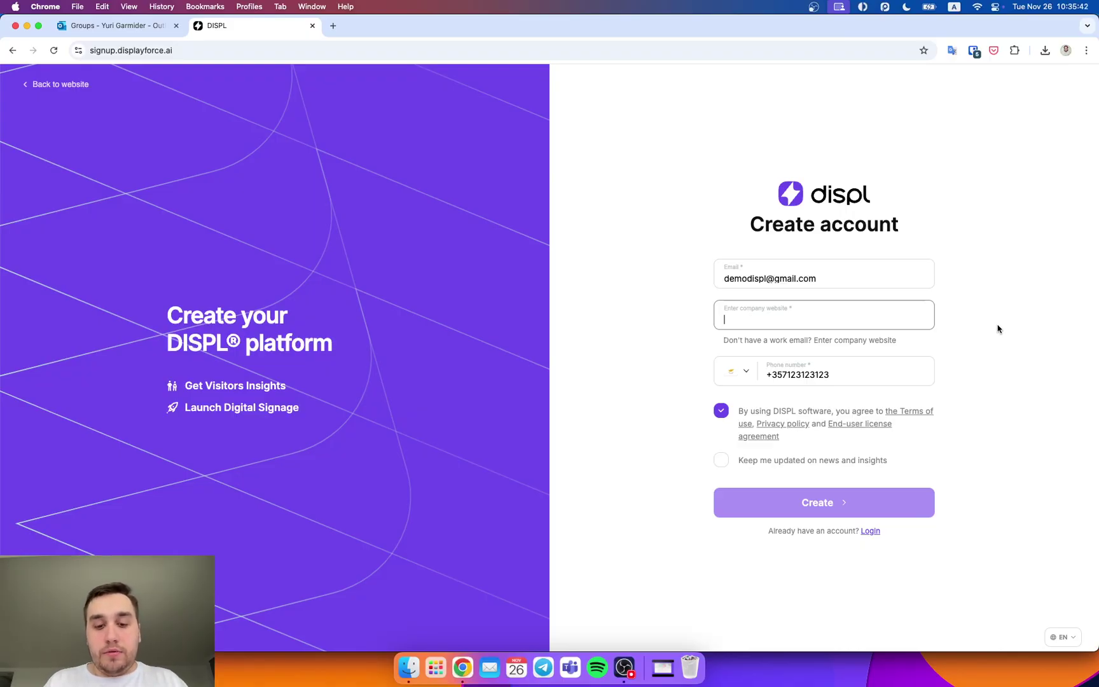
text(dip)
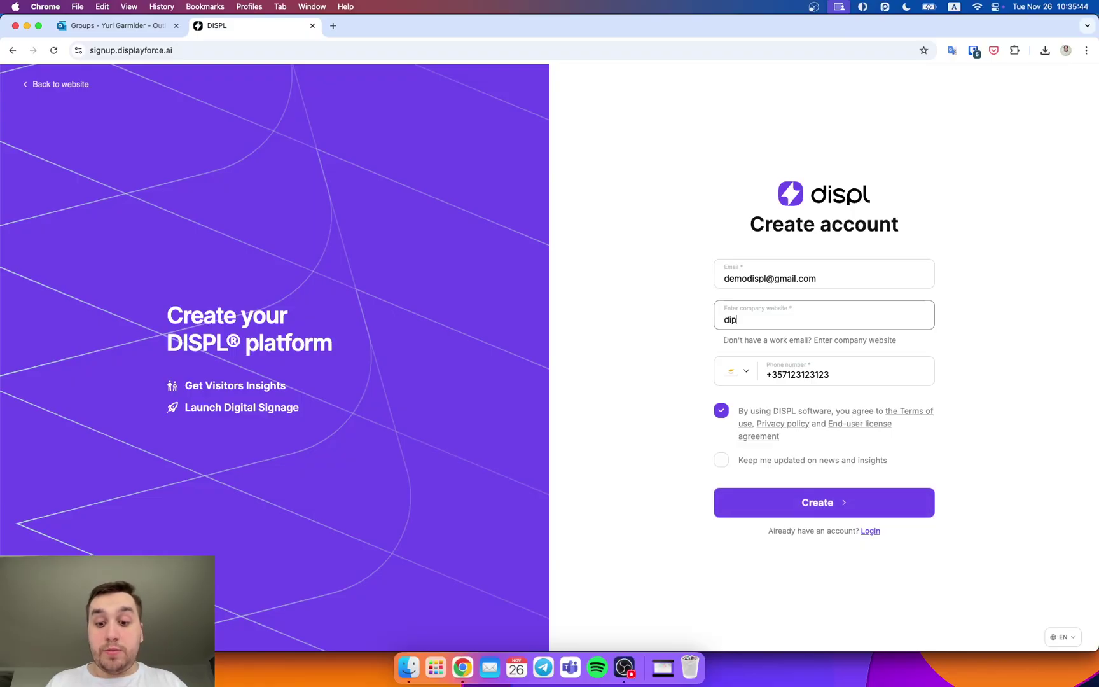
text(pl.com)
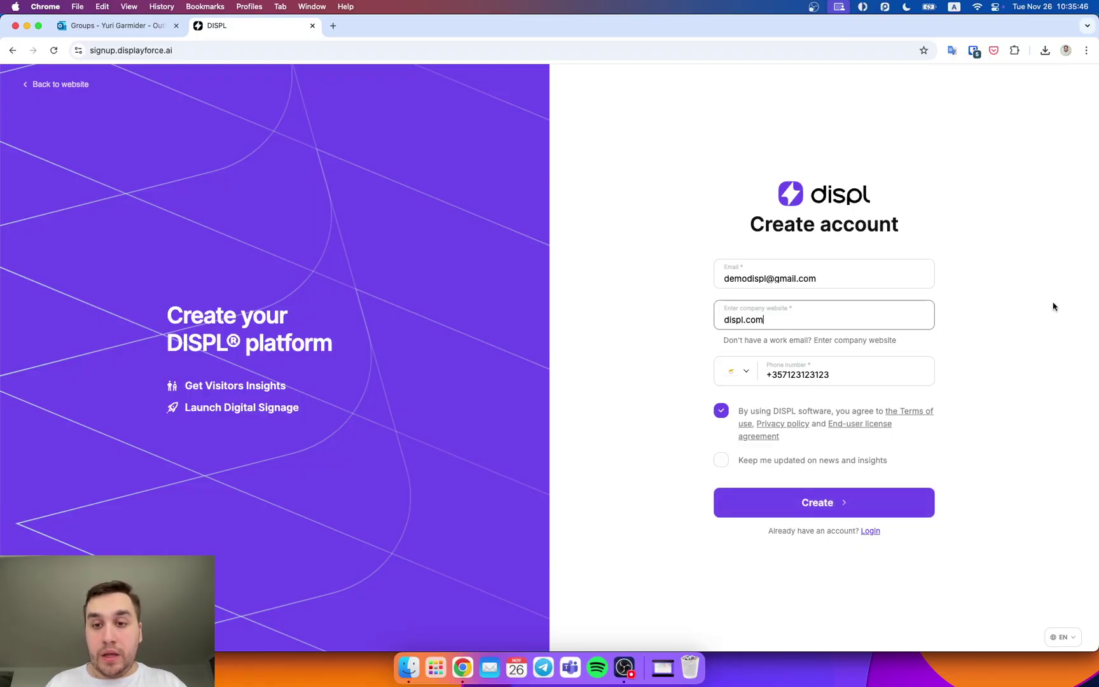
triple_click(904, 274)
key(super+v)
click(981, 305)
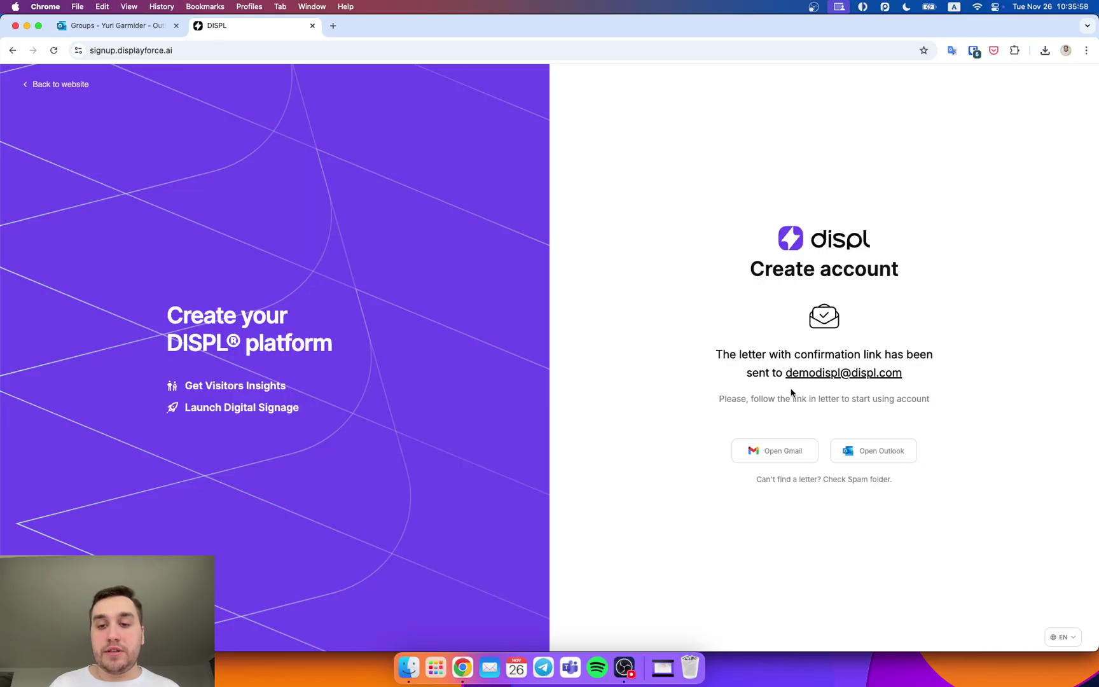
Step: Open the Confirm registration message in the Outlook group inbox and follow its Activate link
click(148, 28)
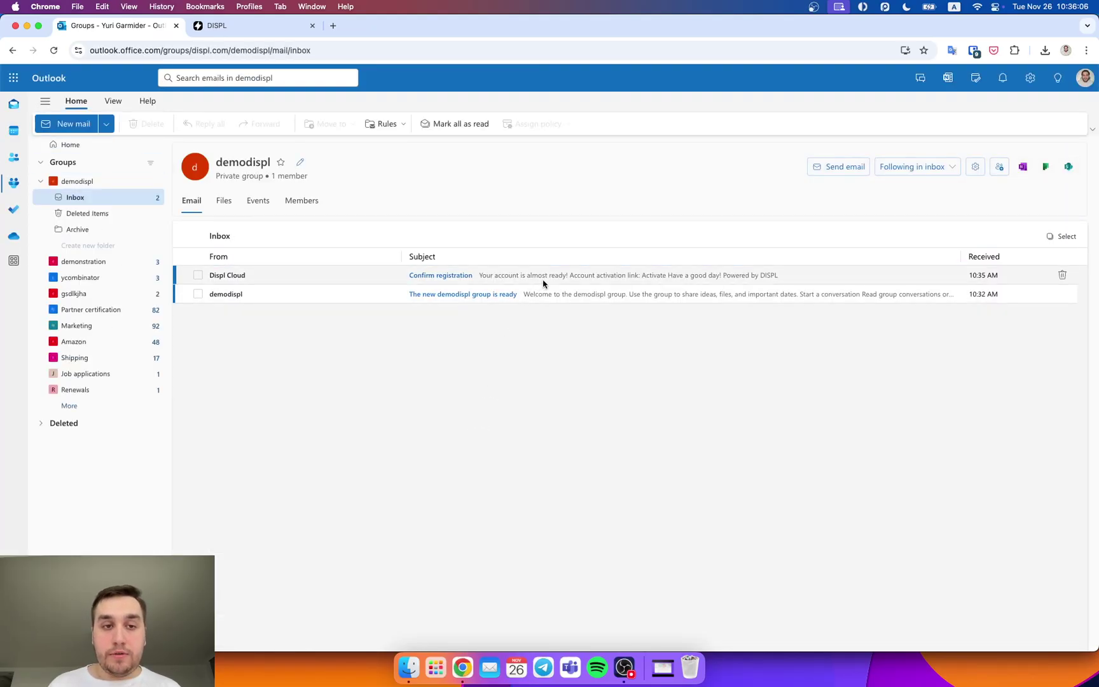
click(544, 283)
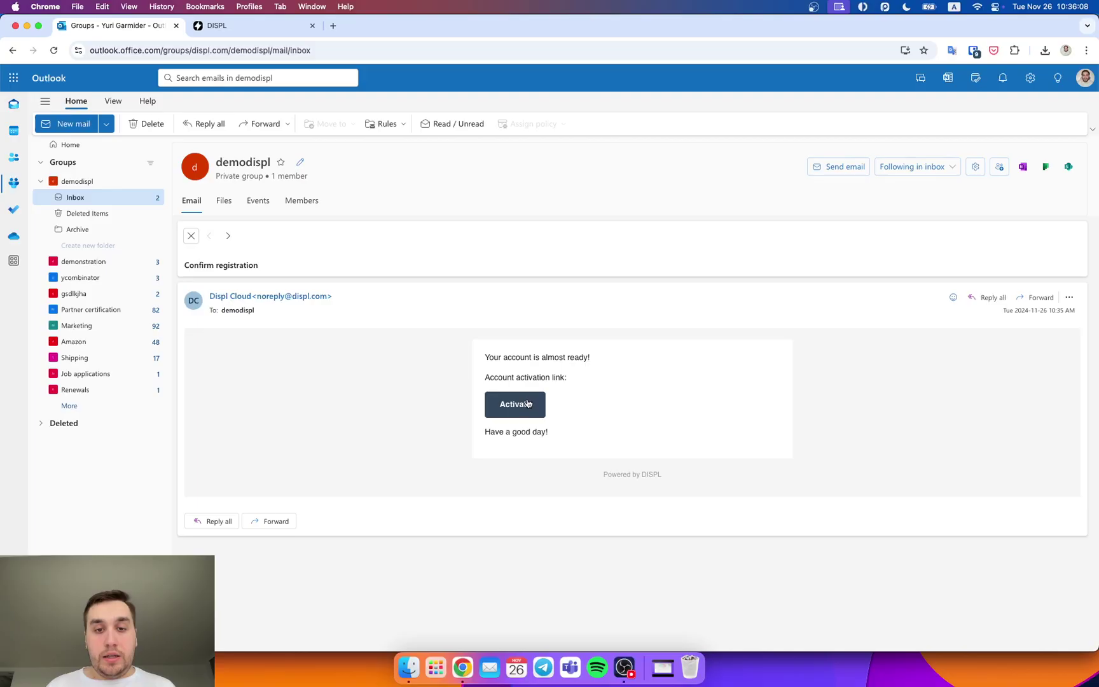
click(528, 403)
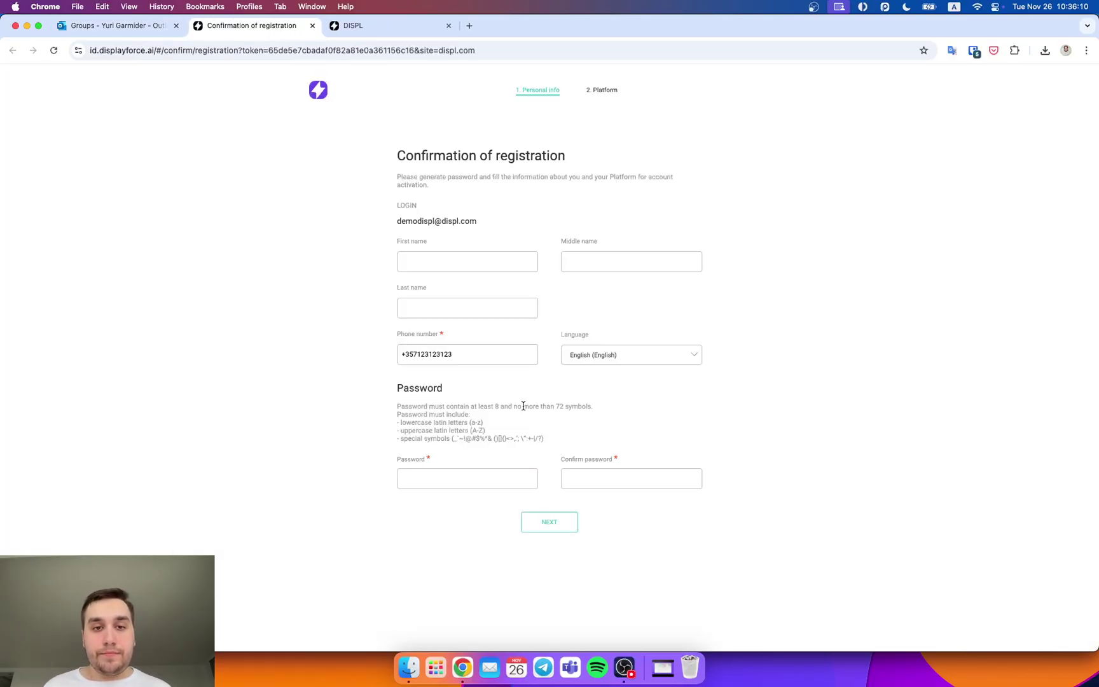
Step: Enter the user's first and last name in the registration form
click(494, 264)
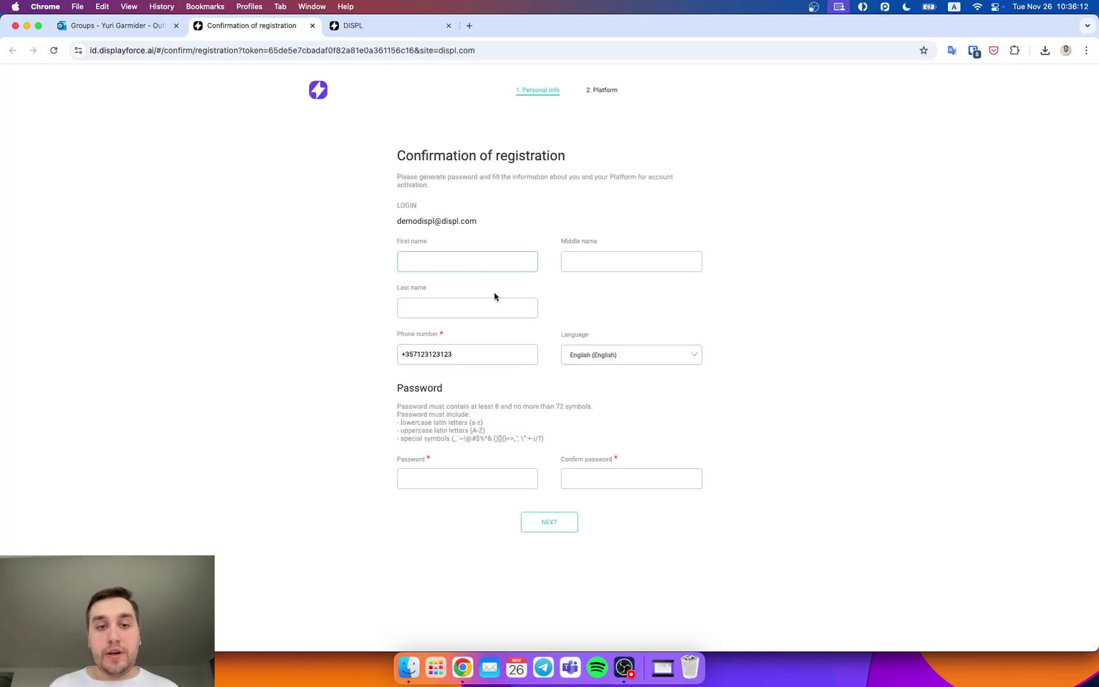
key(super+equal)
key(super+equal)
key(super+equal)
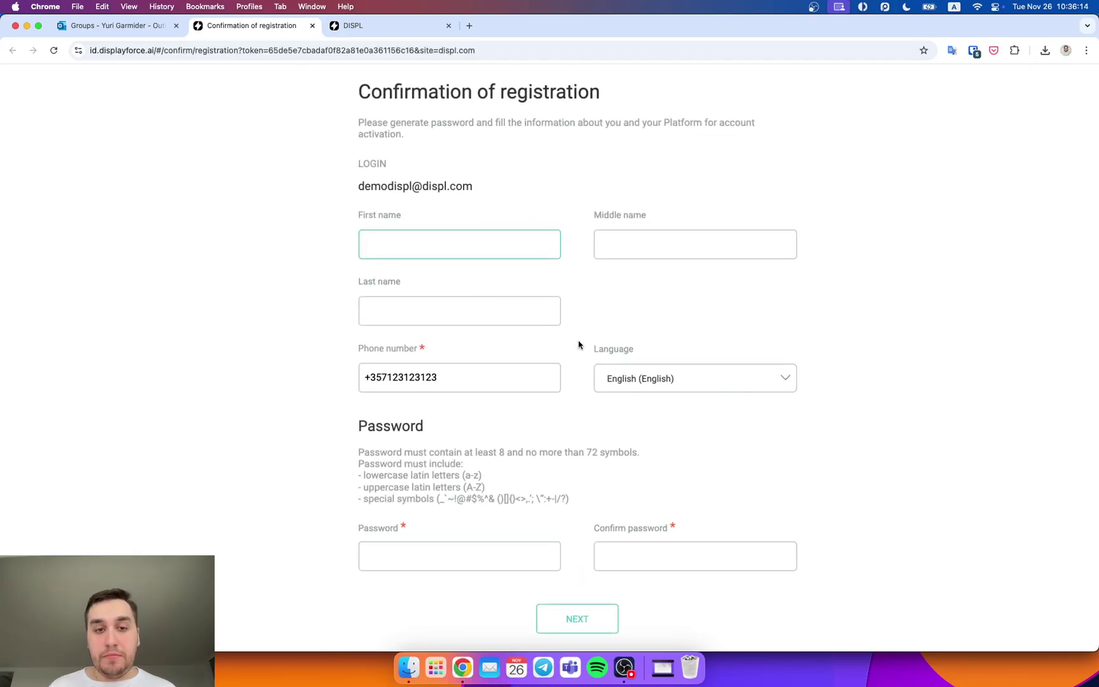
scroll(578, 344, down, 1)
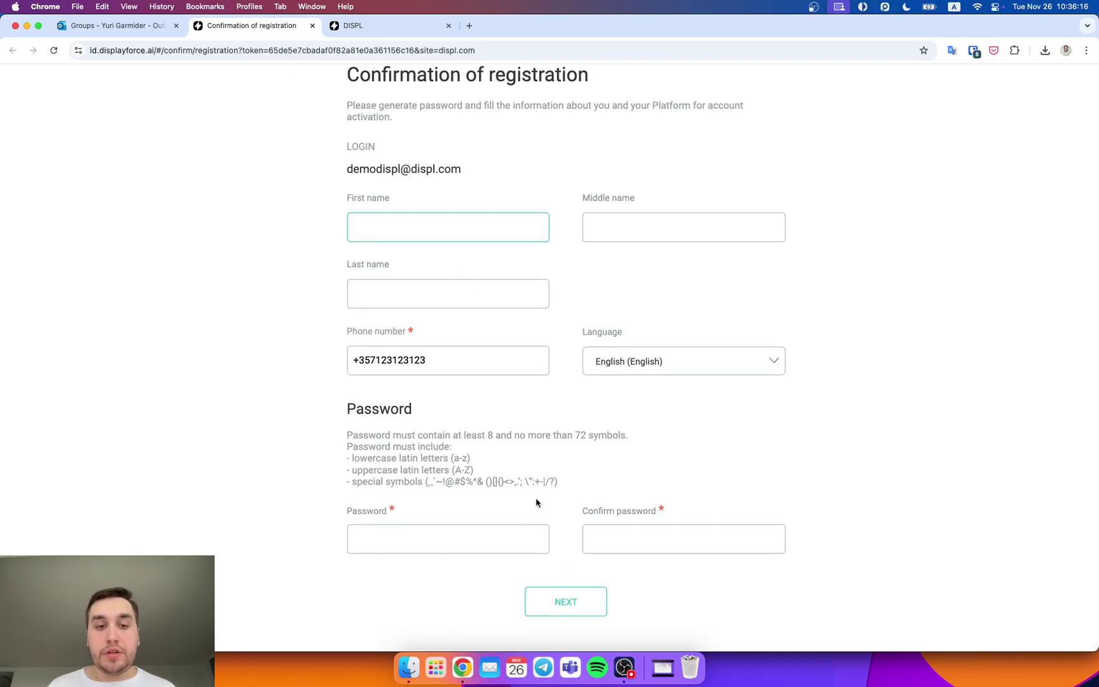
key(super+minus)
key(super+minus)
key(super+minus)
key(Tab)
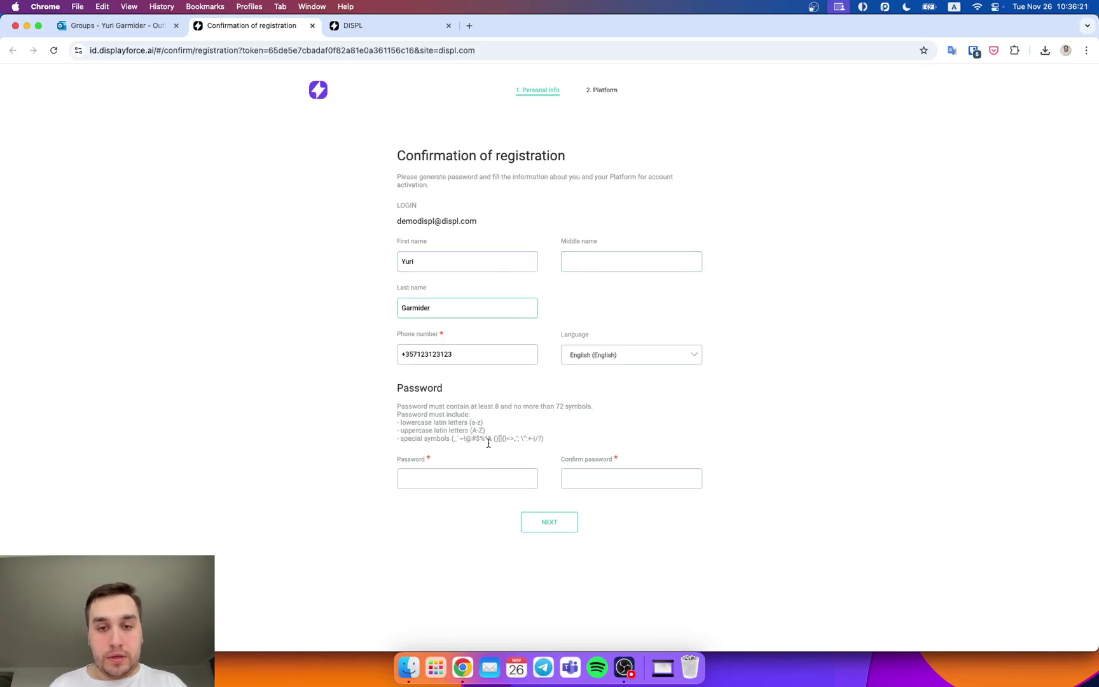
Step: Set a matching password in both password fields and continue to the Platform step
click(438, 479)
text(••••••••)
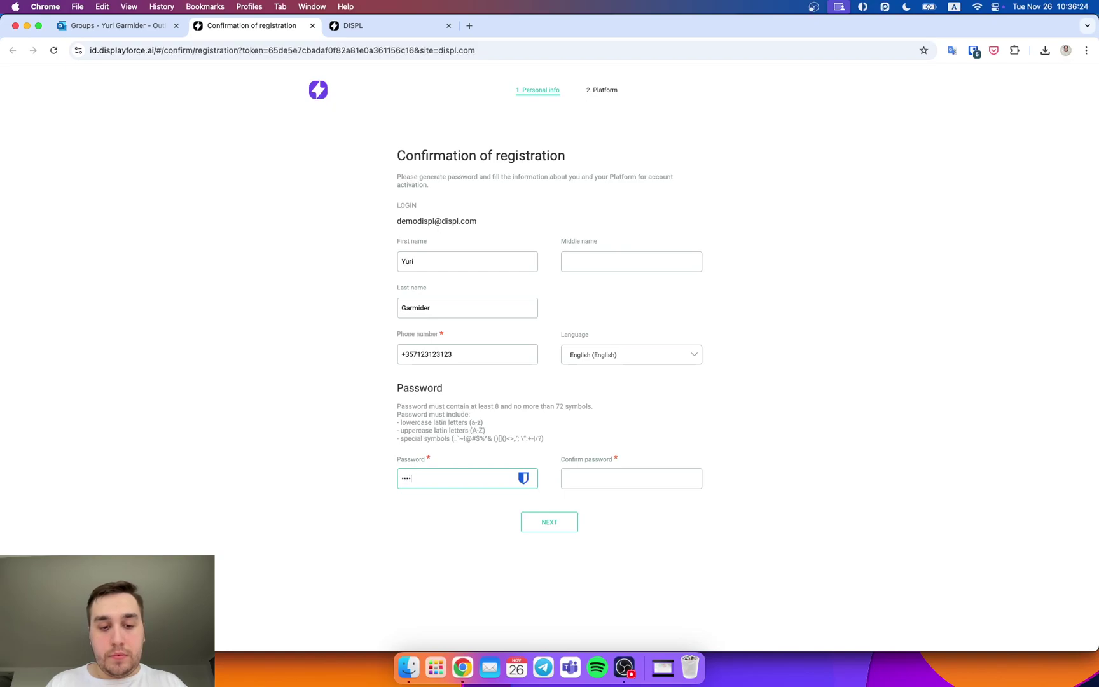
key(Tab)
text(••••••••)
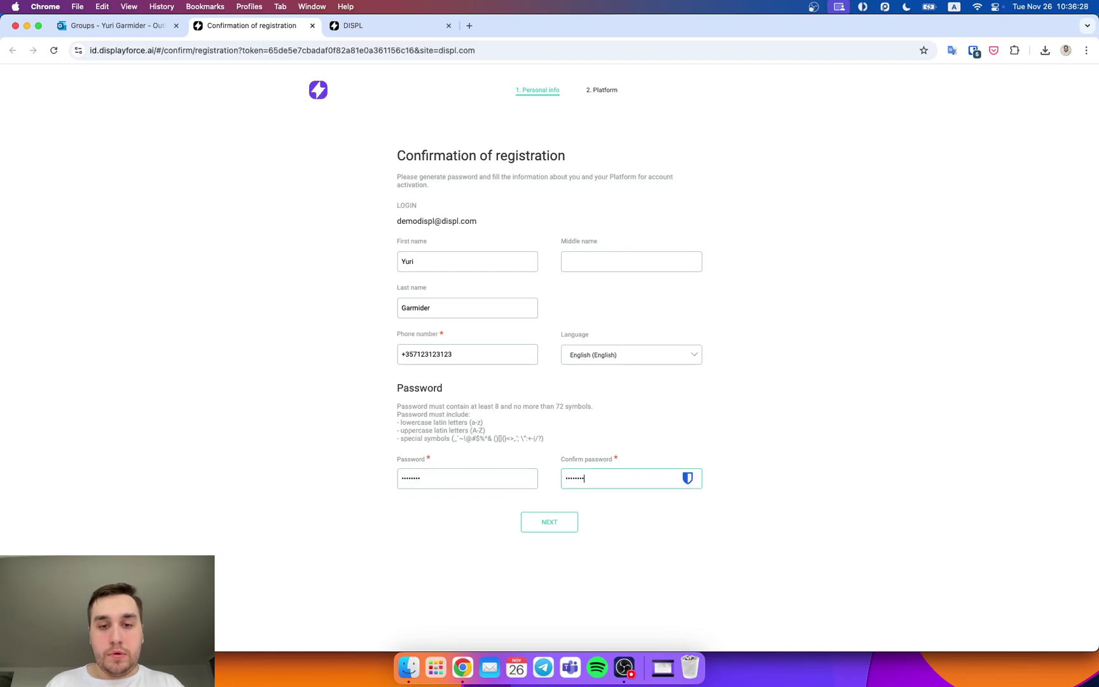
click(537, 527)
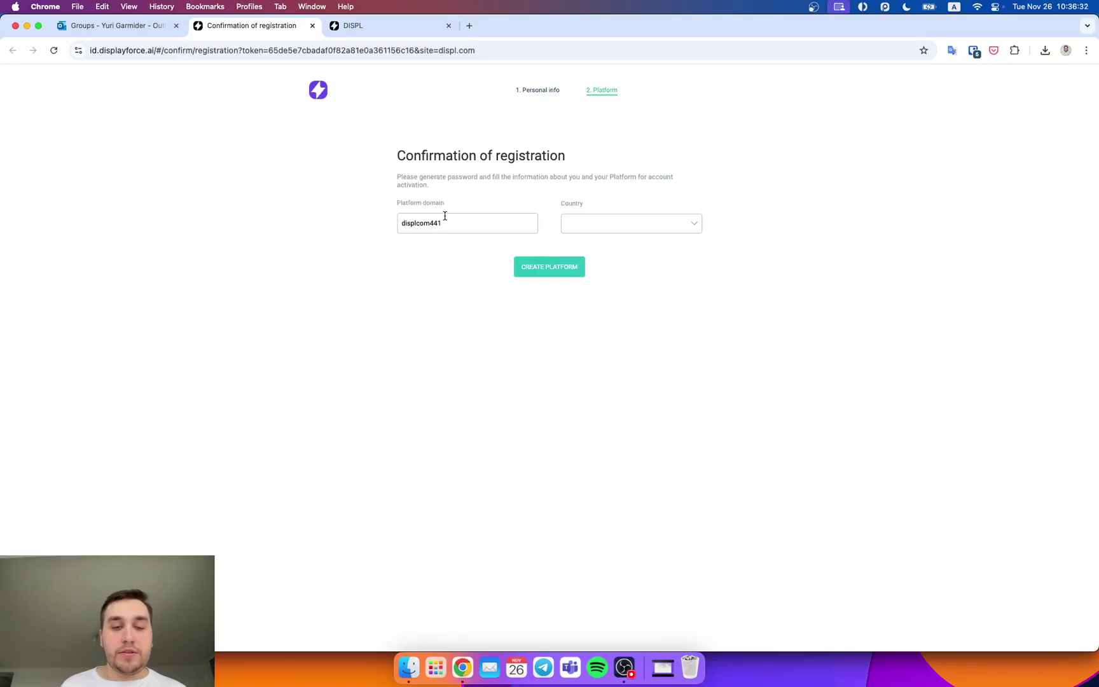
Step: Choose Cyprus as the country and create the displcom441 platform
click(613, 222)
scroll(642, 375, down, 5)
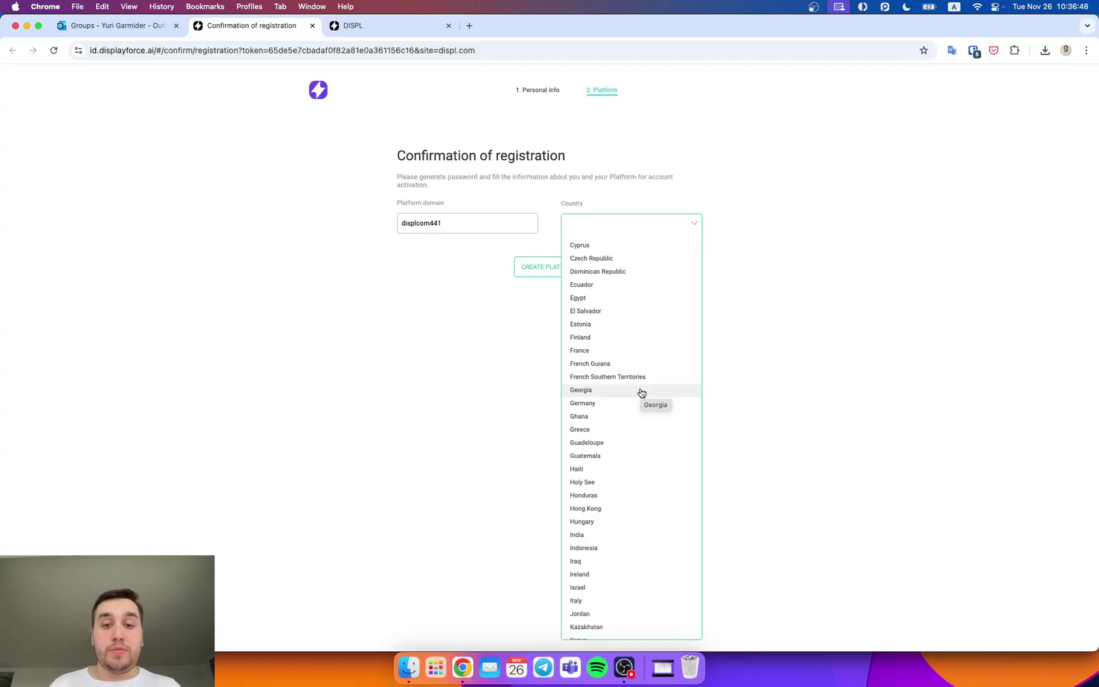
scroll(628, 415, up, 2)
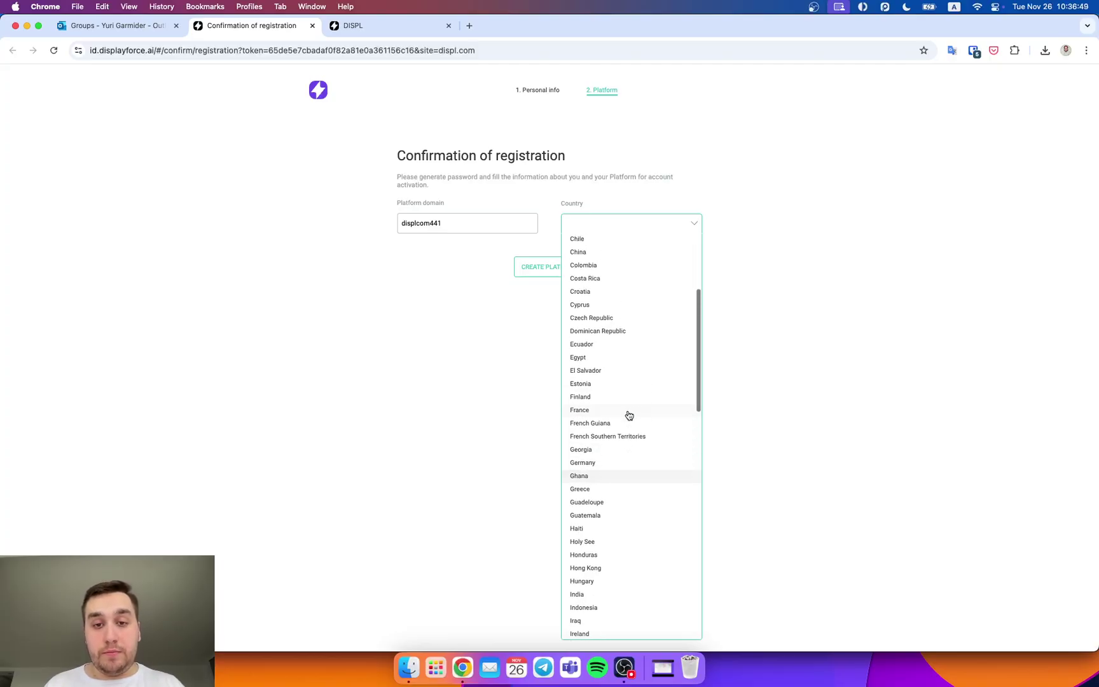
click(598, 309)
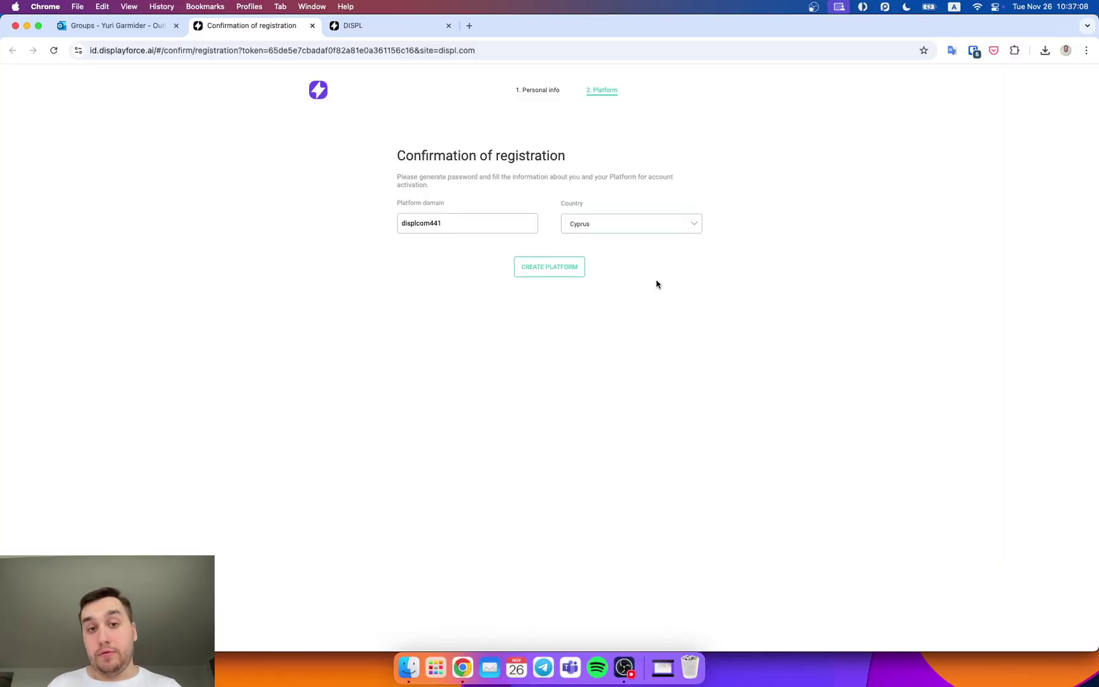
click(555, 272)
Step: Log in on the Welcome page with the account e-mail, then the account password
click(540, 235)
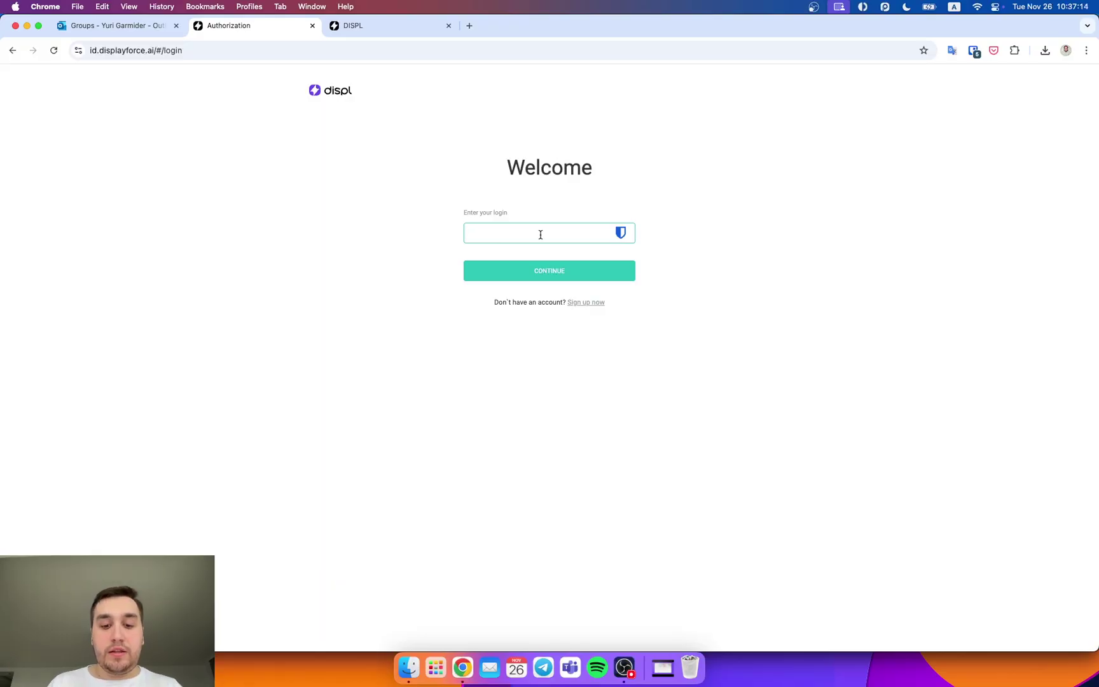
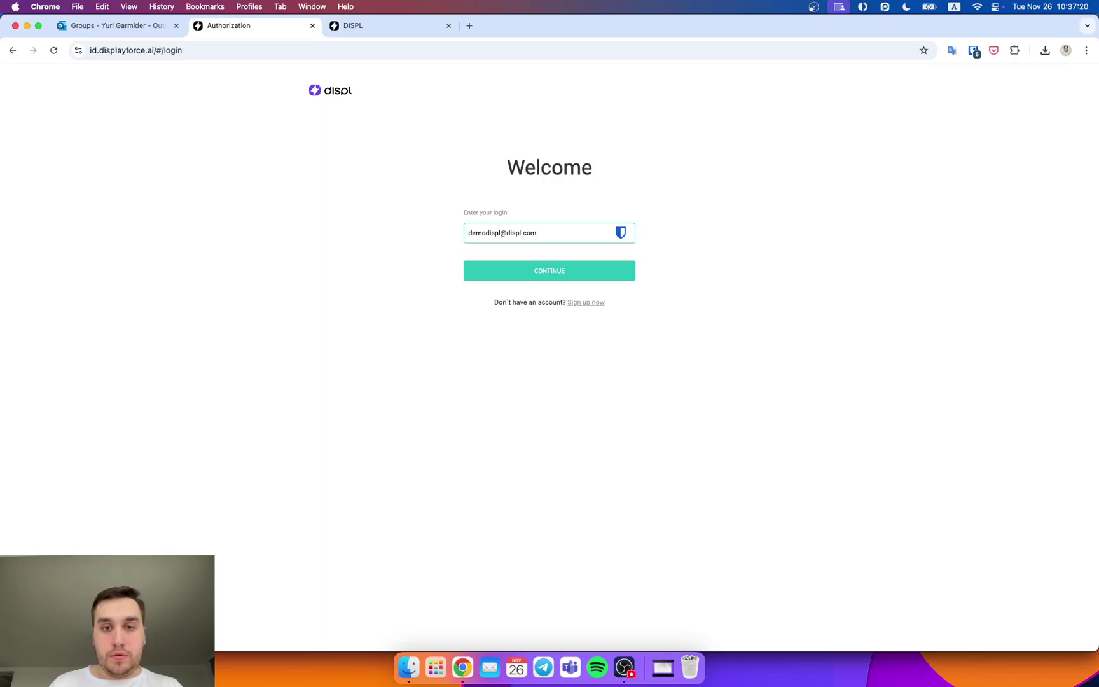
key(Return)
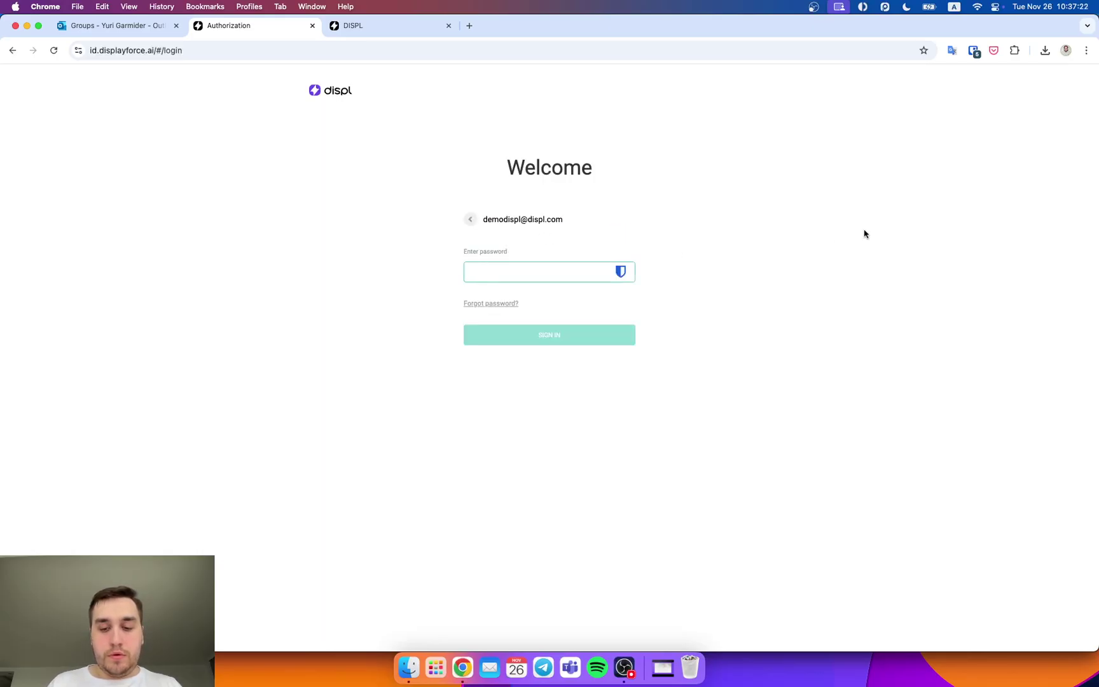
text(••••••••)
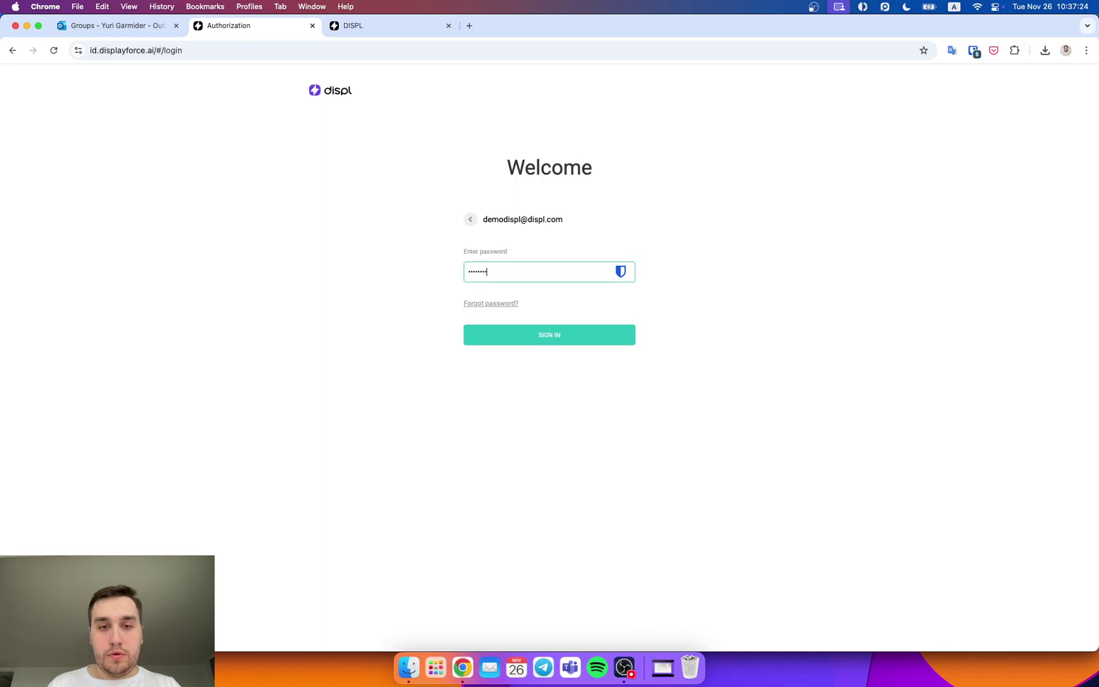
click(629, 337)
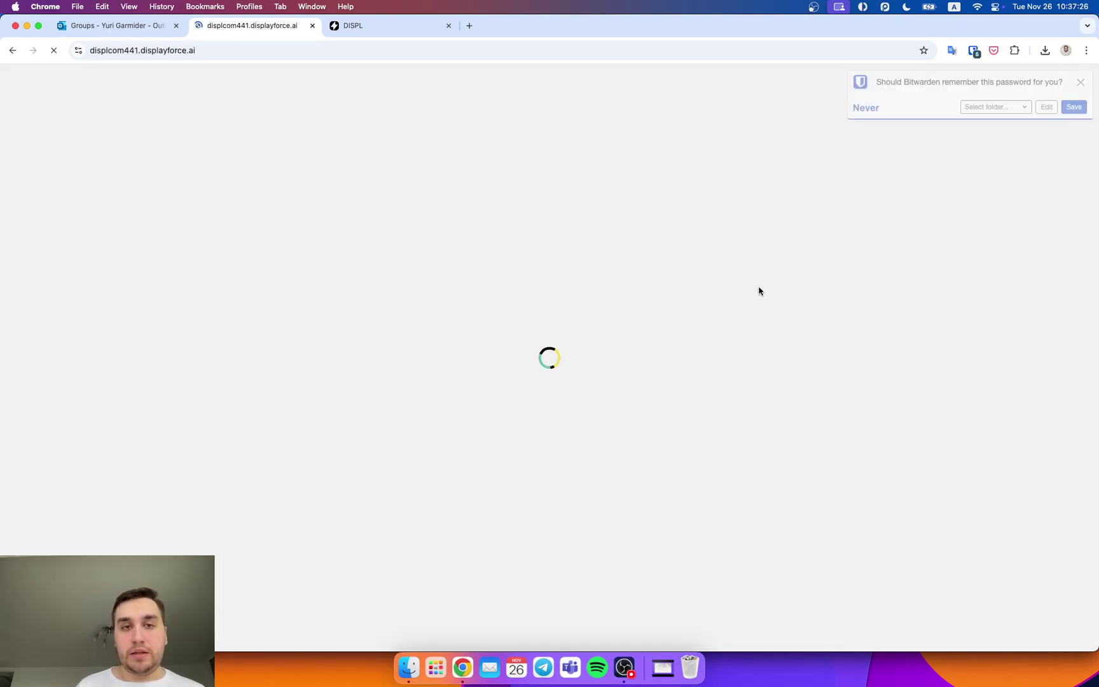
Step: Dismiss the Bitwarden password prompt and close the older DISPL tab
click(1080, 83)
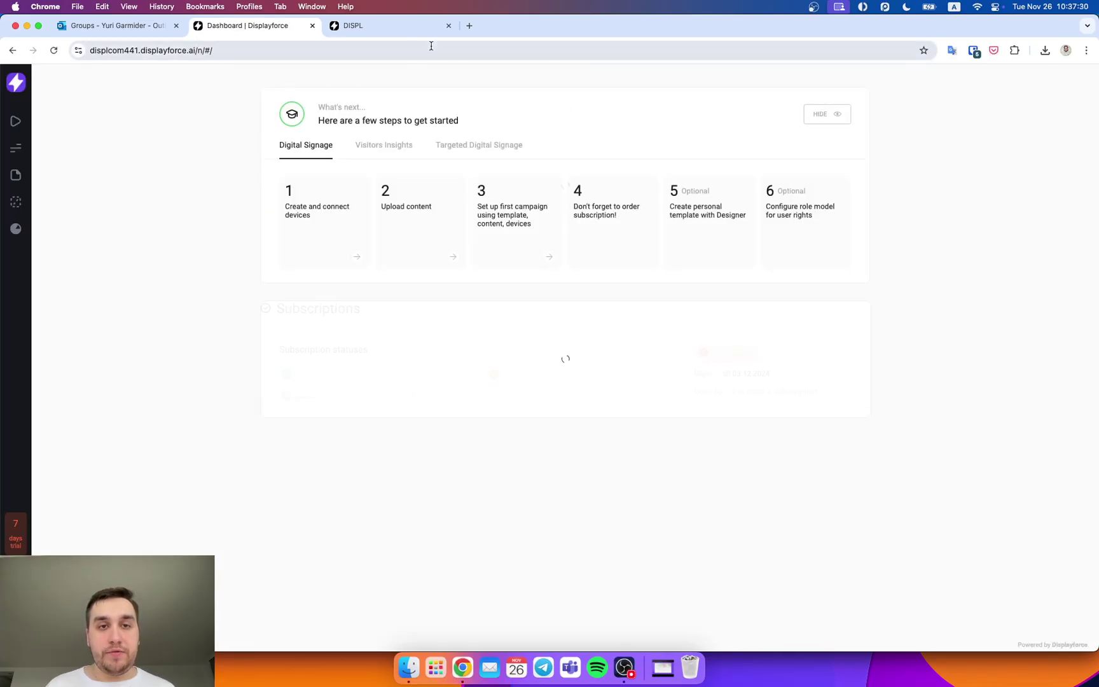
click(438, 28)
click(448, 25)
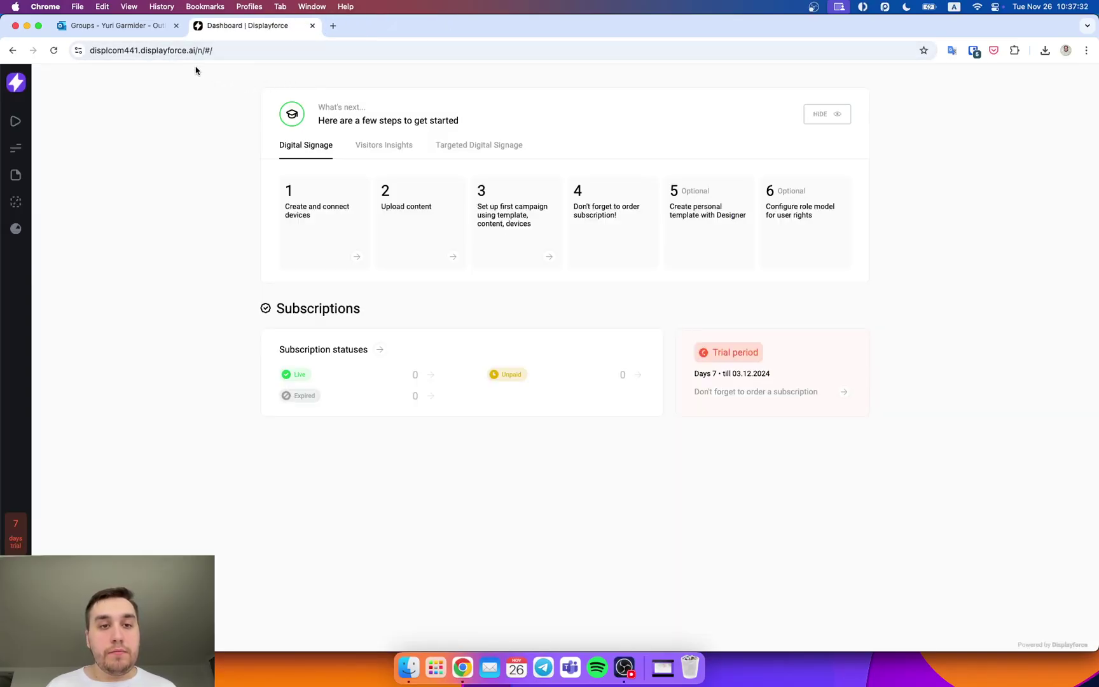
Step: Reload the dashboard in a fresh tab, then follow Targeted Digital Signage step 1 to Devices
click(106, 49)
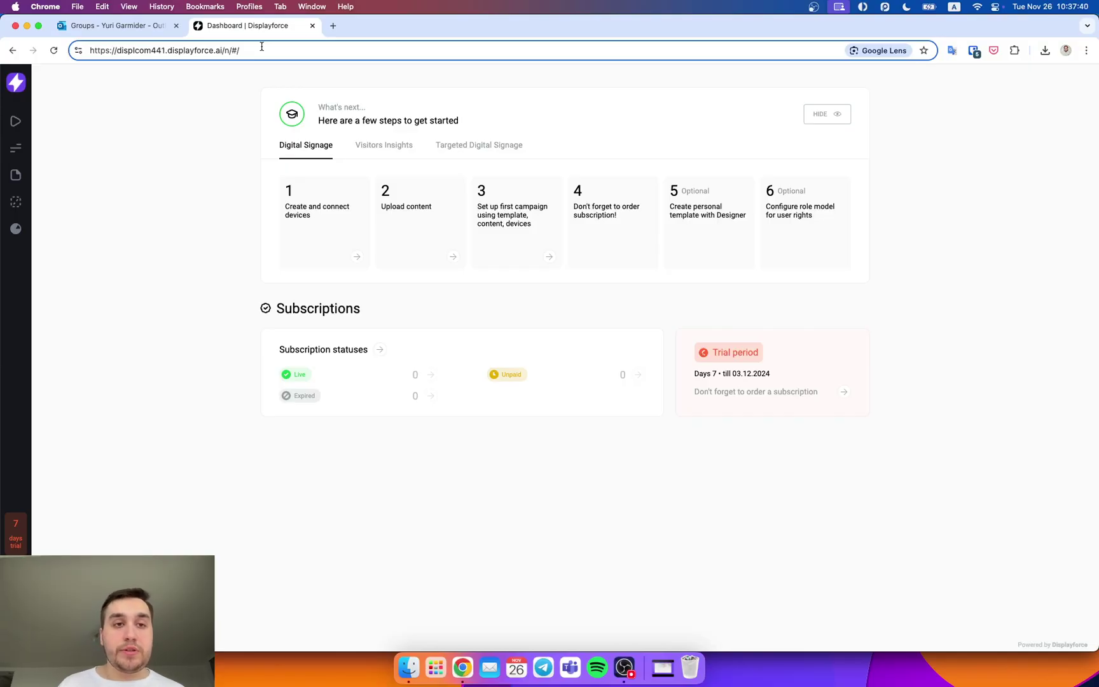
key(super+a)
key(super+c)
key(super+t)
key(super+v)
key(Return)
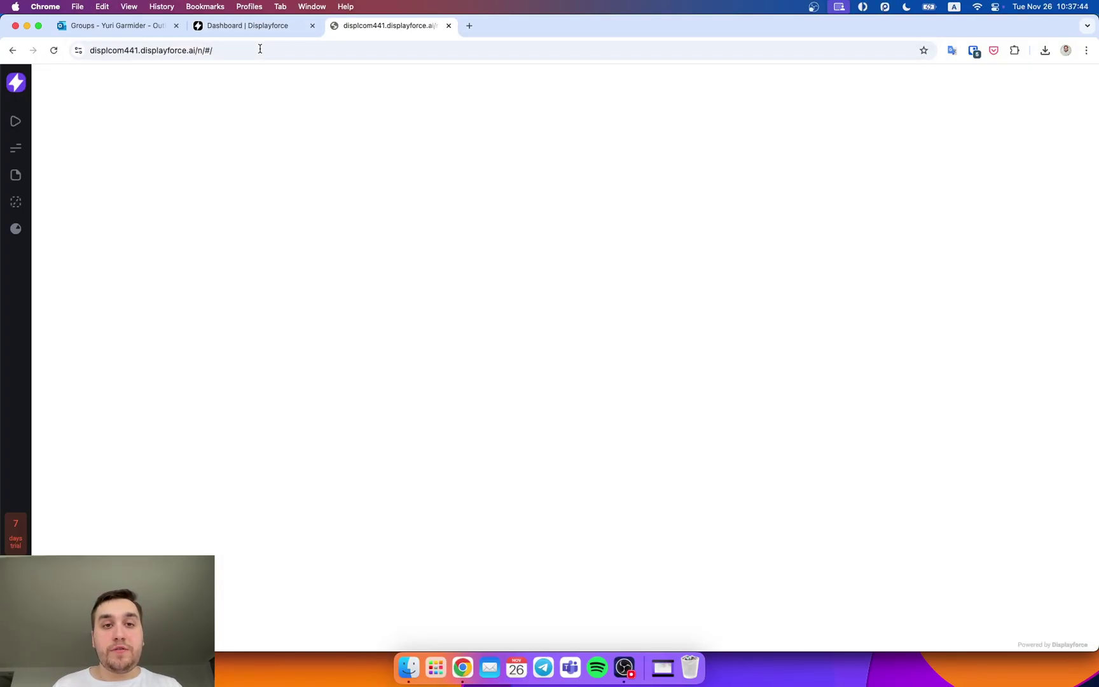
click(449, 26)
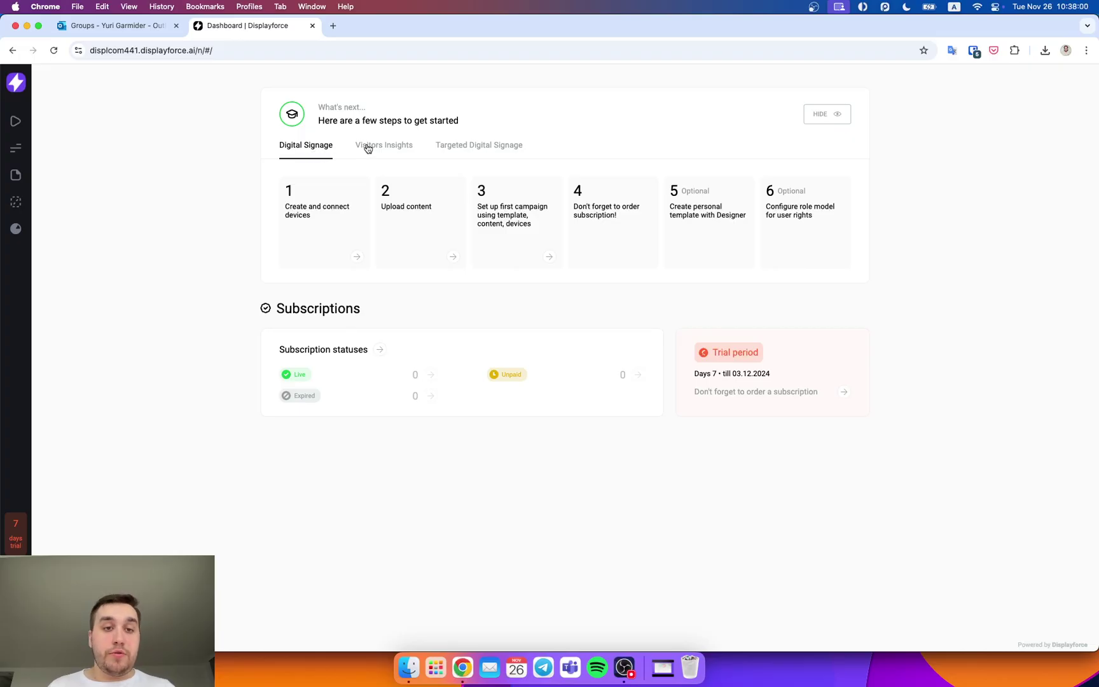
click(506, 149)
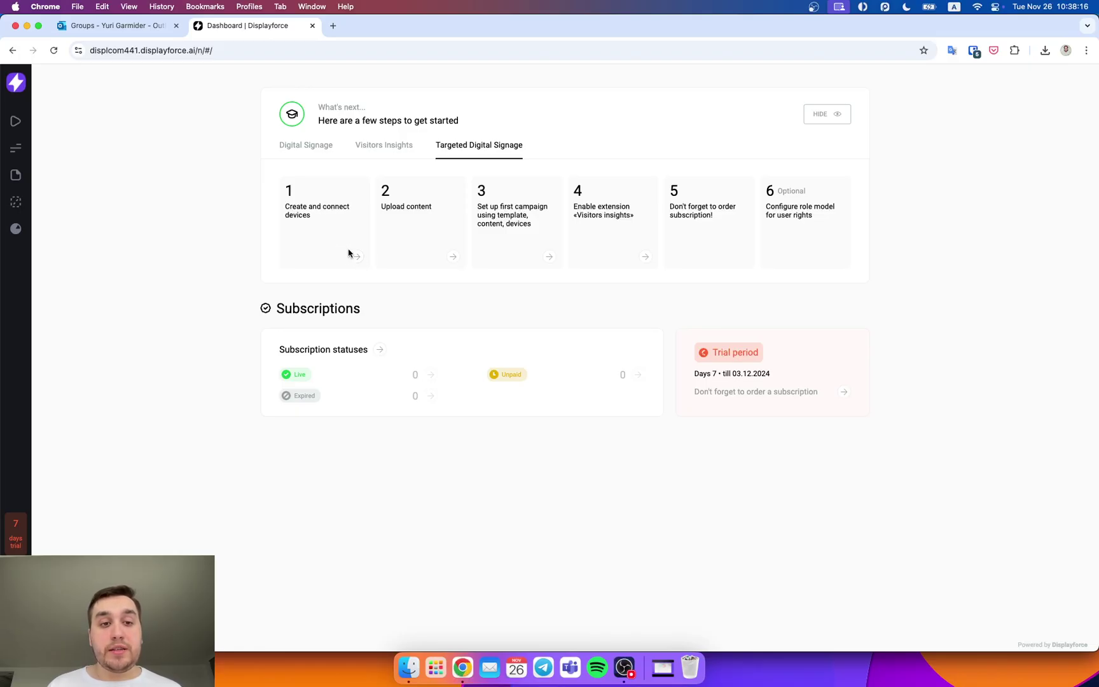
click(356, 257)
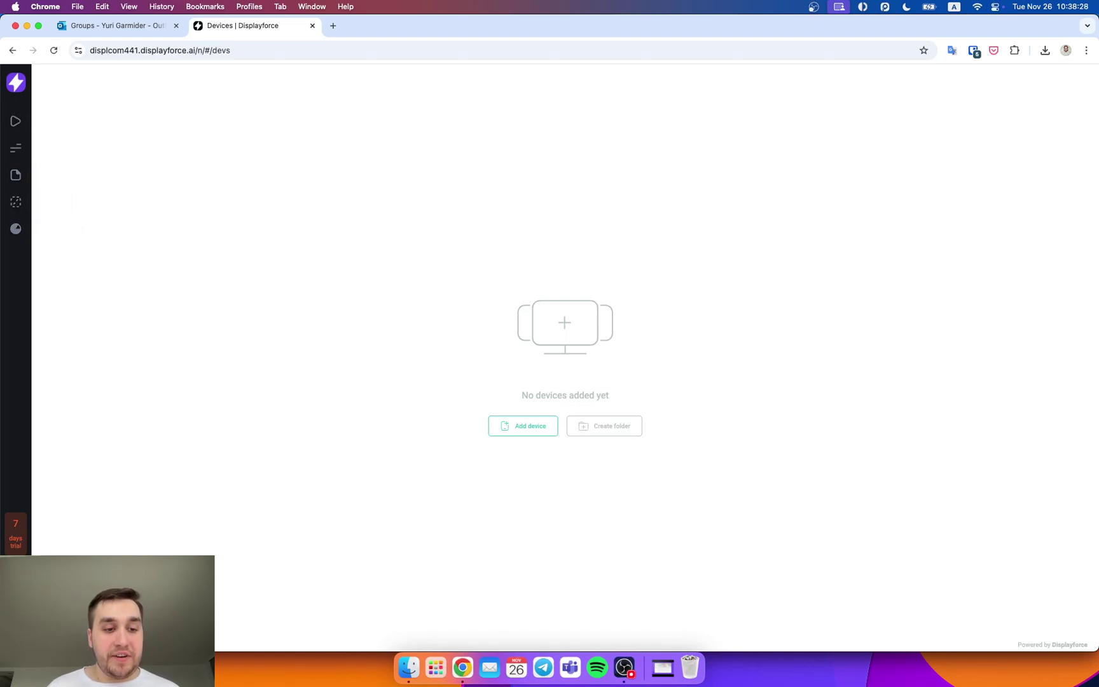
Step: Add a single device named Test and bring up its connection code
click(541, 435)
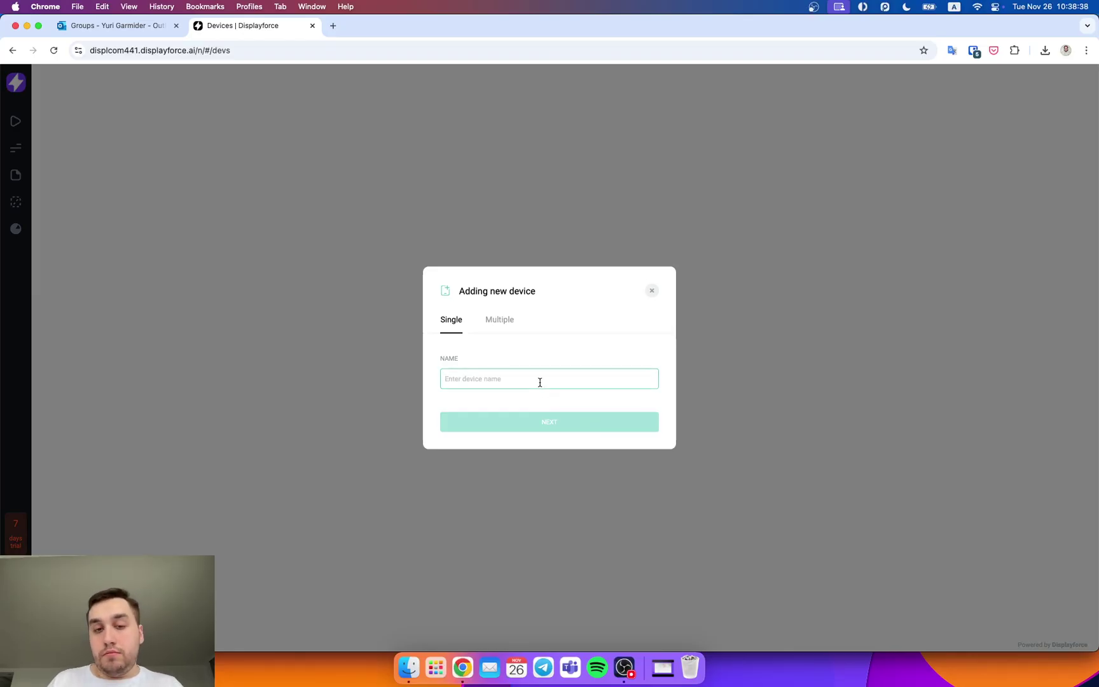
text(Test)
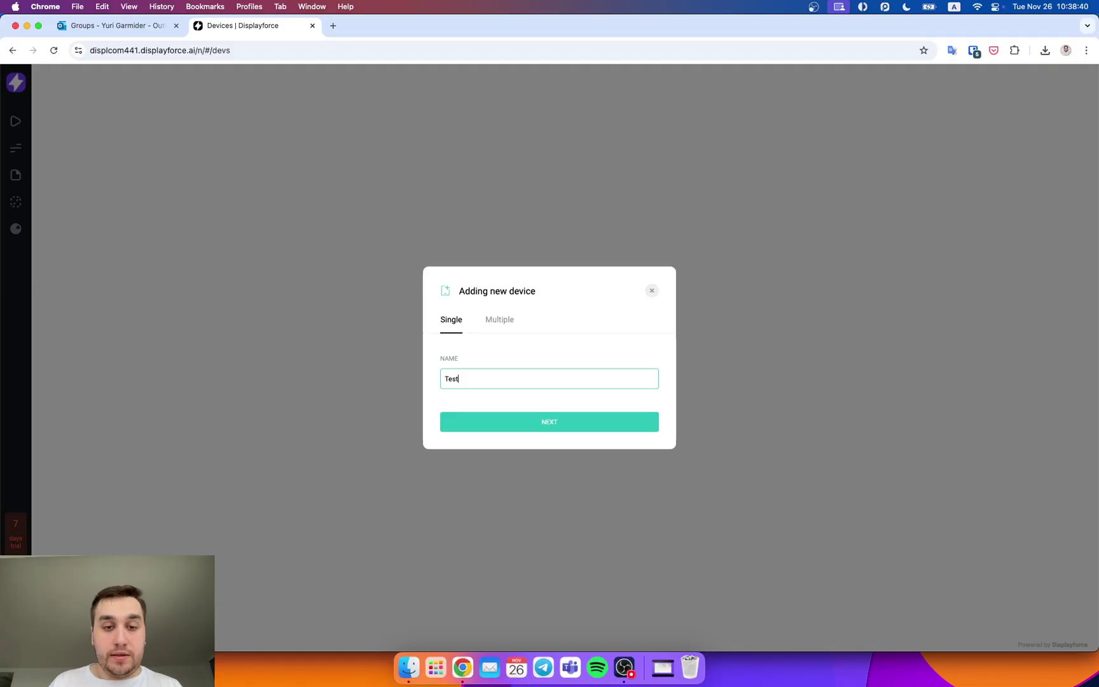
click(502, 320)
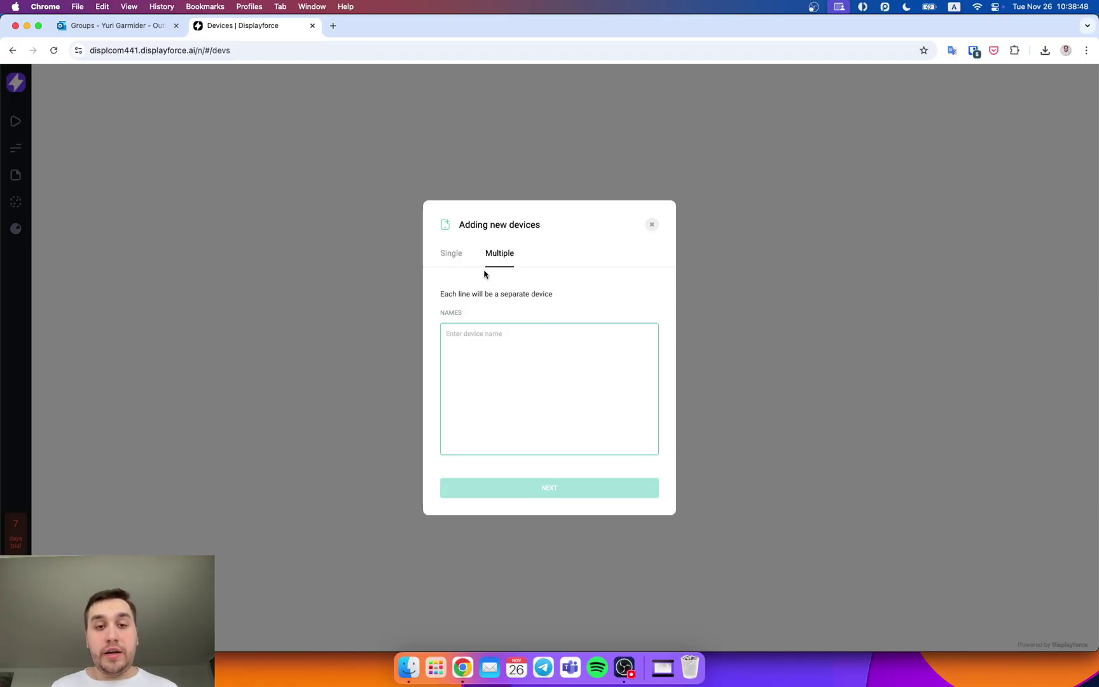
click(458, 260)
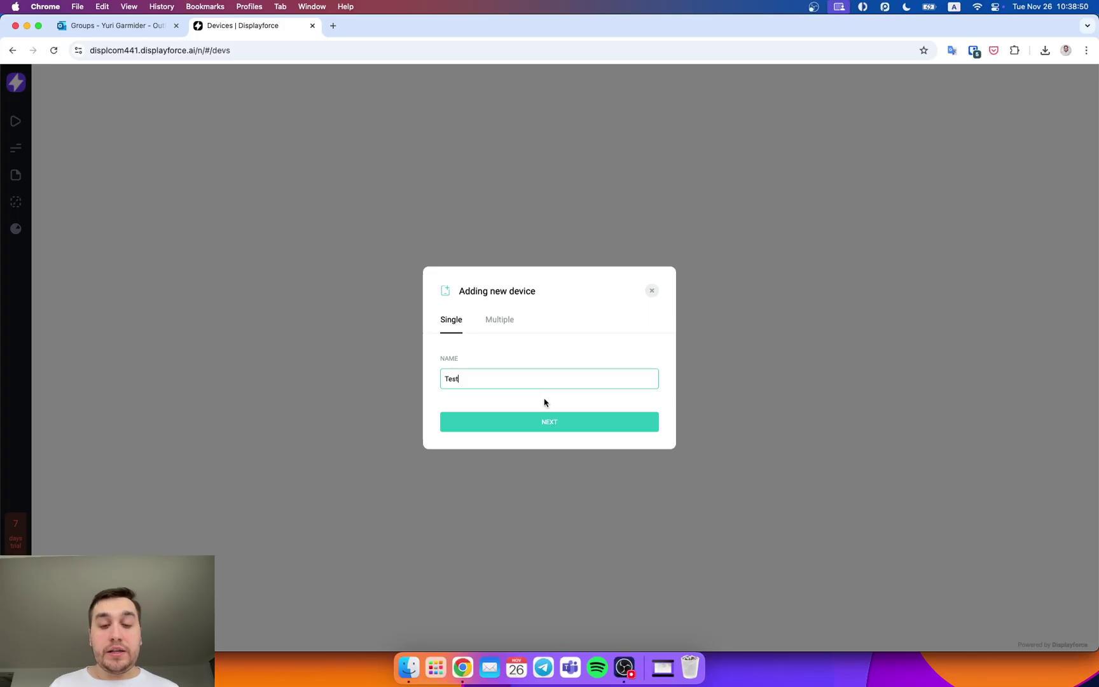
click(548, 419)
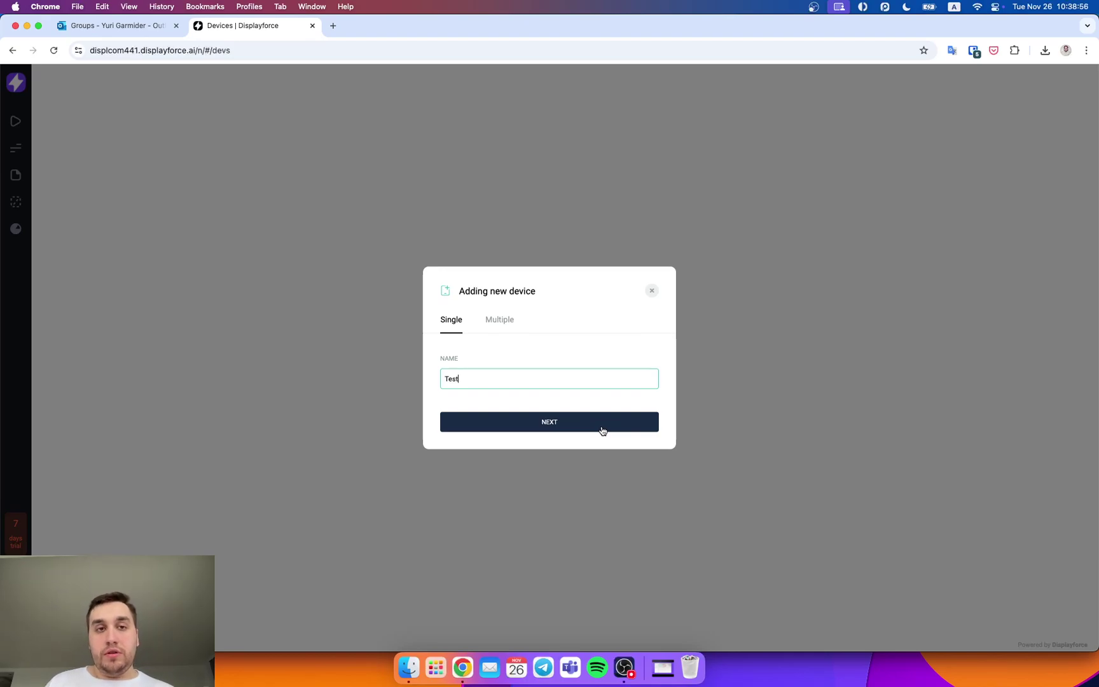
click(566, 427)
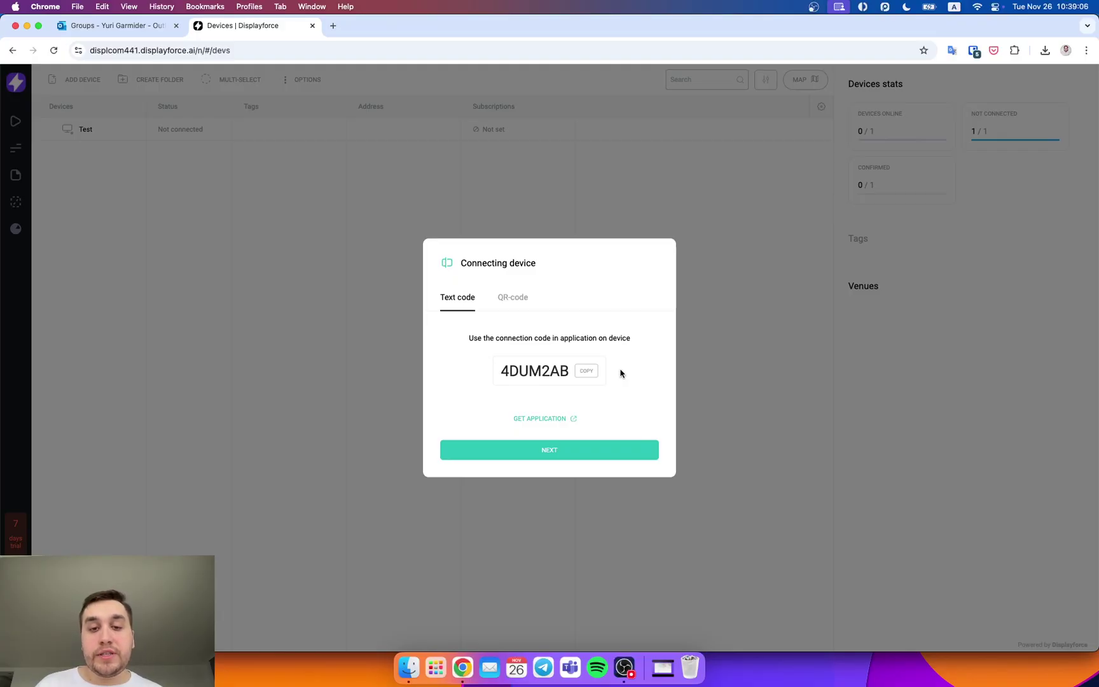
Step: Copy the Test device's text connection code from the Connecting device dialog
click(589, 374)
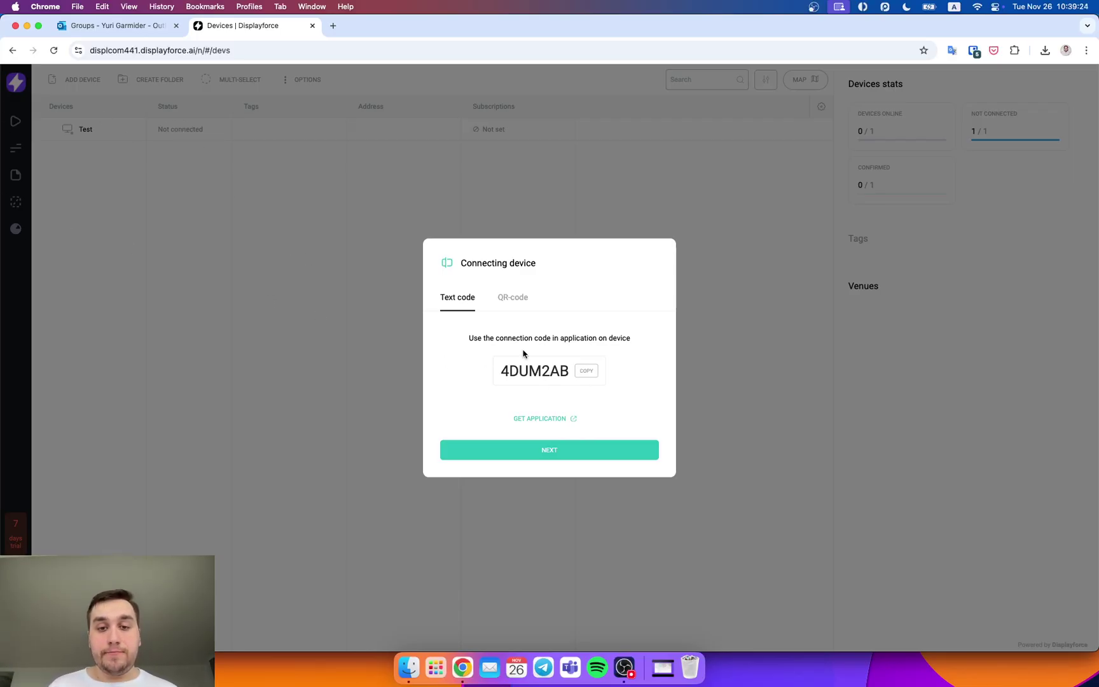
Step: Open the application downloads page and download DISPL Player for macOS X as Player.pkg
click(553, 420)
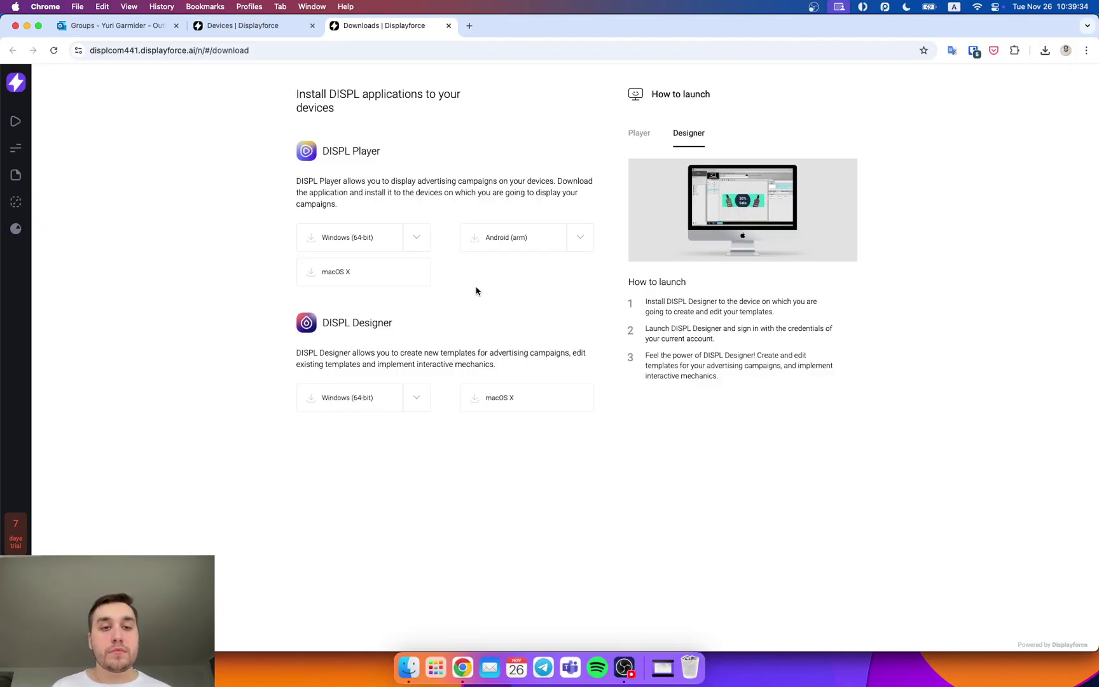
mouse_move(337, 173)
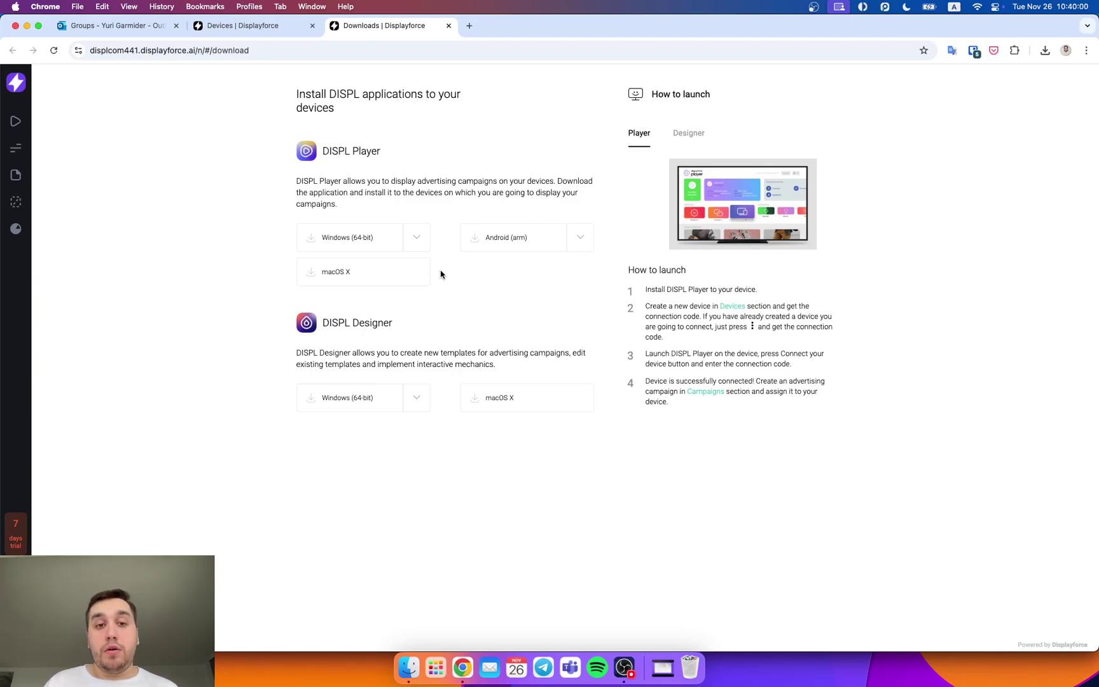
click(407, 276)
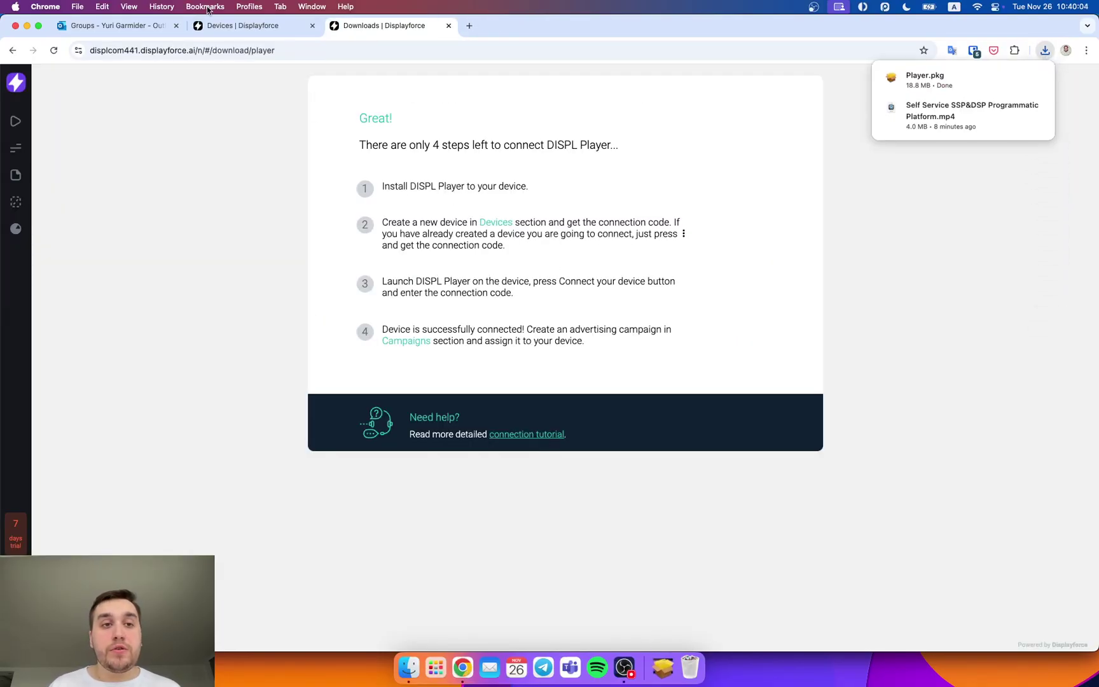
Step: Install DISPL Player from the downloaded Player.pkg, authorising with the admin password
click(212, 24)
click(407, 26)
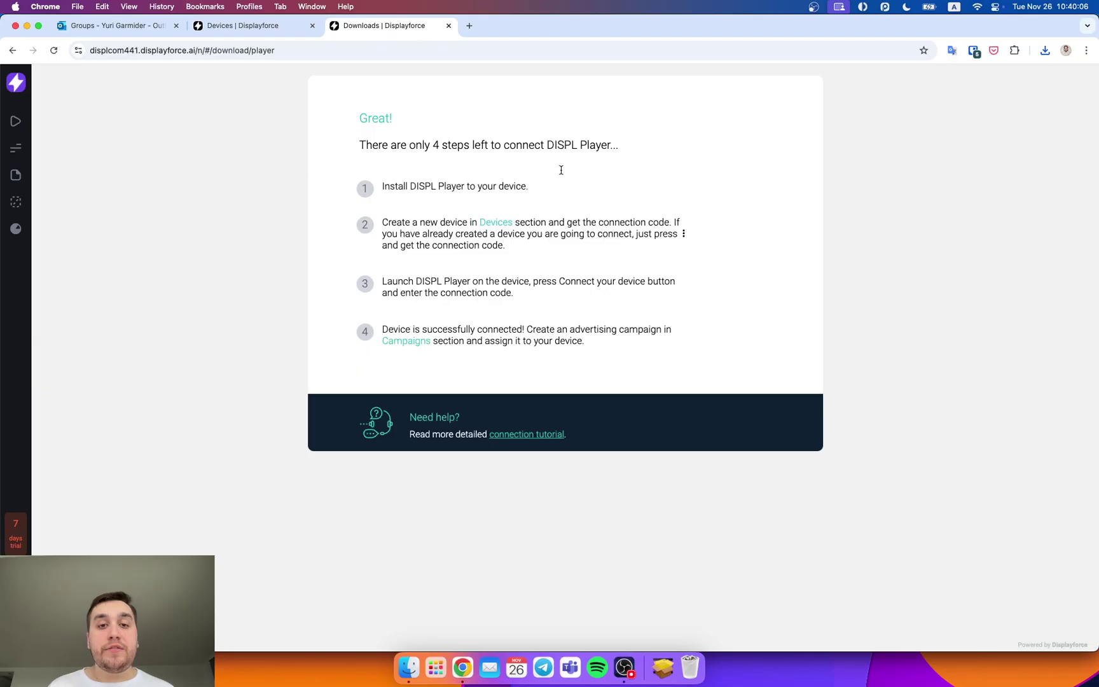
click(1044, 51)
click(972, 102)
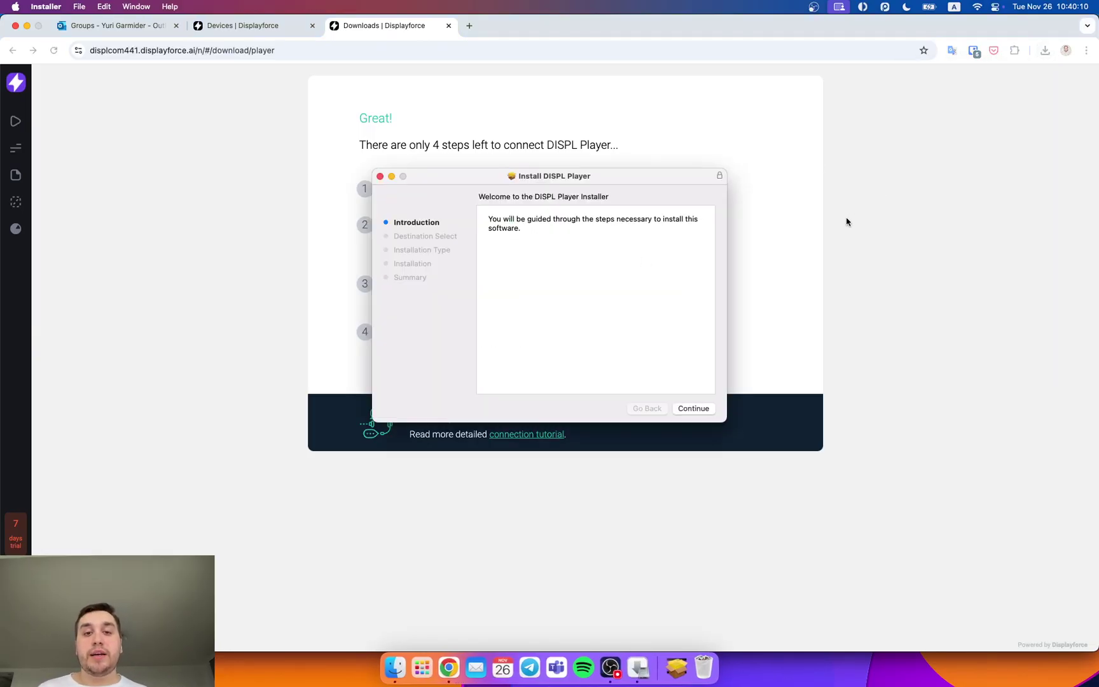
click(697, 410)
click(698, 409)
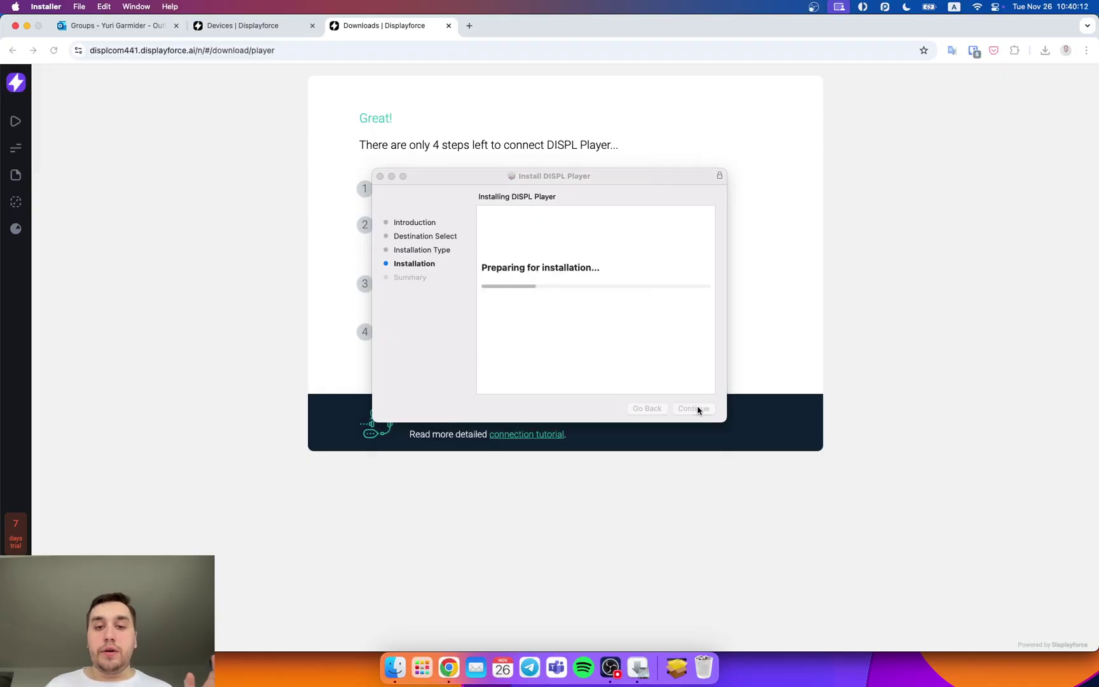
text(••••)
key(Return)
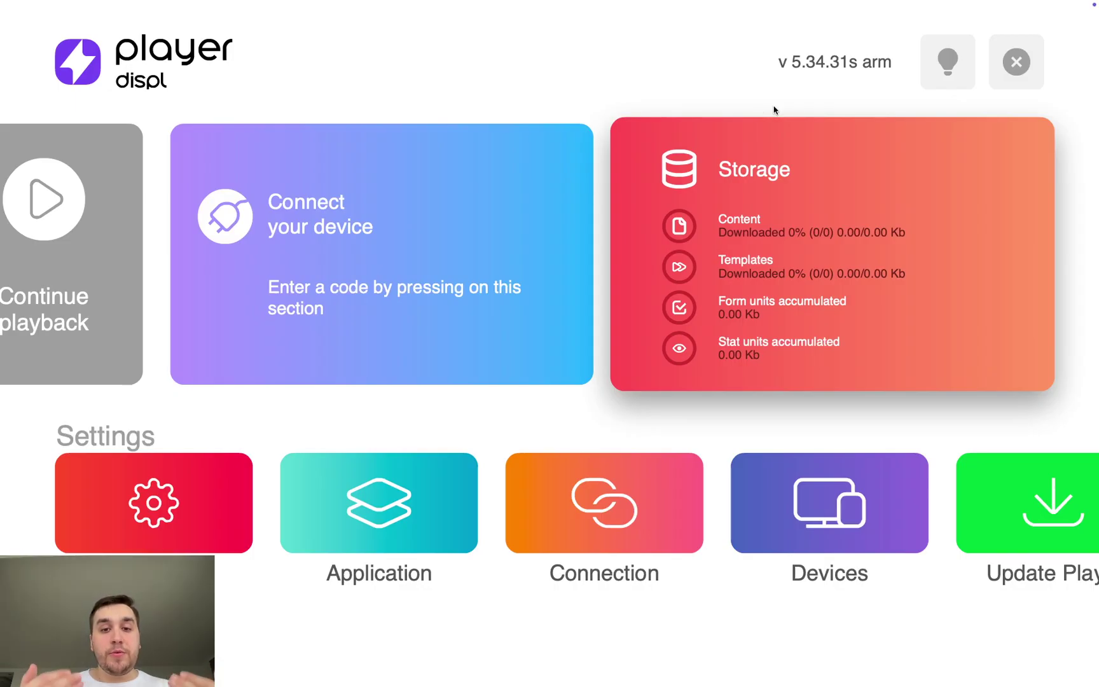
Step: Choose Connect your device in DISPL Player to reach code entry, then go back to Chrome
key(Left)
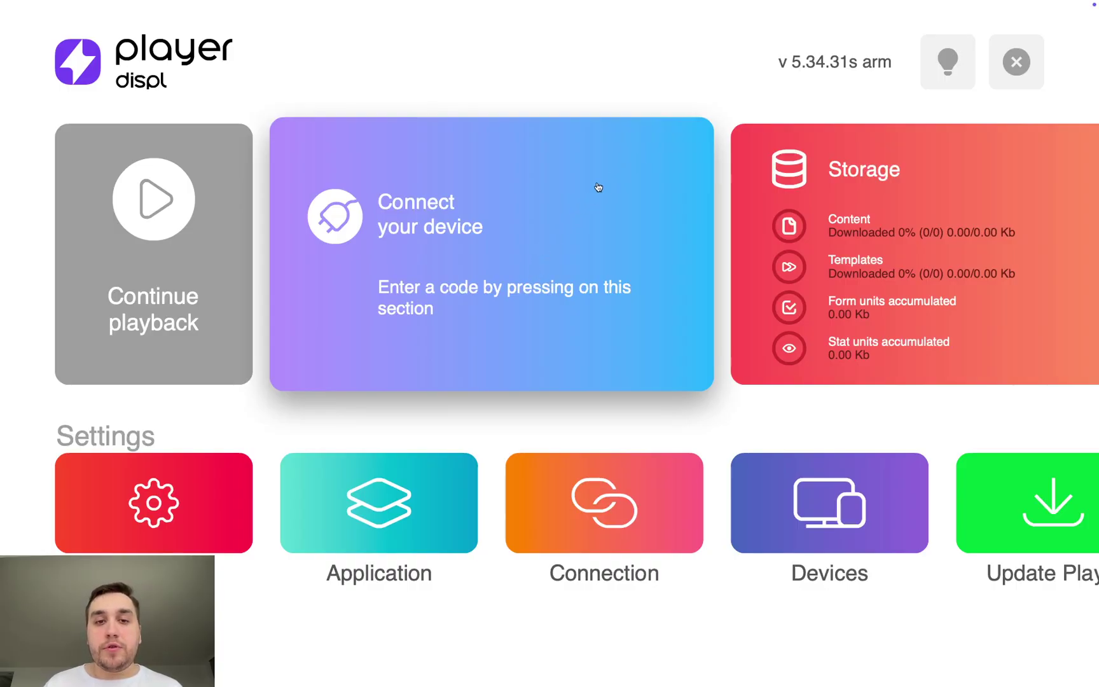
click(501, 246)
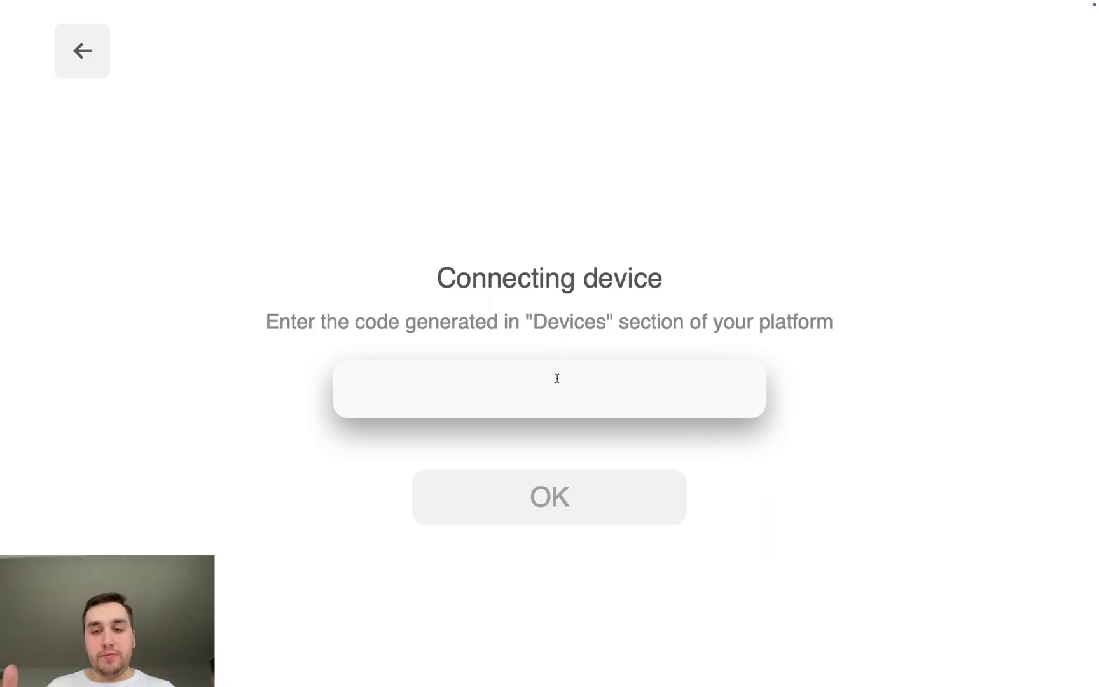
right_click(614, 172)
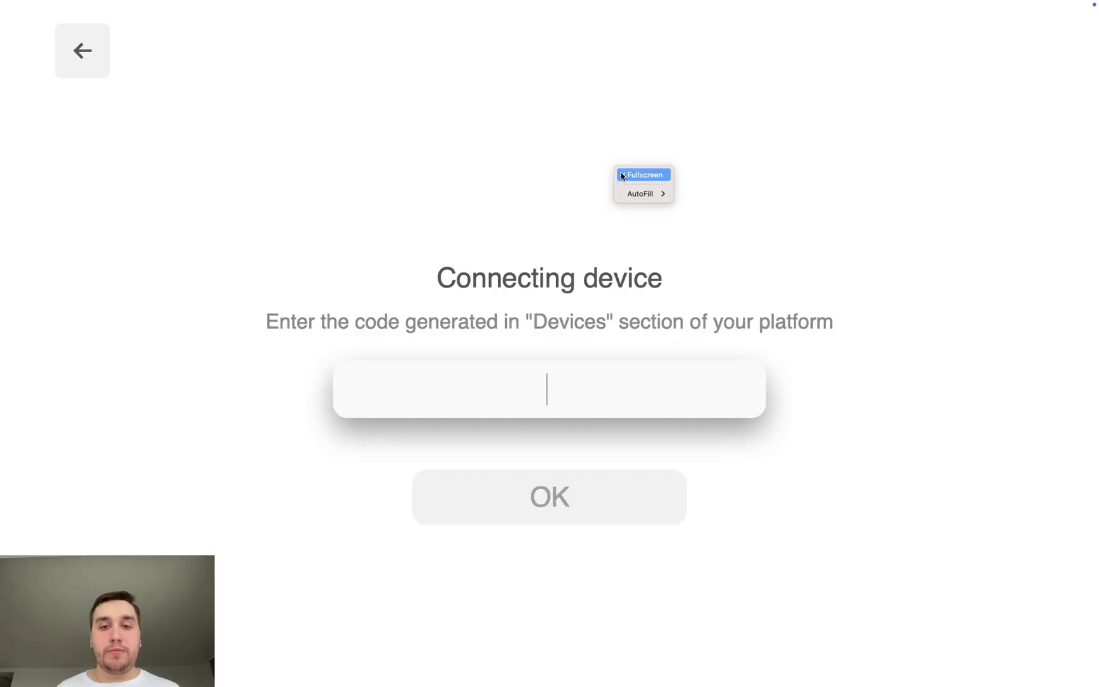
click(623, 175)
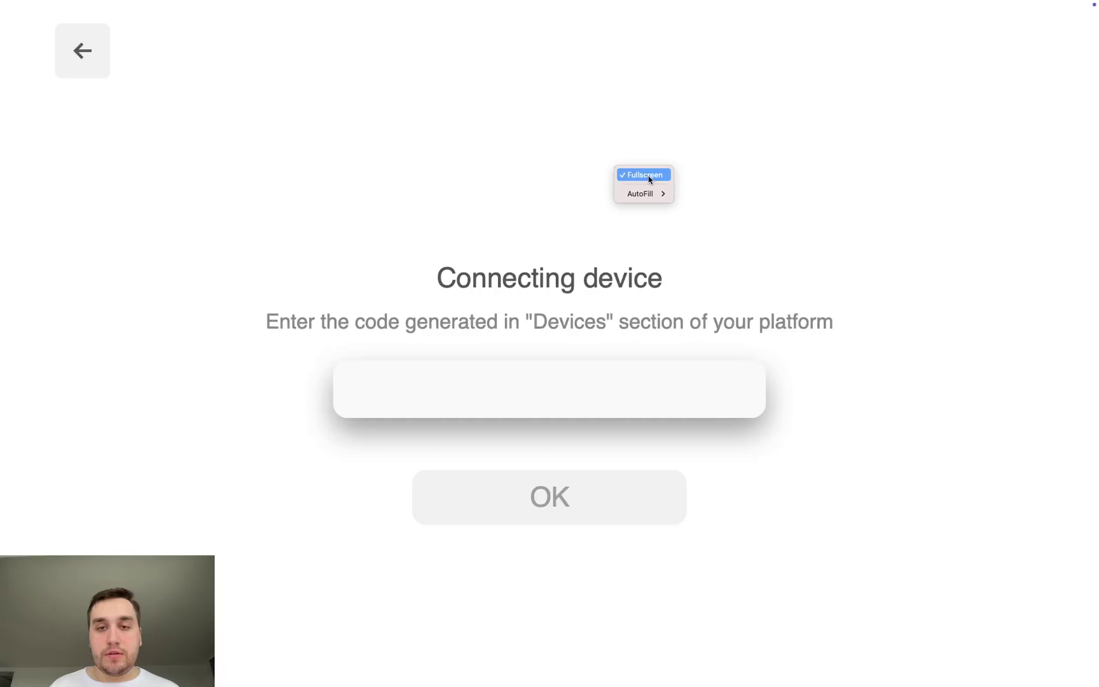
click(648, 177)
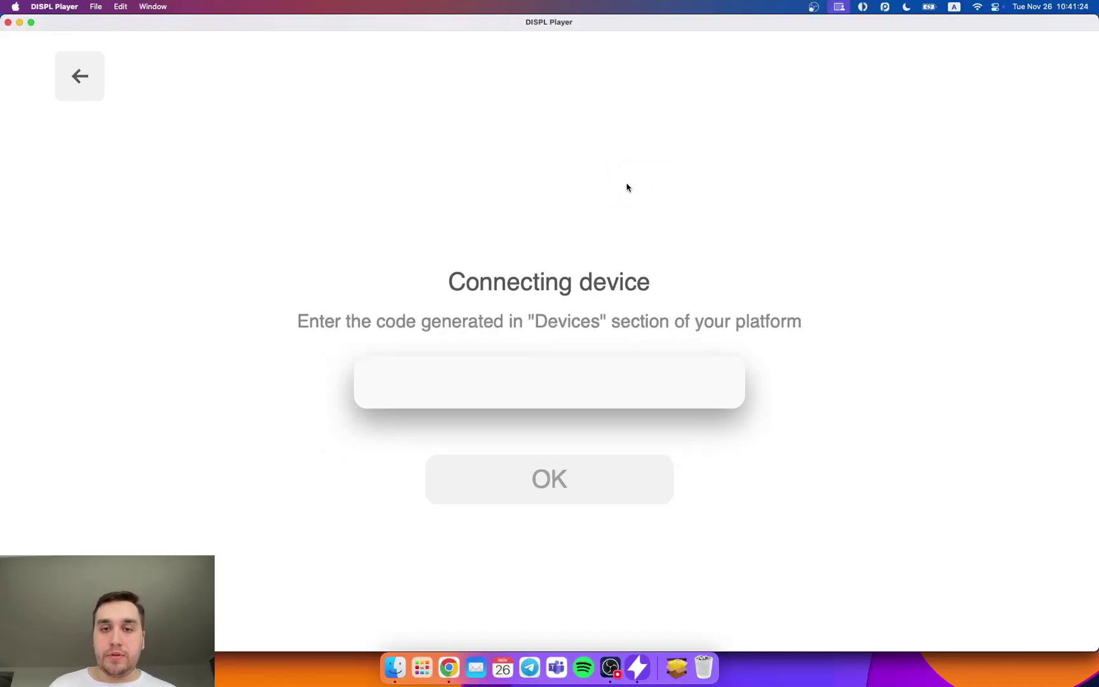
click(448, 664)
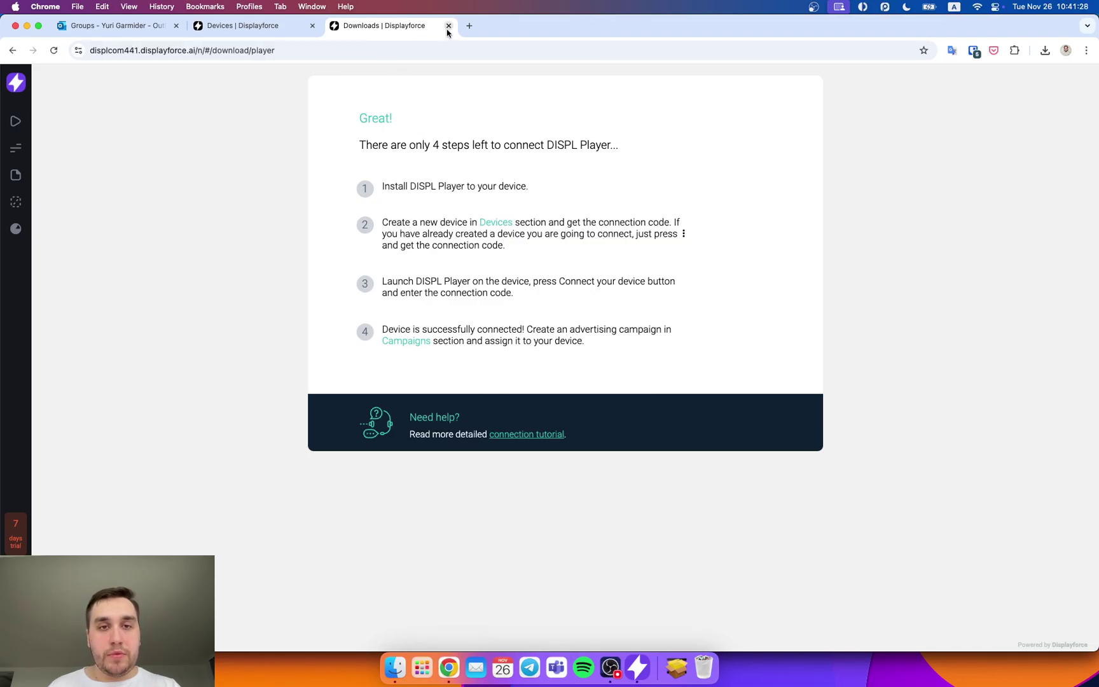
Step: Copy the platform's connection code and paste it into DISPL Player to connect device Test
click(448, 26)
click(588, 372)
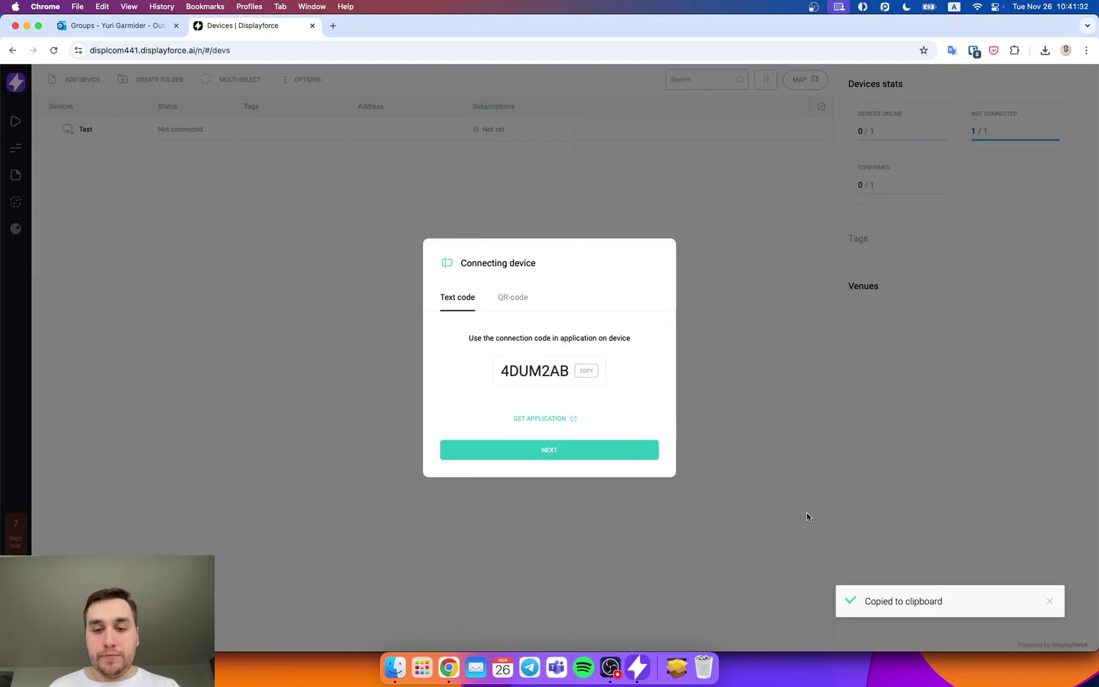
click(637, 666)
click(568, 386)
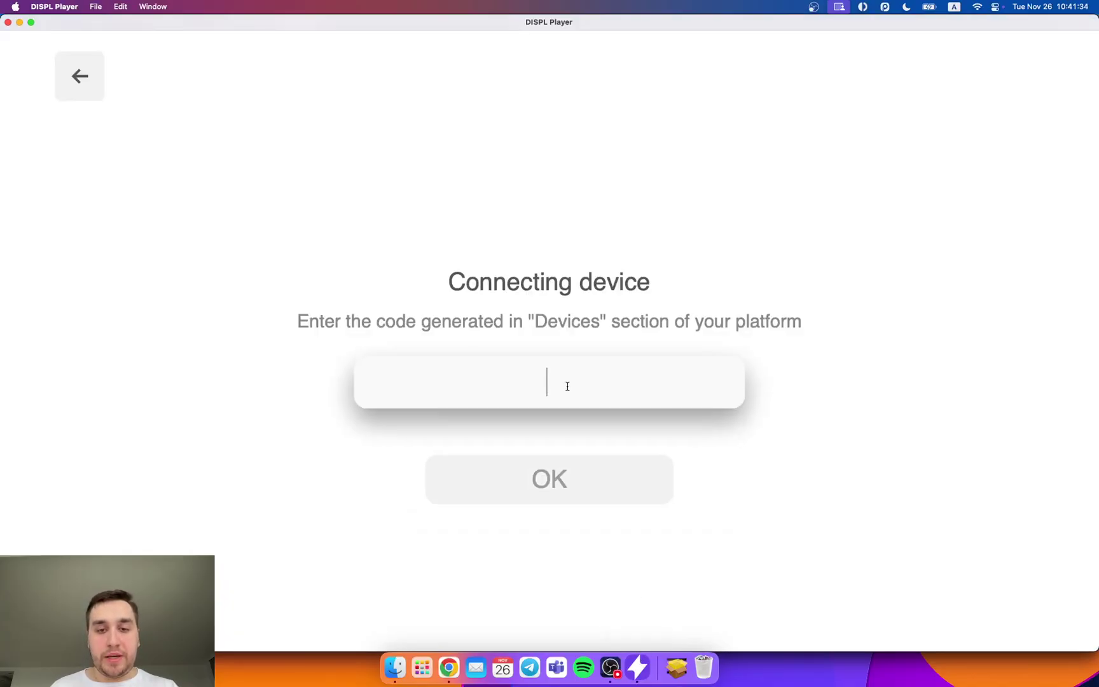
right_click(567, 386)
click(584, 417)
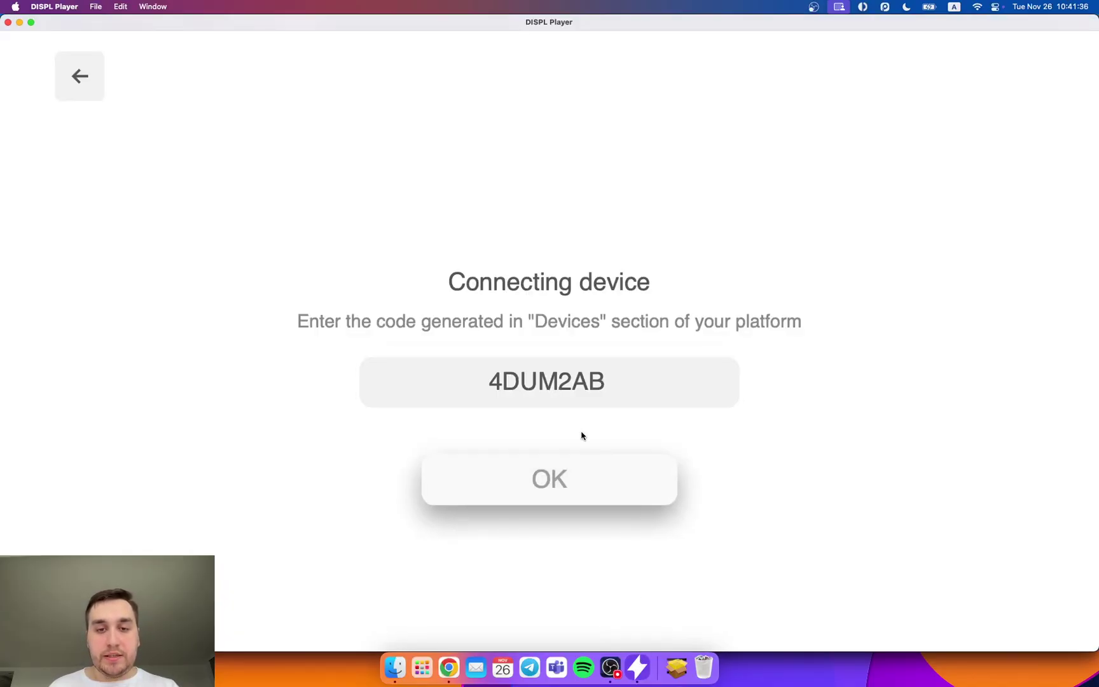
click(574, 465)
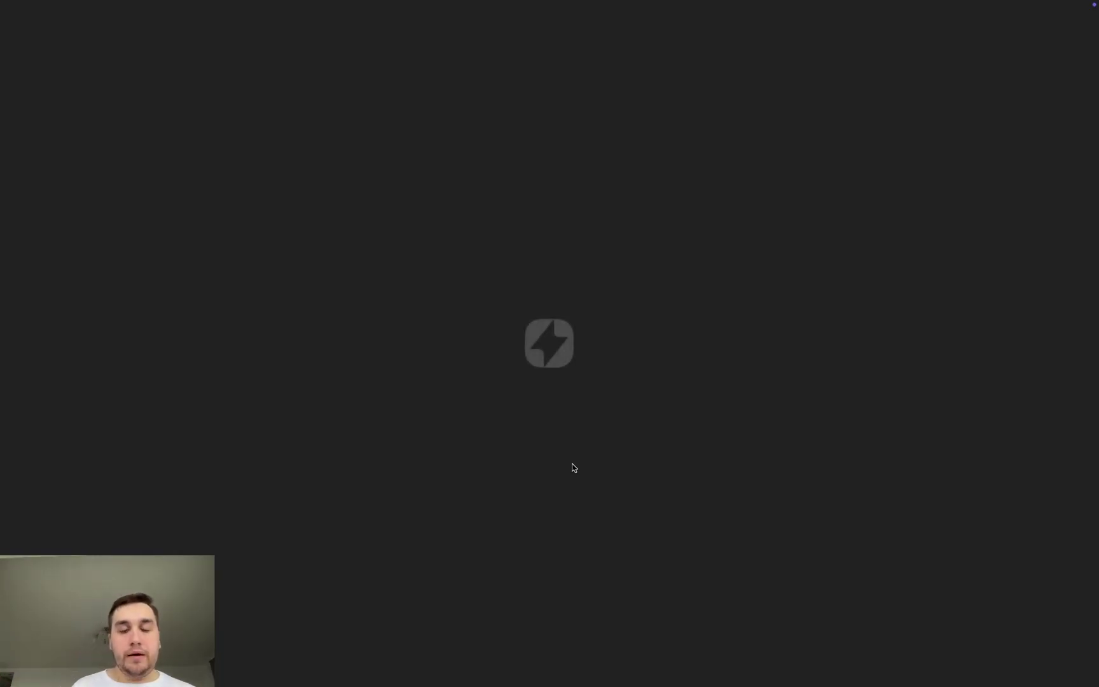
Step: Leave the playing project with Escape from project and turn off the player's Fullscreen mode
right_click(668, 378)
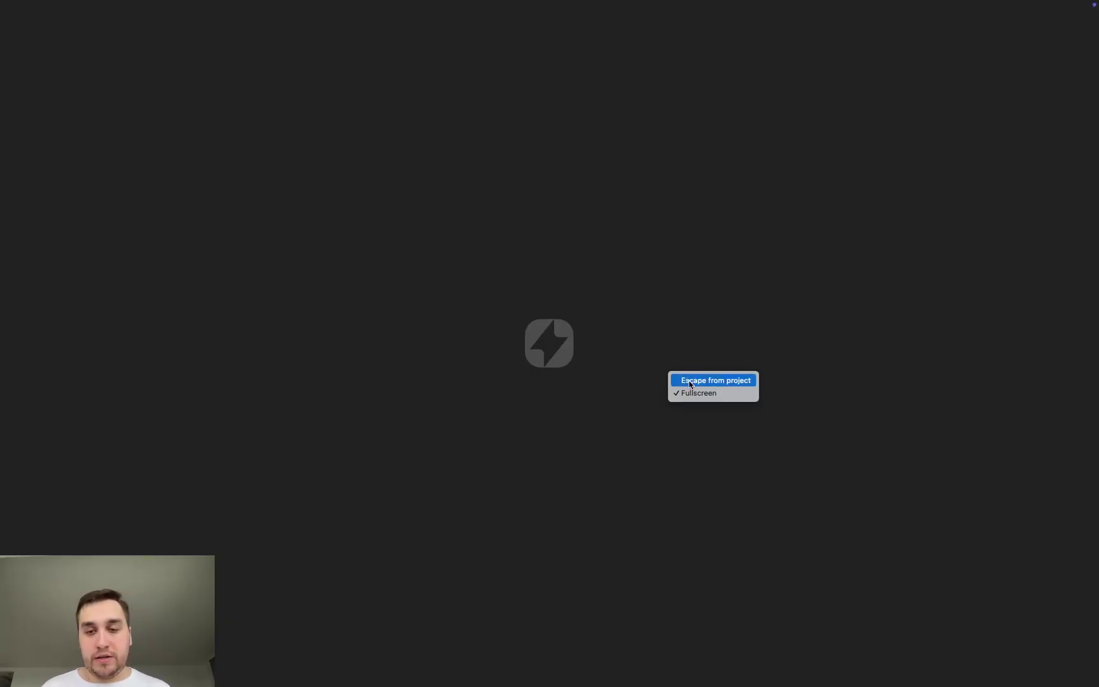
key(Down)
key(Up)
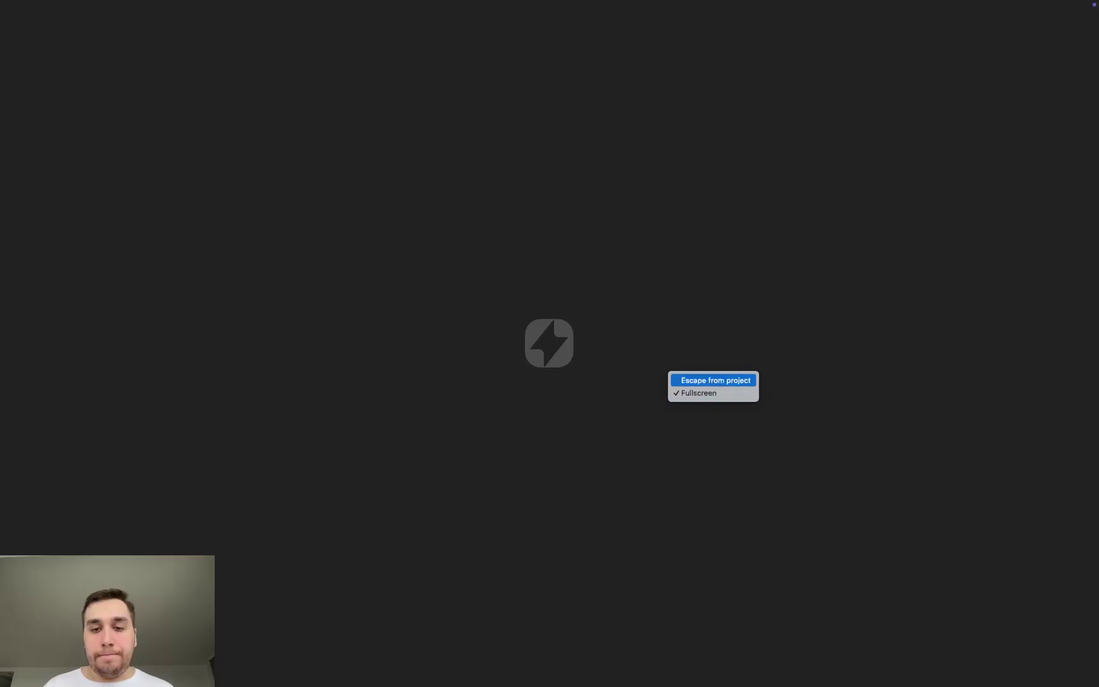
key(Return)
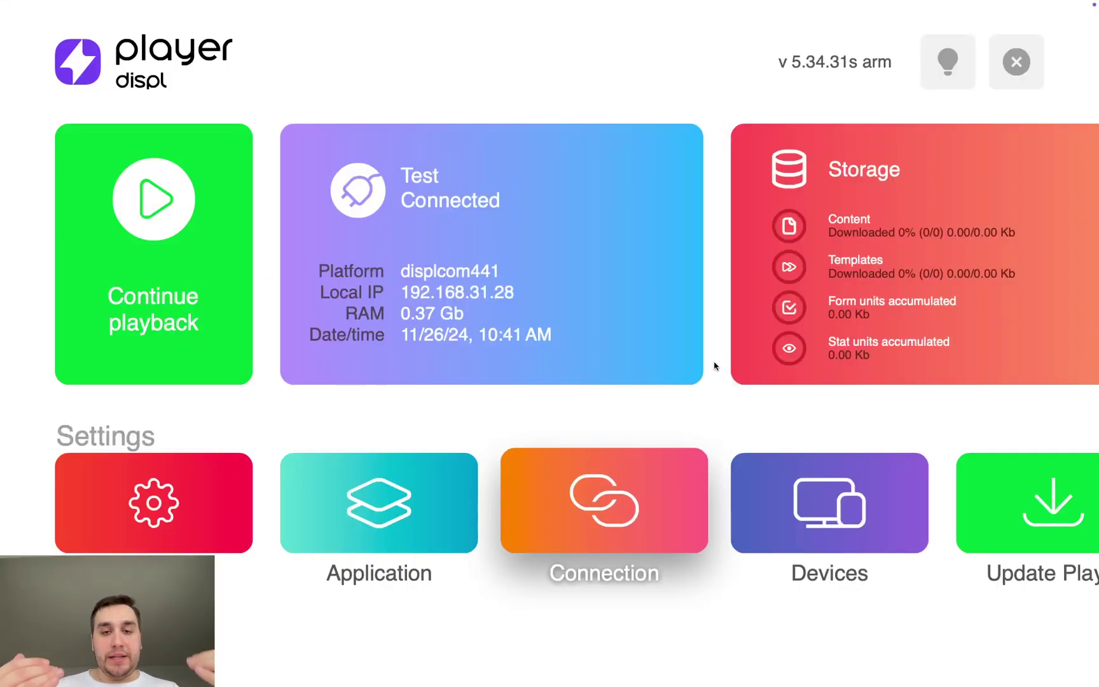
click(217, 254)
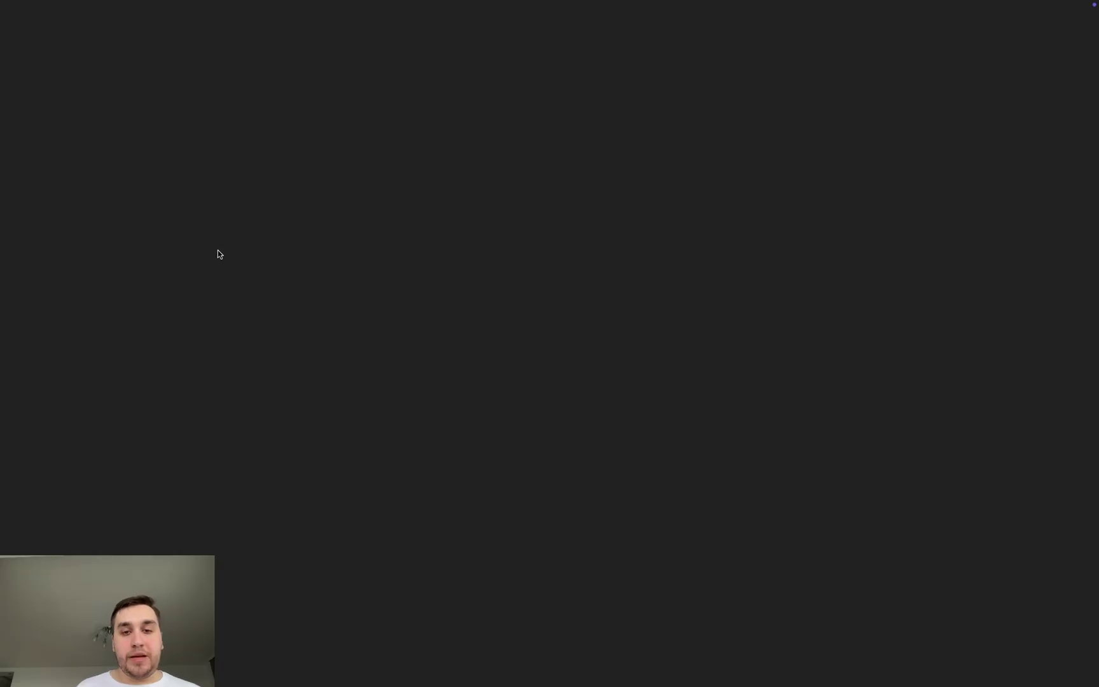
right_click(676, 301)
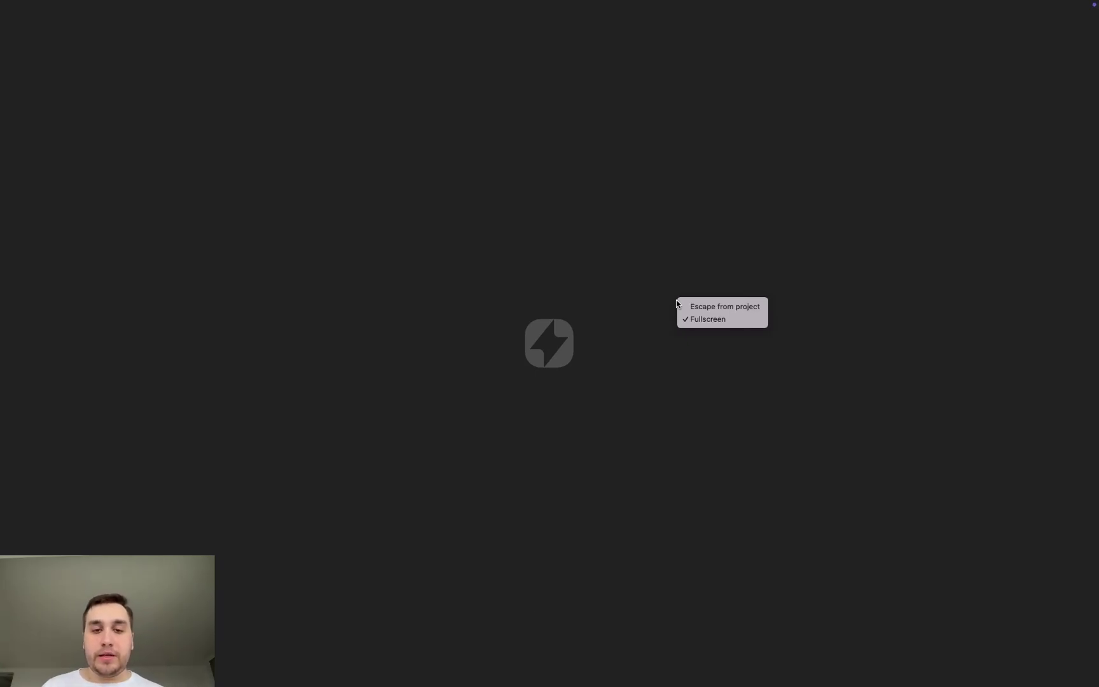
click(724, 306)
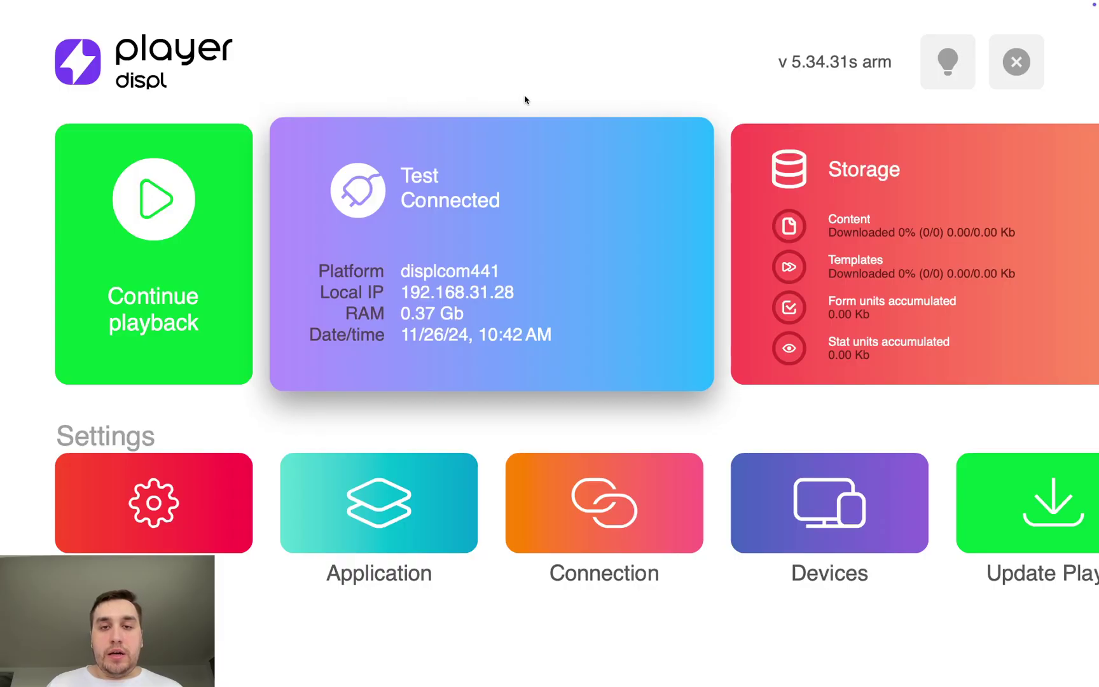
right_click(748, 72)
click(760, 87)
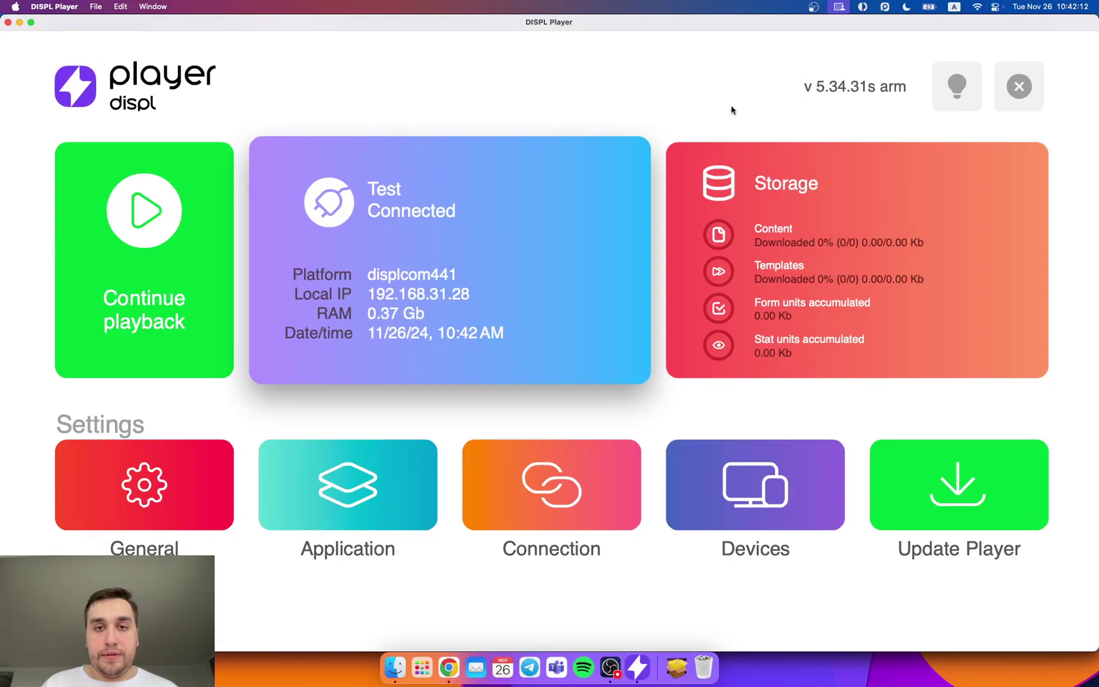
Step: Finish Quick setup with NEXT and DONE, then open Content from the Dashboard's Upload content step
click(453, 679)
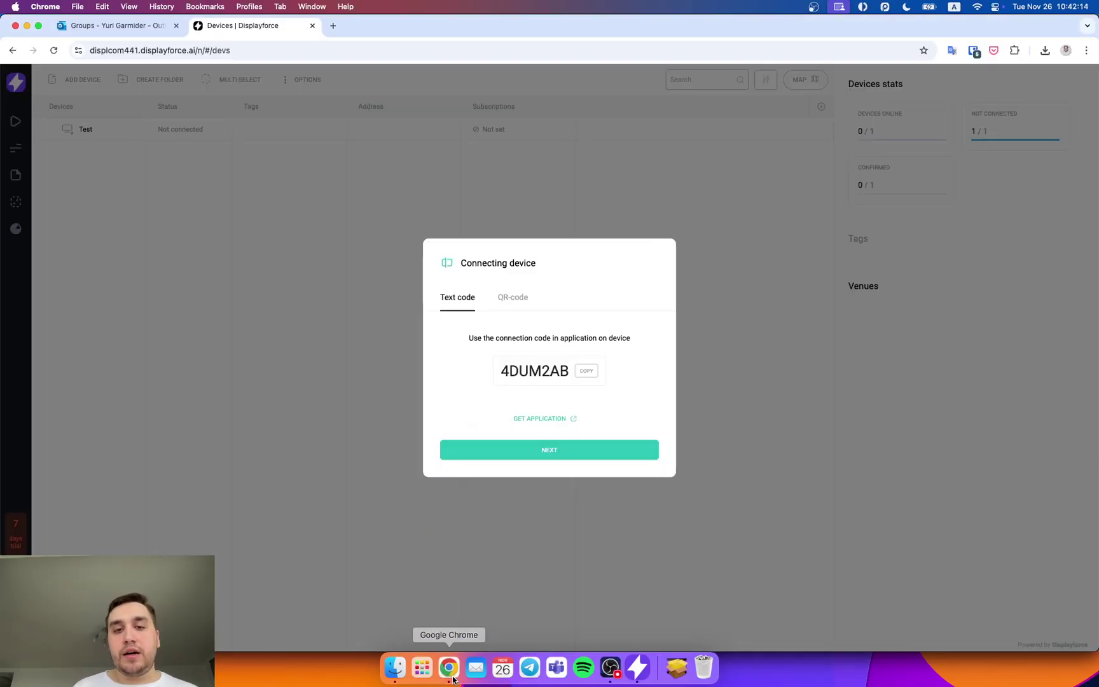
click(591, 454)
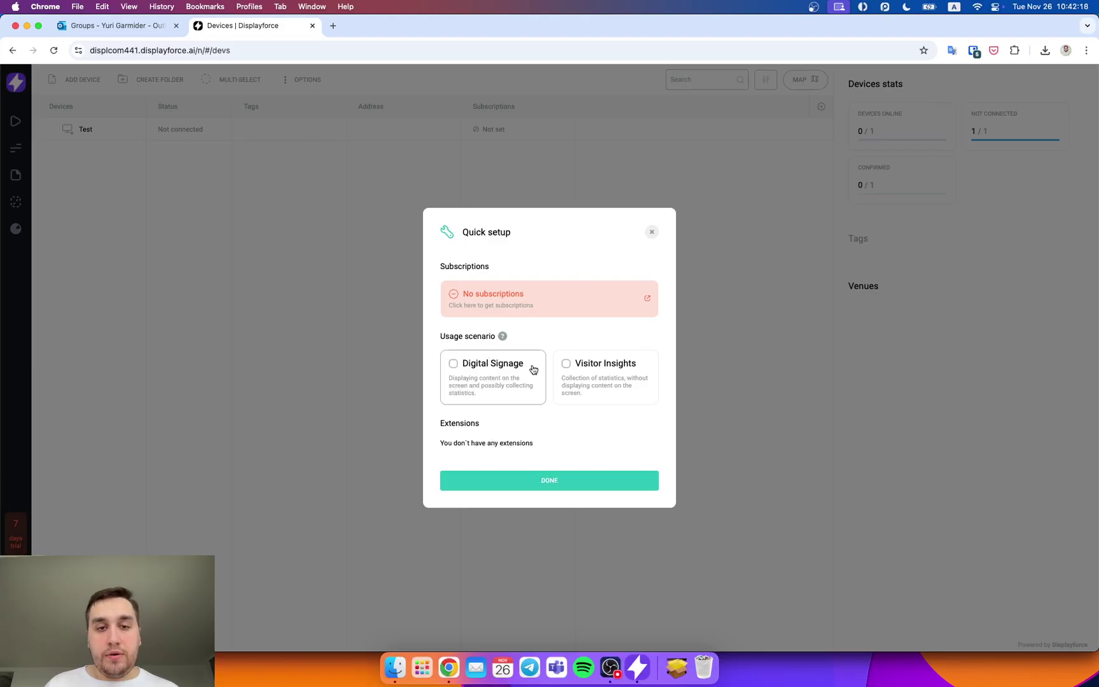
click(544, 480)
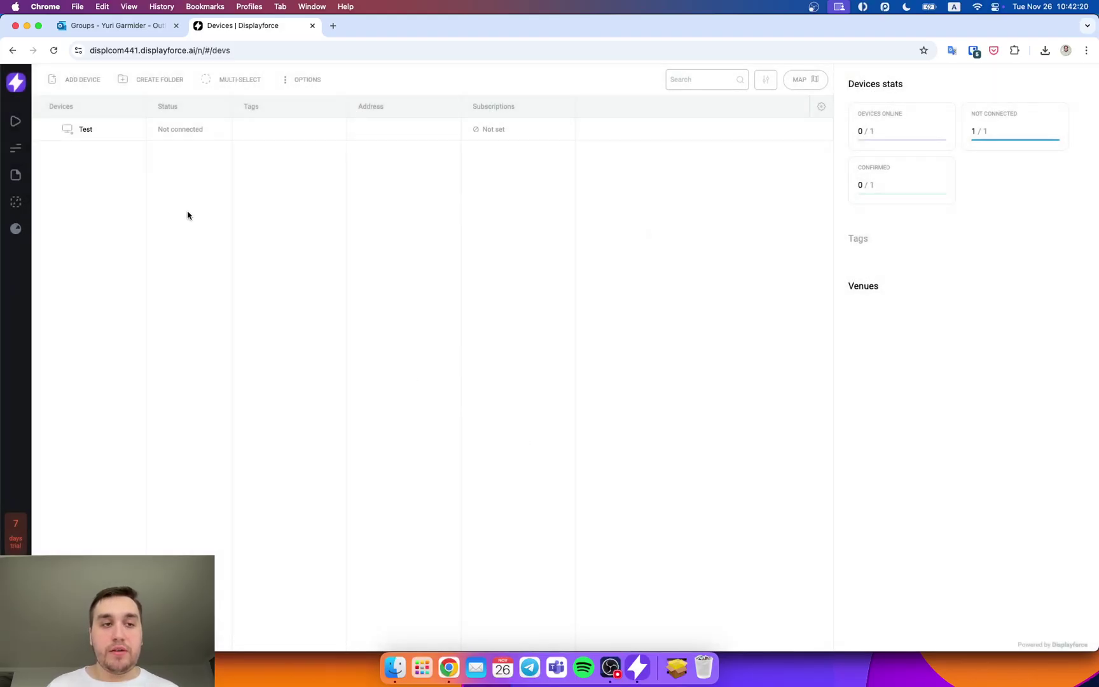
click(16, 82)
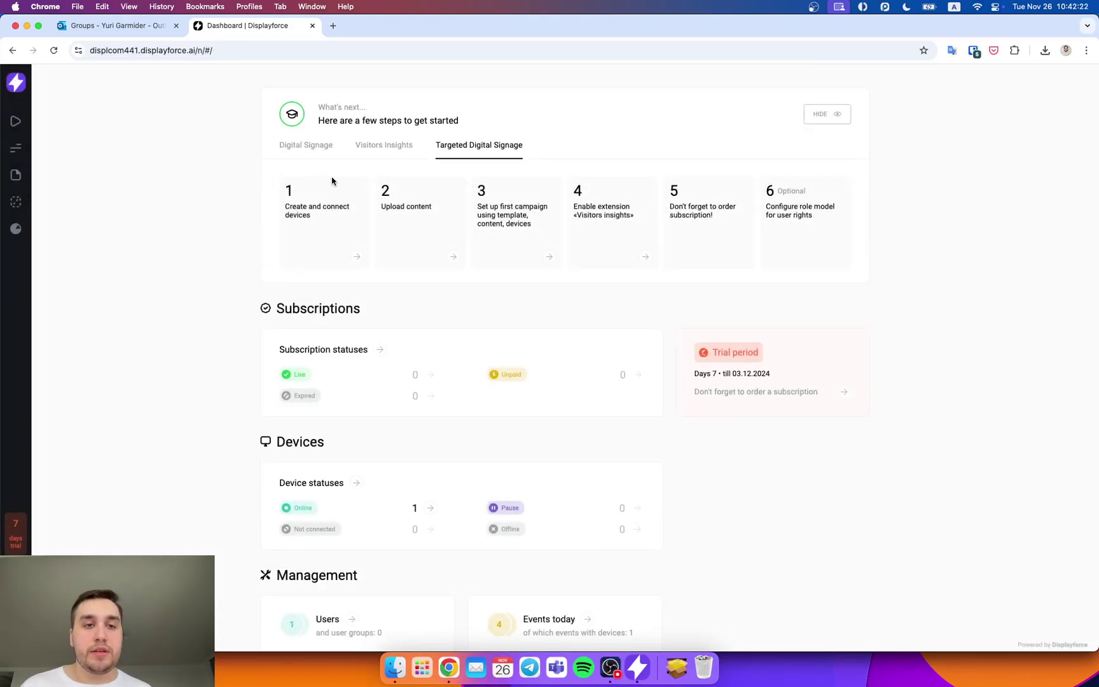
click(453, 256)
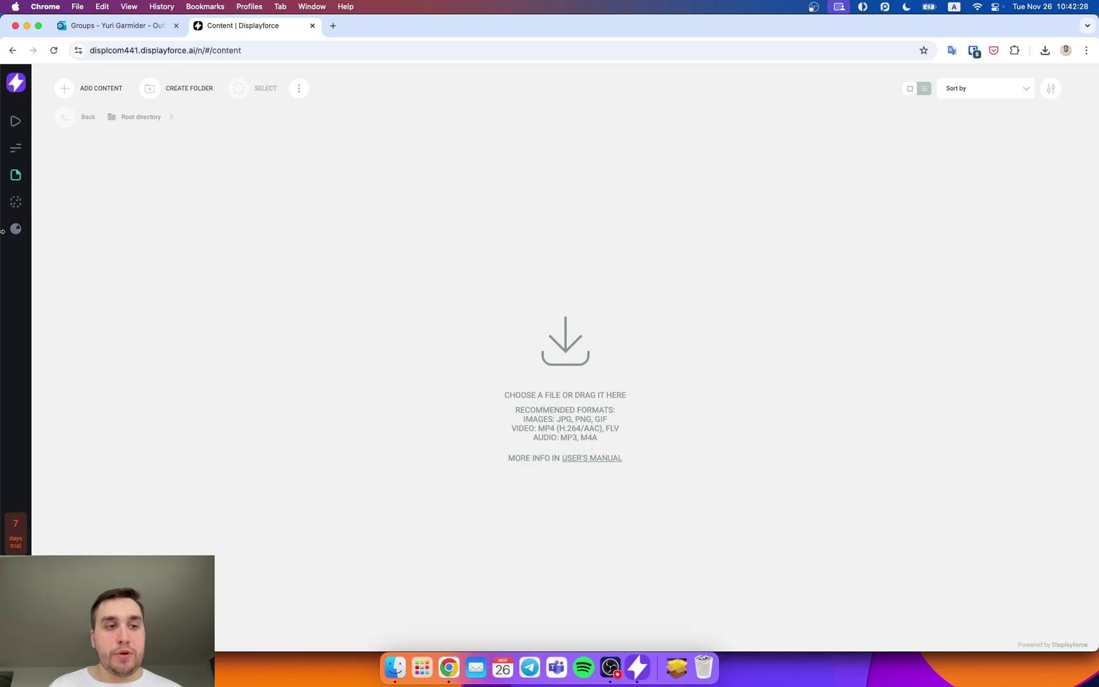
Step: Upload the Self Service SSP&DSP Programmatic Platform .mp4 from Downloads as Video with conversion
click(66, 90)
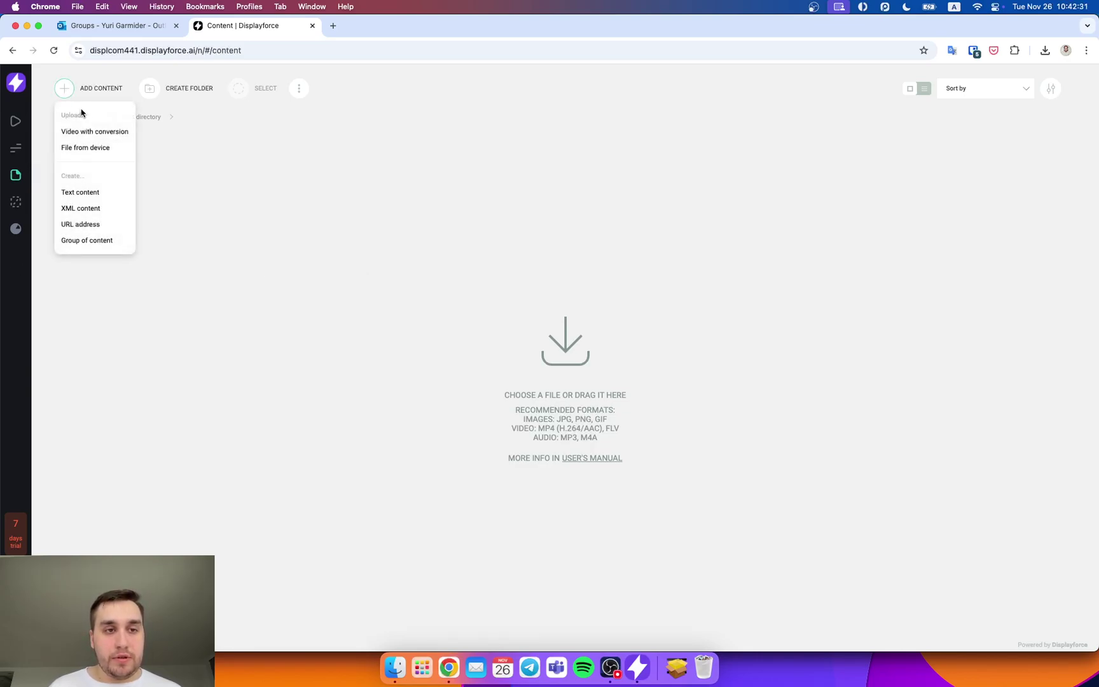
click(100, 138)
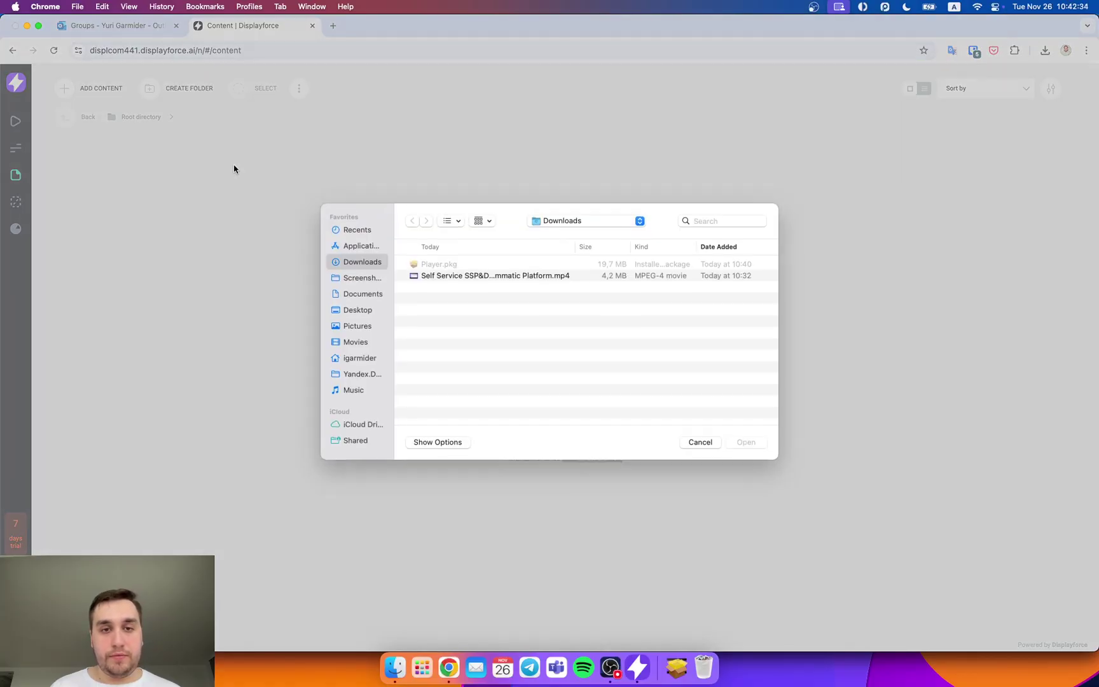
double_click(503, 277)
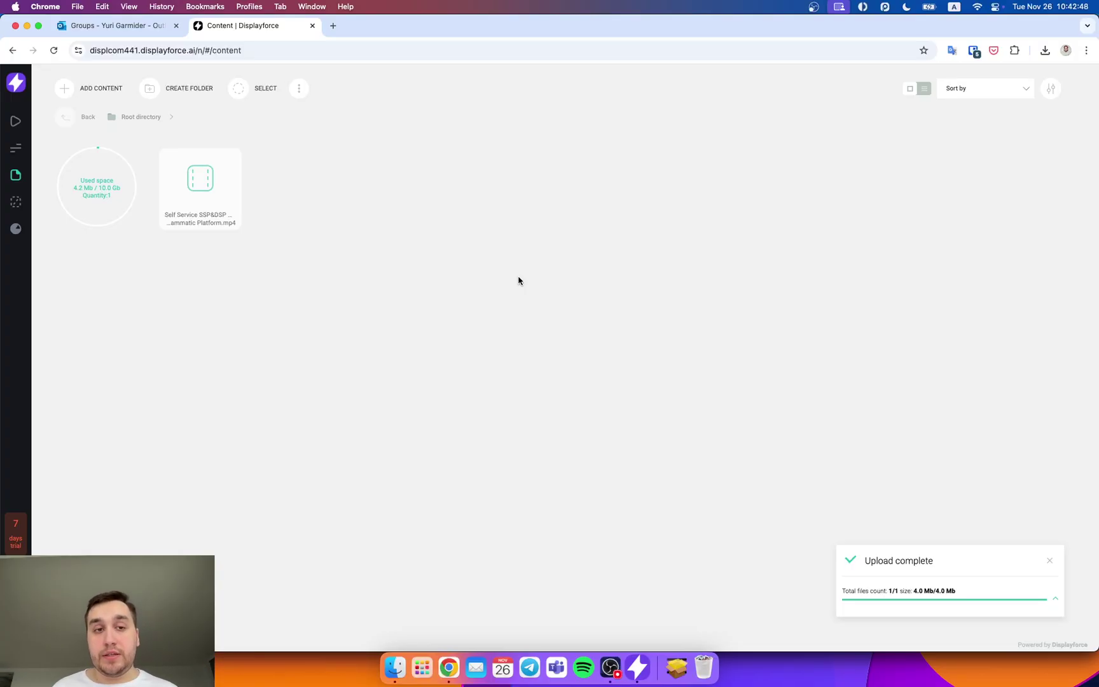
click(107, 92)
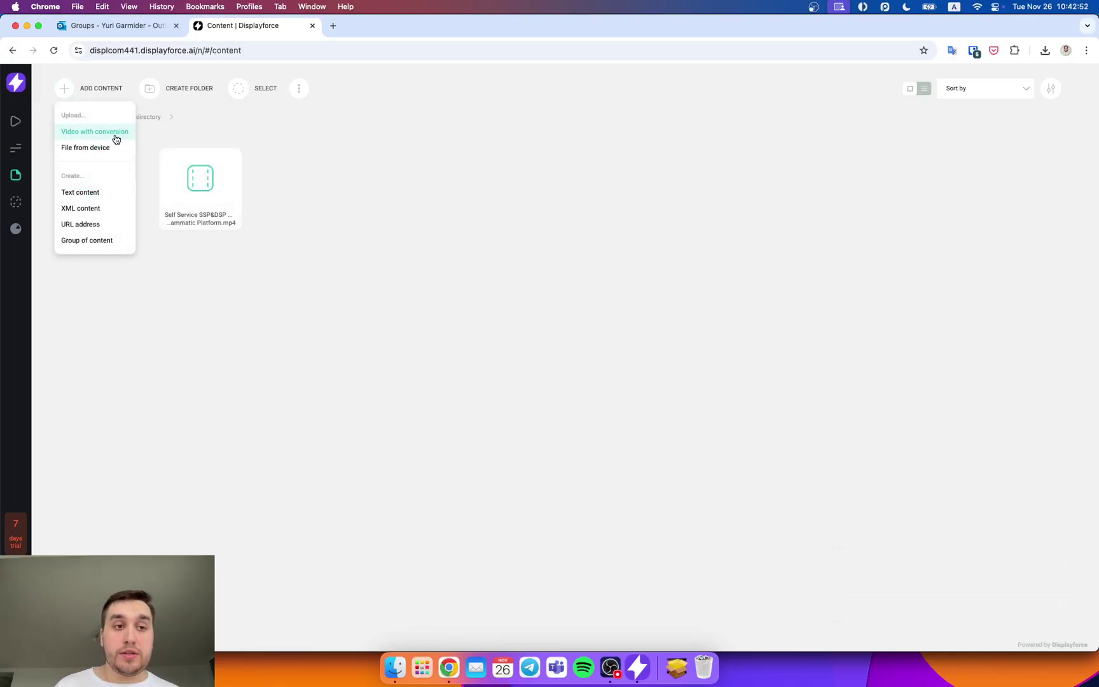
click(325, 167)
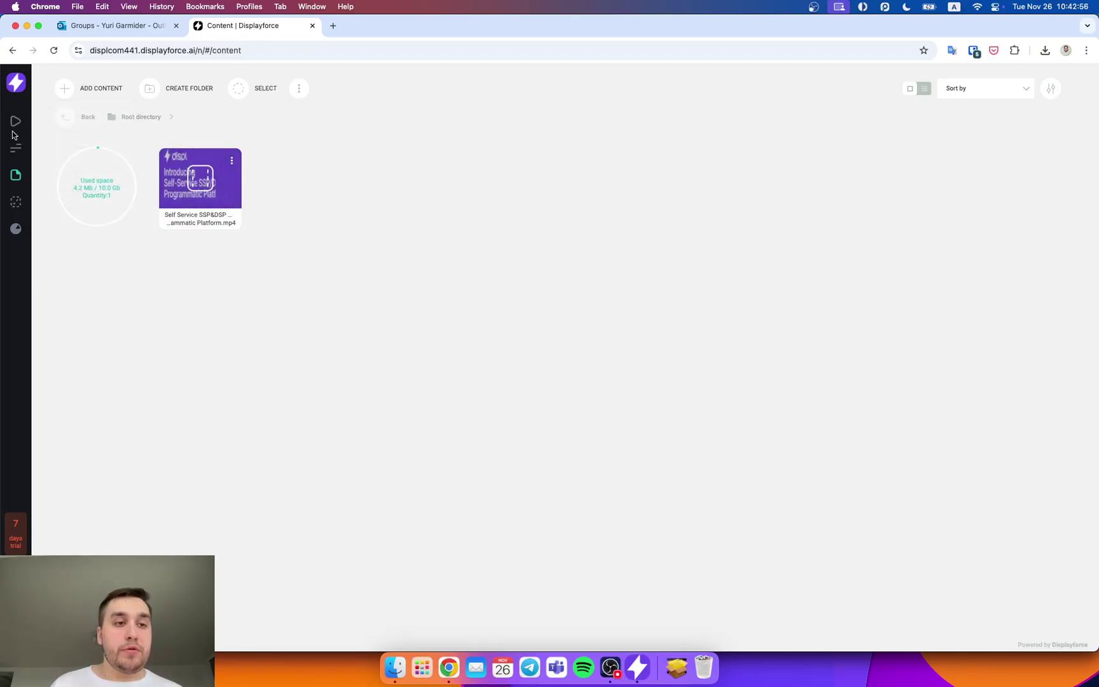
click(16, 88)
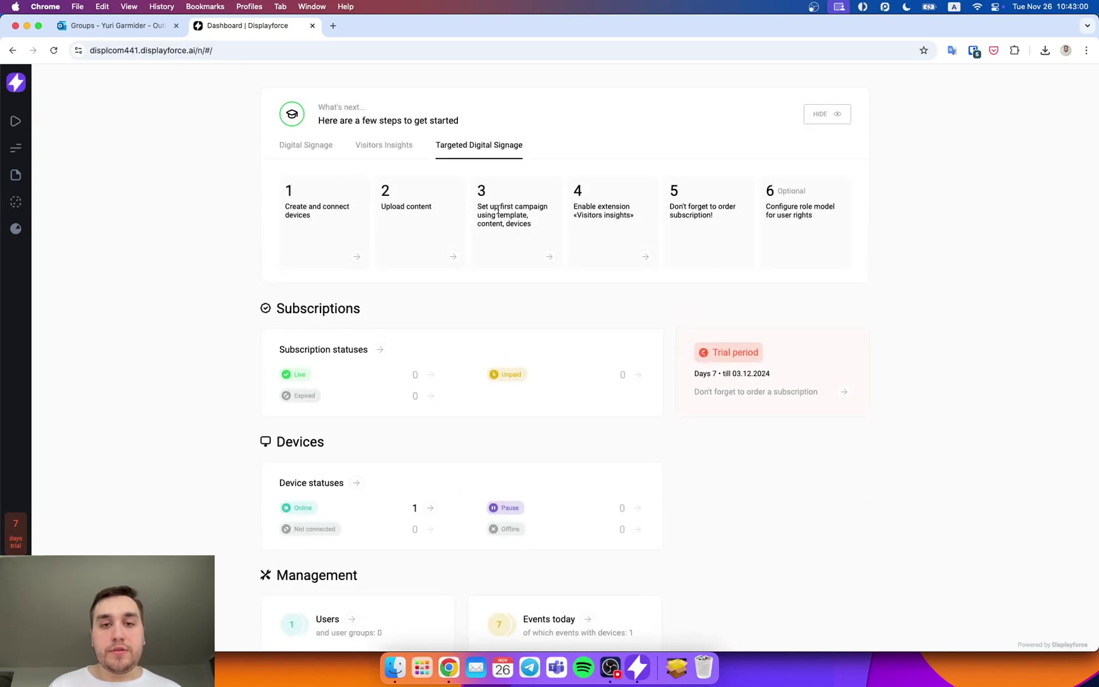
Step: Create a new videos and images campaign using the uploaded video as its ad
click(550, 259)
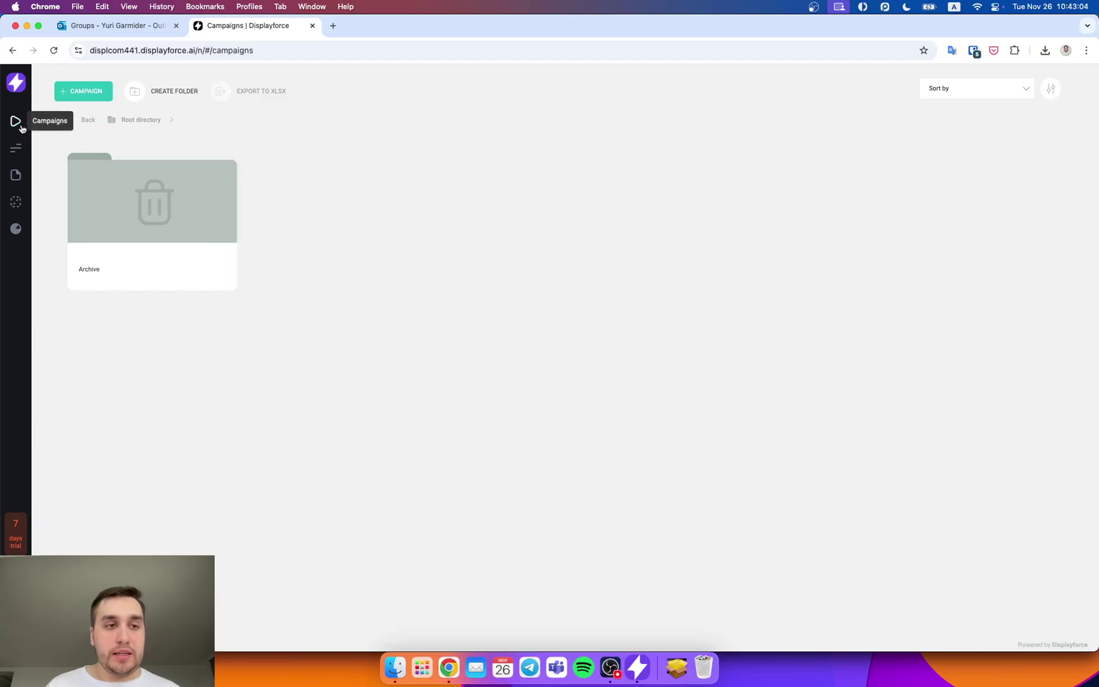
click(96, 100)
click(113, 168)
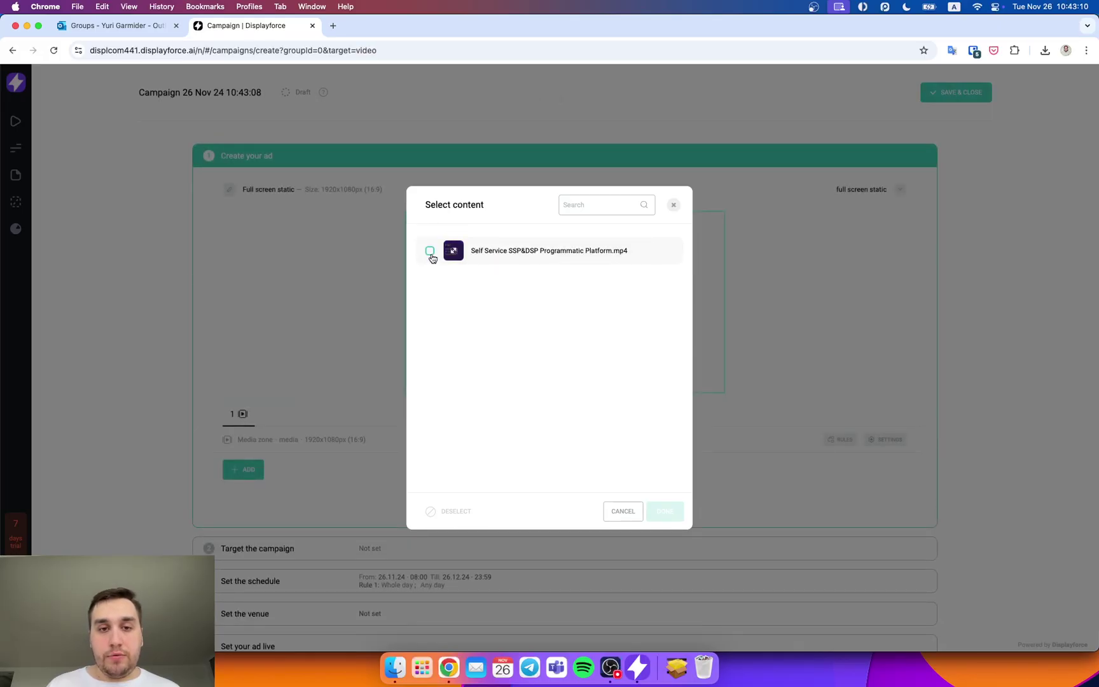
click(431, 252)
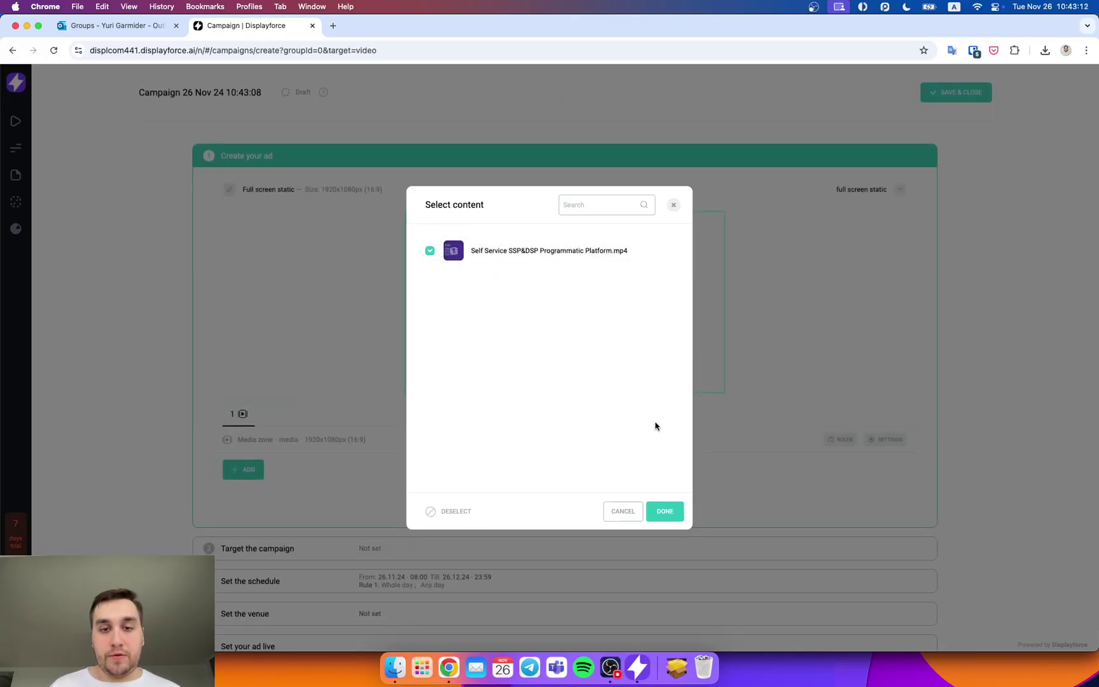
click(665, 512)
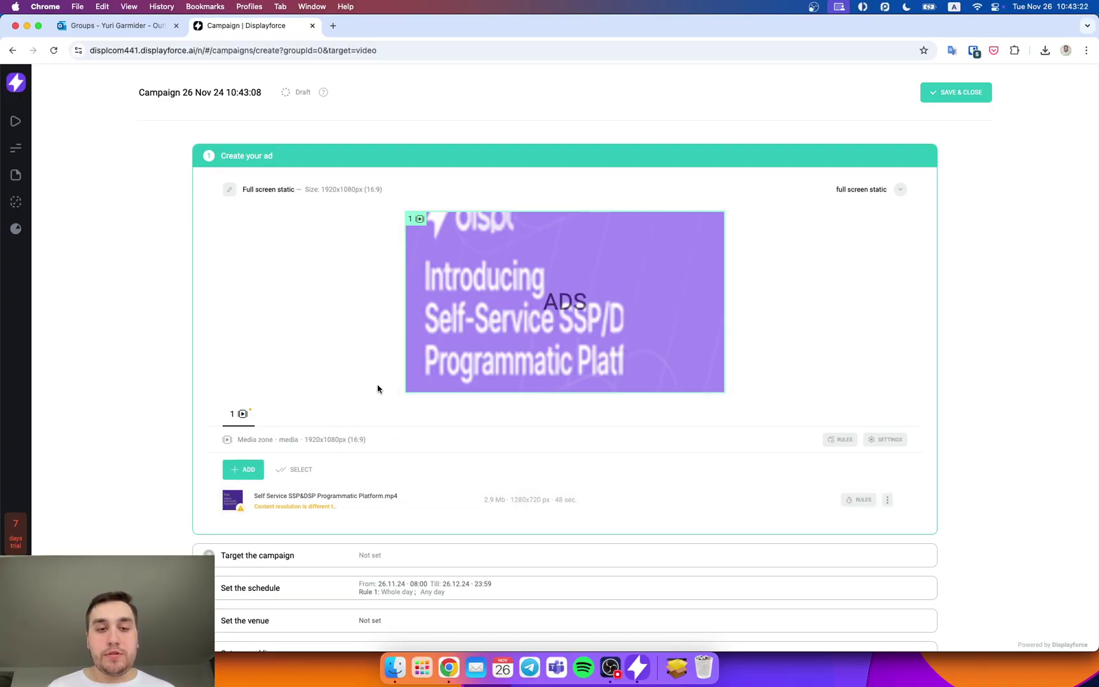
Step: Rename the campaign to 'Digital Signage' and expand the Target the campaign step
mouse_move(452, 341)
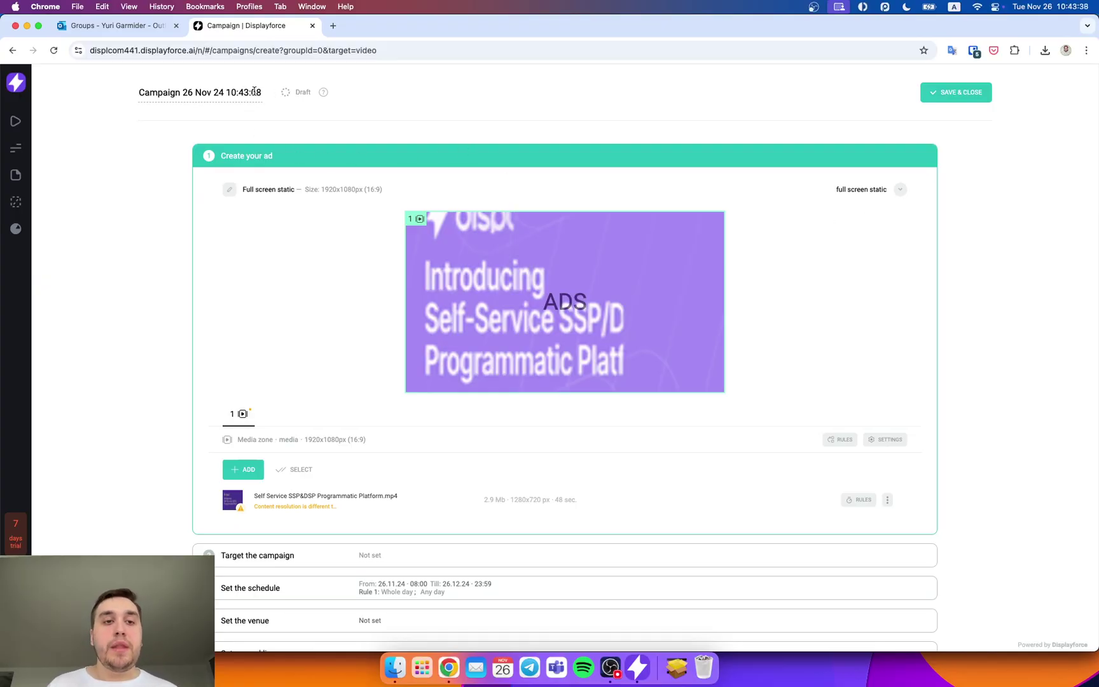
click(254, 92)
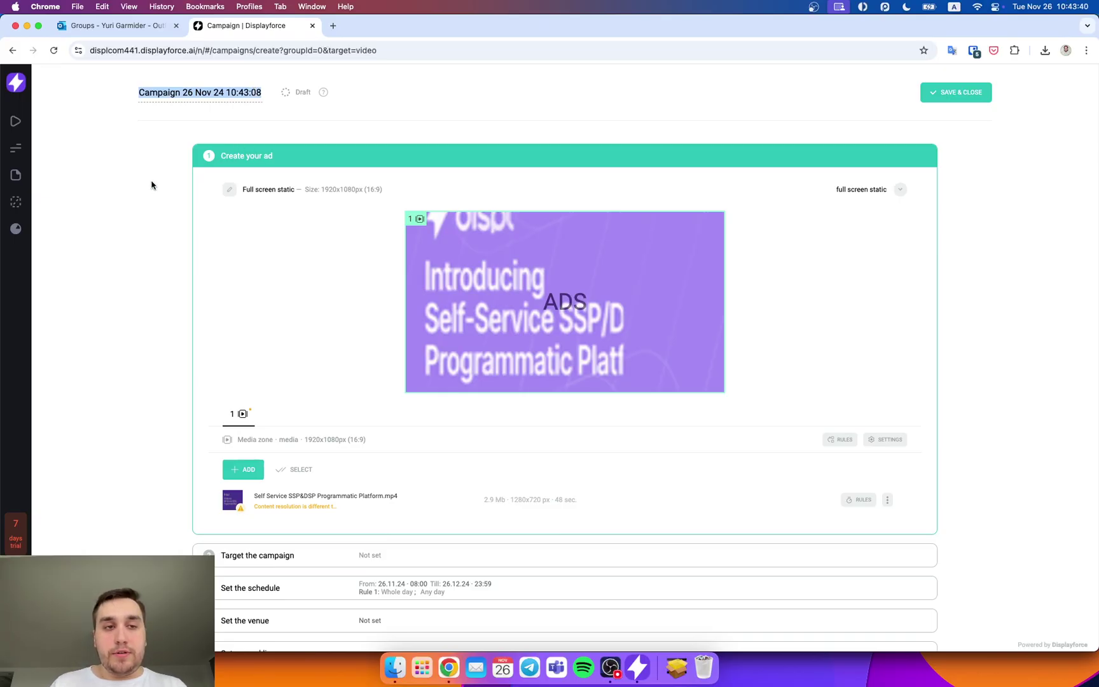
text(Digit)
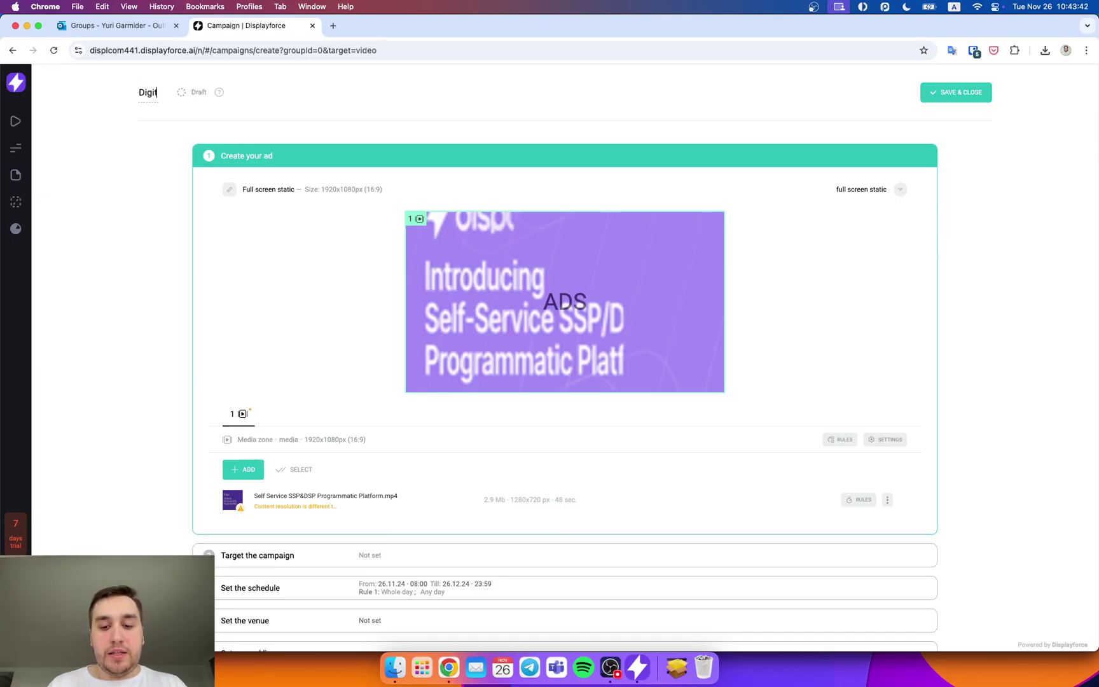
text(al Signage)
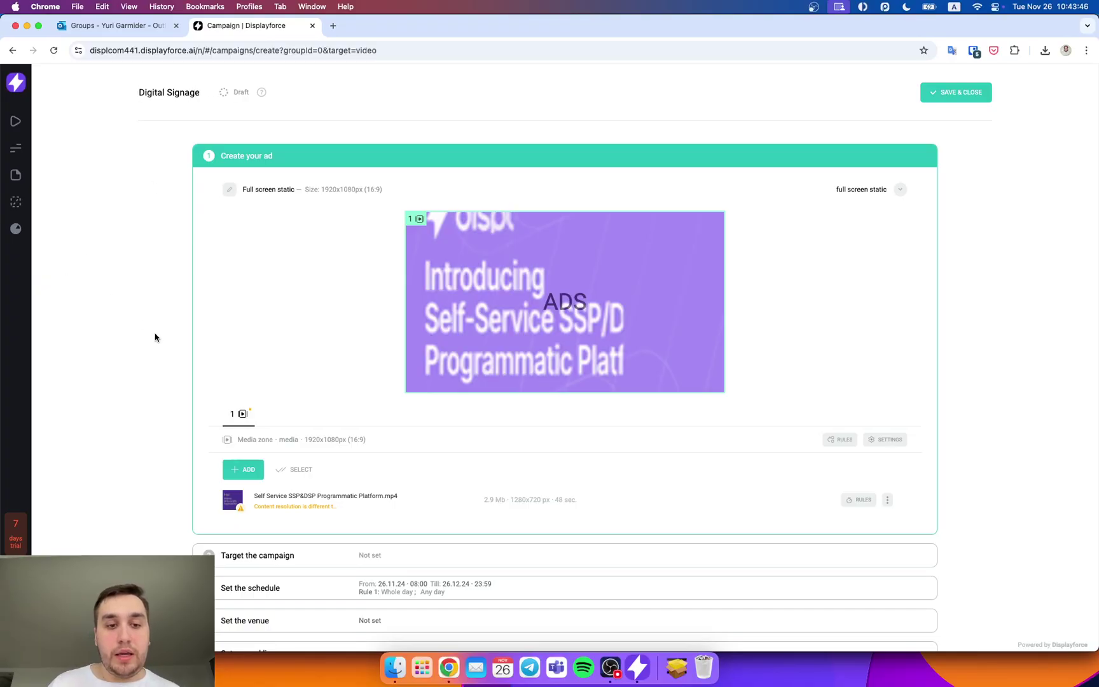
scroll(169, 385, down, 2)
click(412, 508)
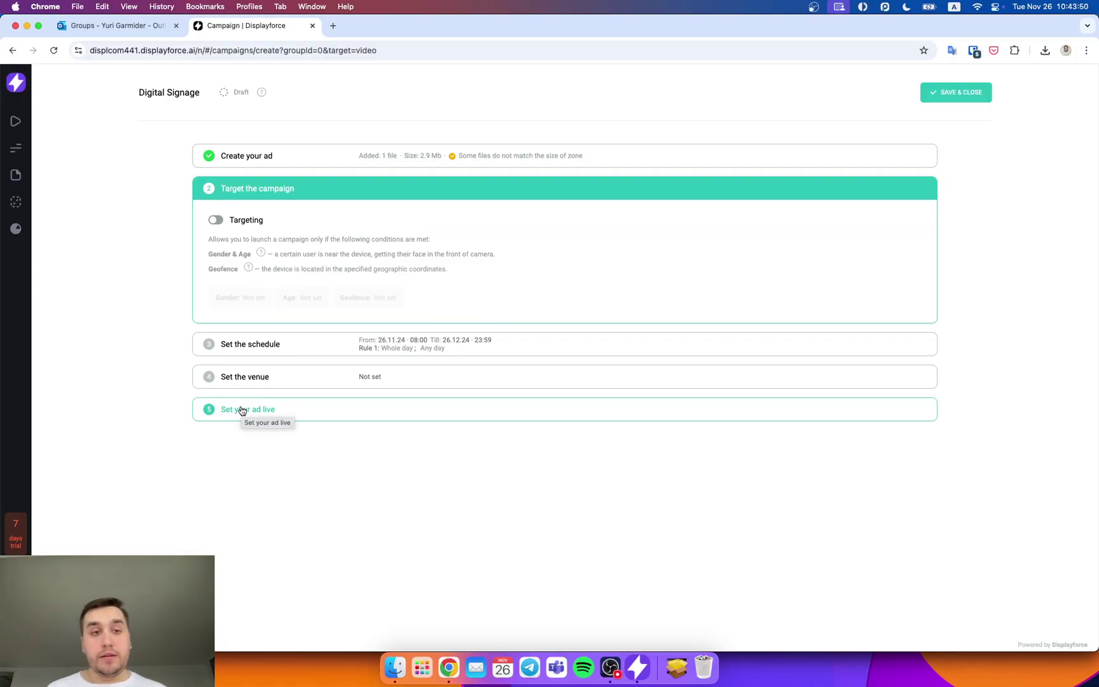
Step: Switch Targeting on, reviewing Gender, Age and Geofence options but leaving them Not set
click(219, 220)
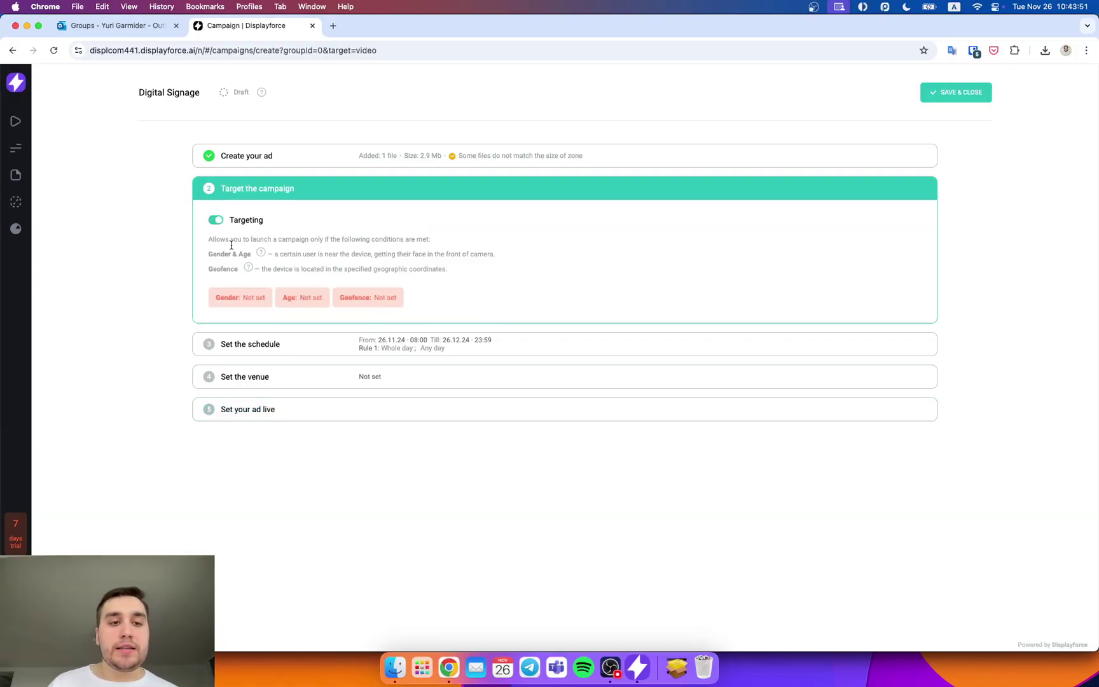
click(240, 305)
click(303, 301)
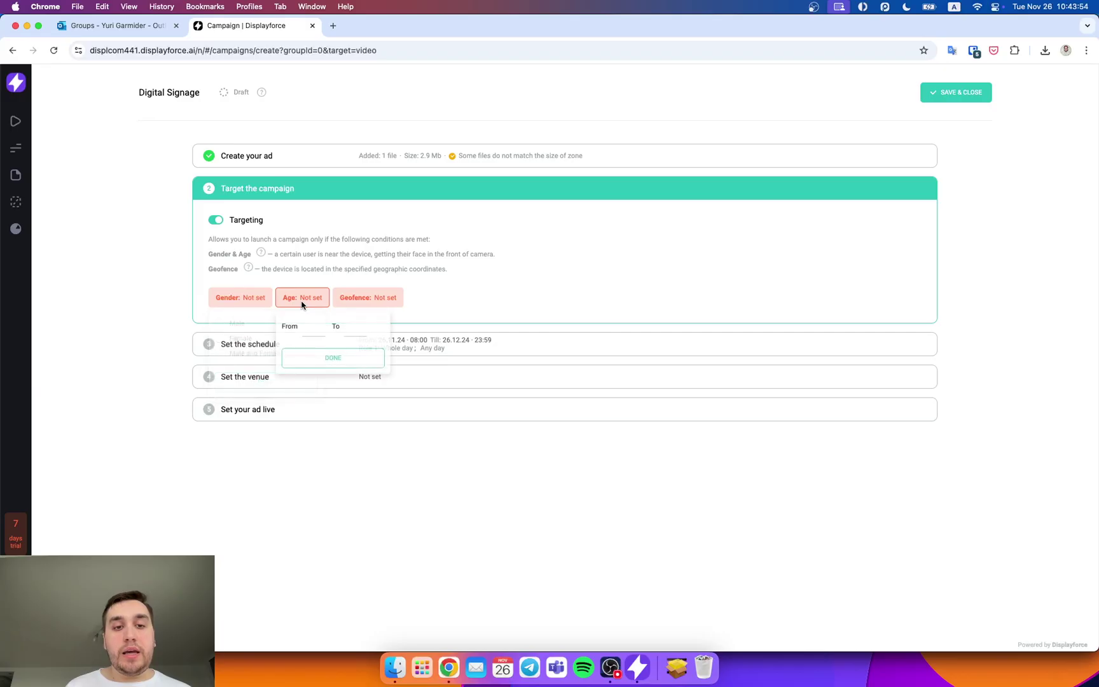
click(362, 297)
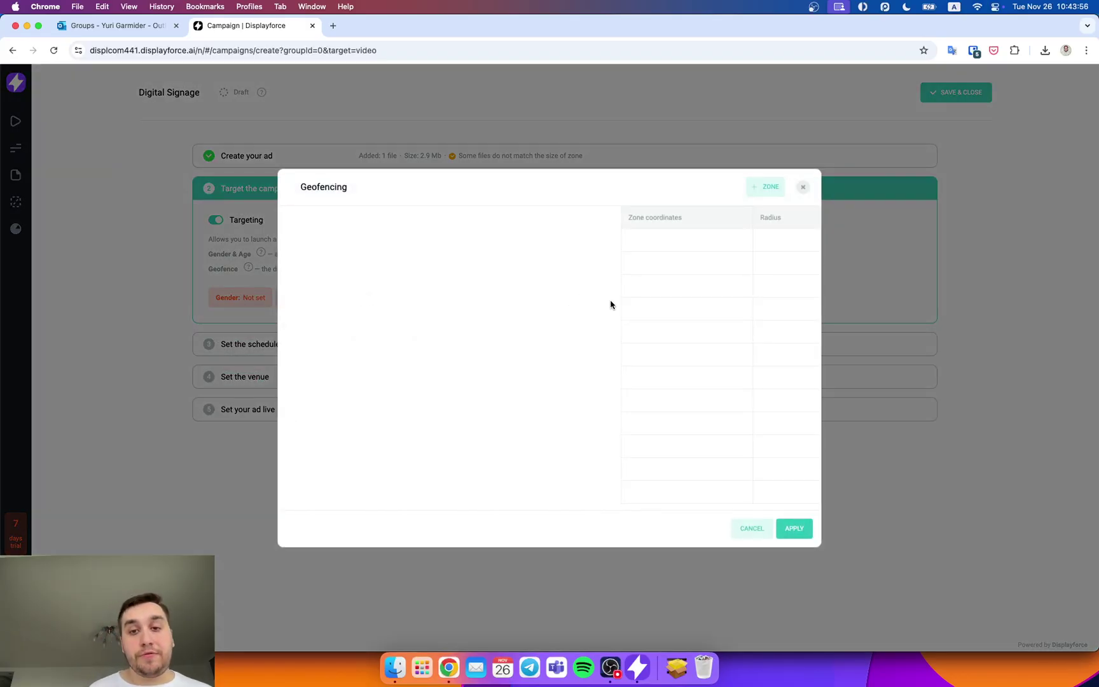
click(520, 269)
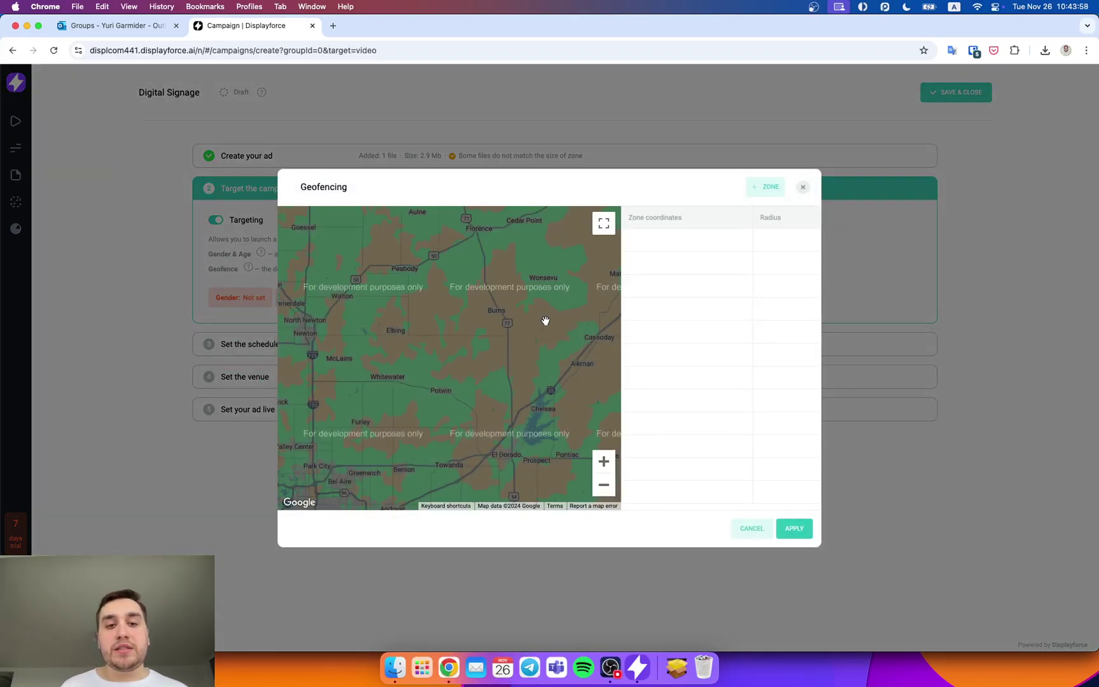
drag(478, 338, 456, 341)
click(605, 490)
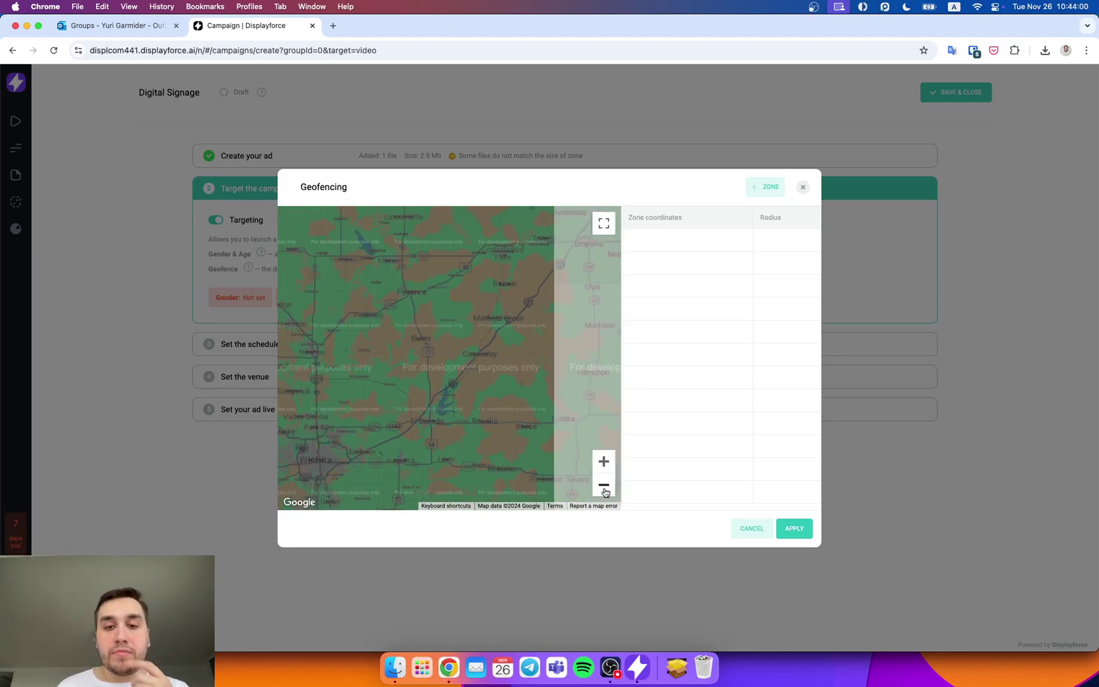
click(604, 490)
click(605, 490)
click(801, 188)
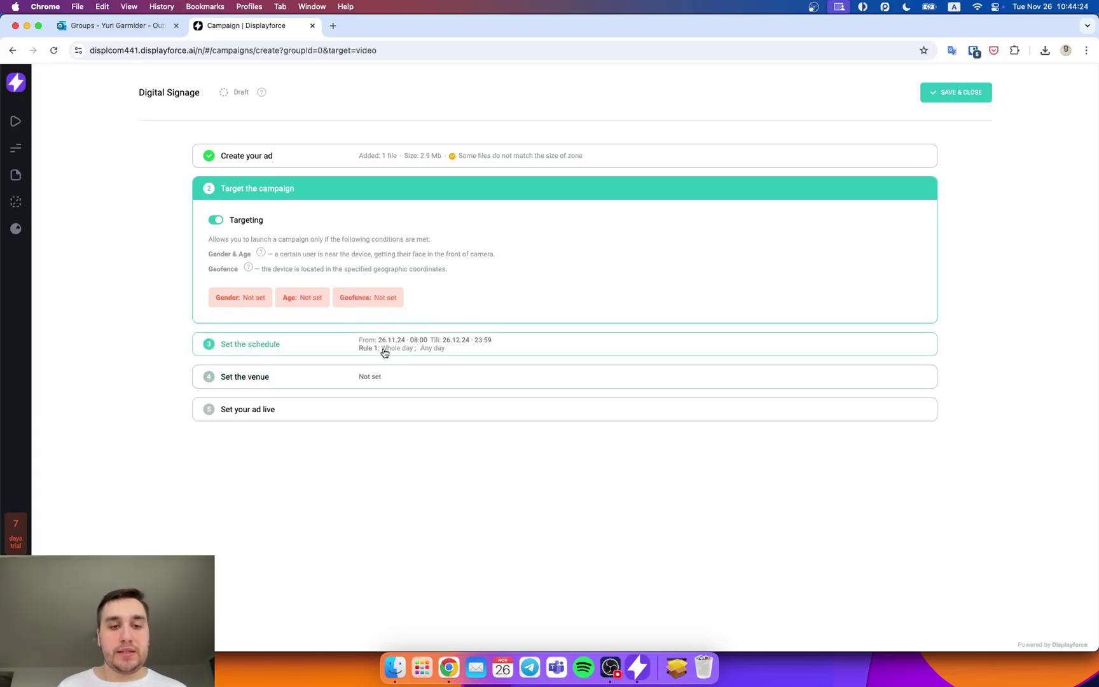
Step: Keep the schedule 26.11.24 08:00 to 26.12.24 23:59, whole day, any day, with Unlimited off
click(355, 349)
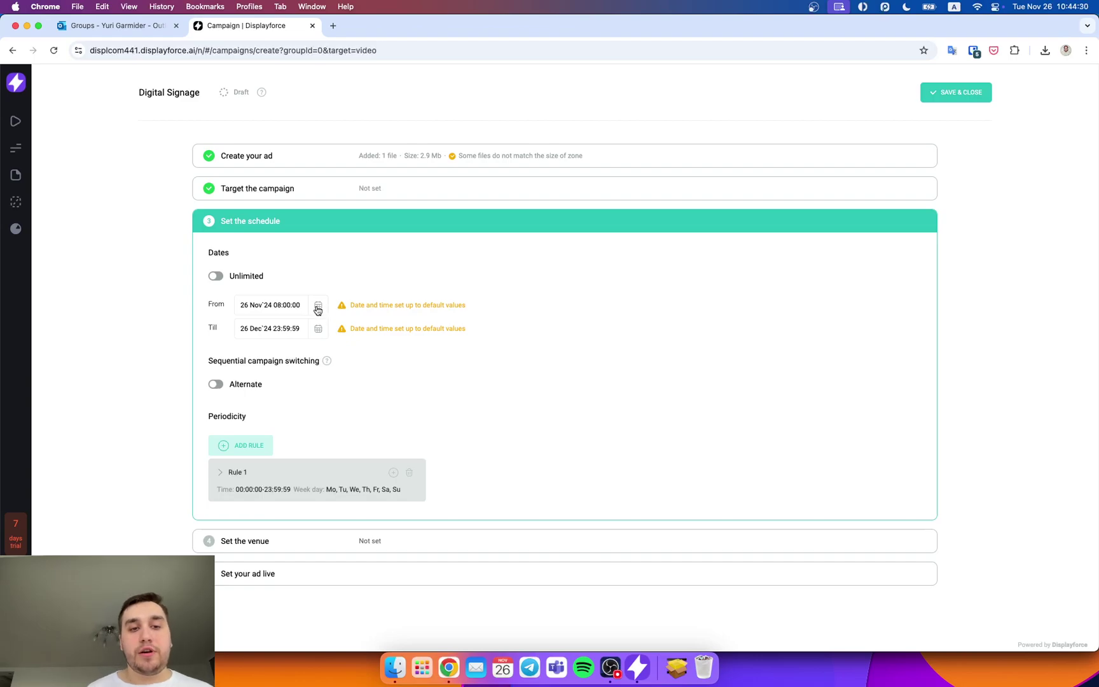
click(218, 281)
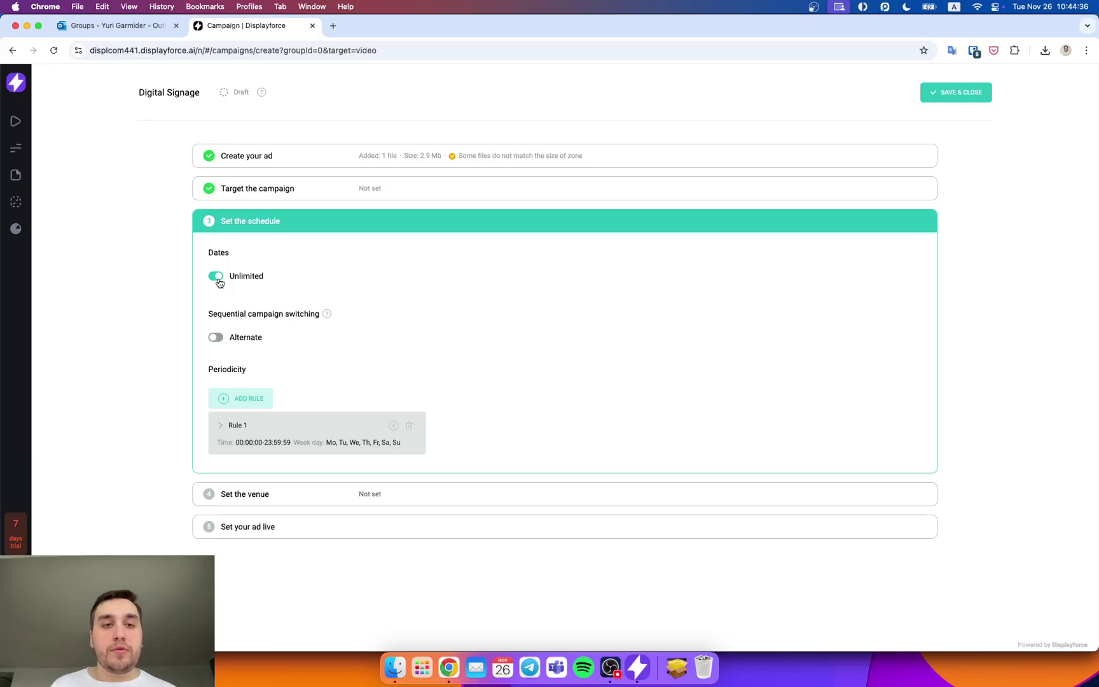
click(218, 281)
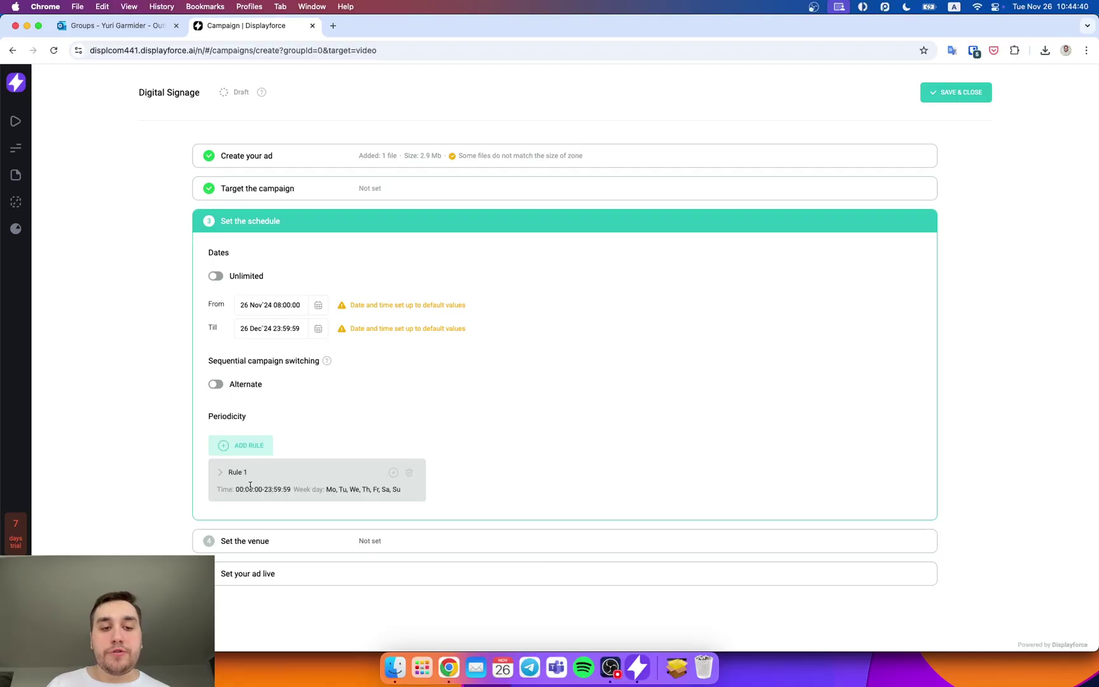
click(216, 471)
scroll(363, 443, down, 1)
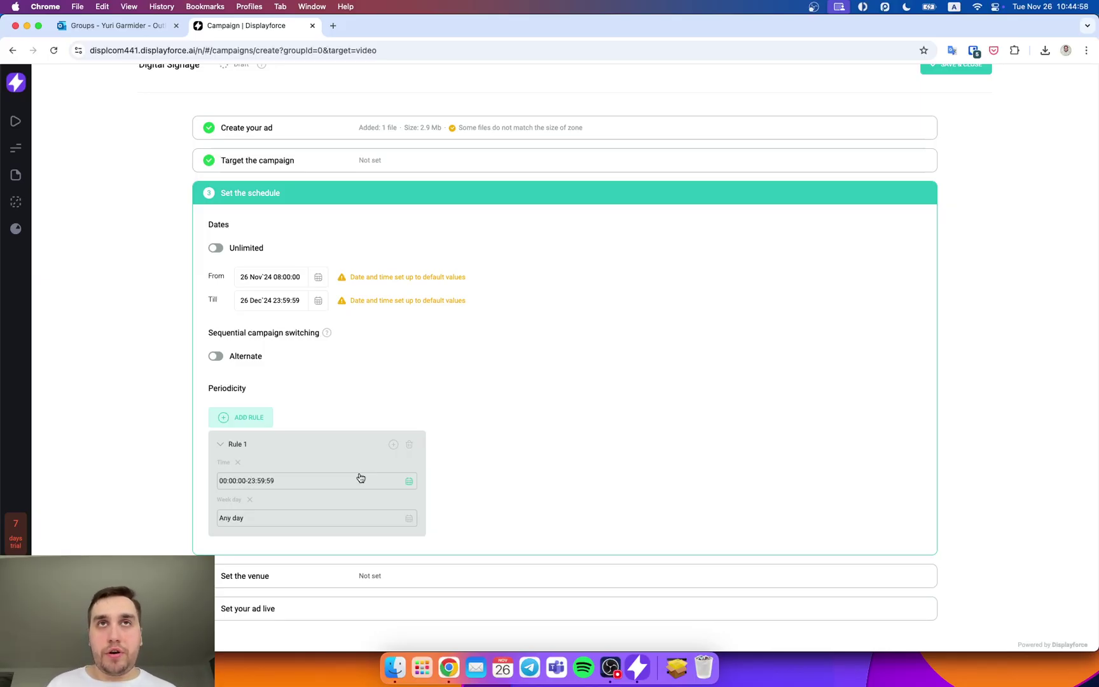
click(340, 525)
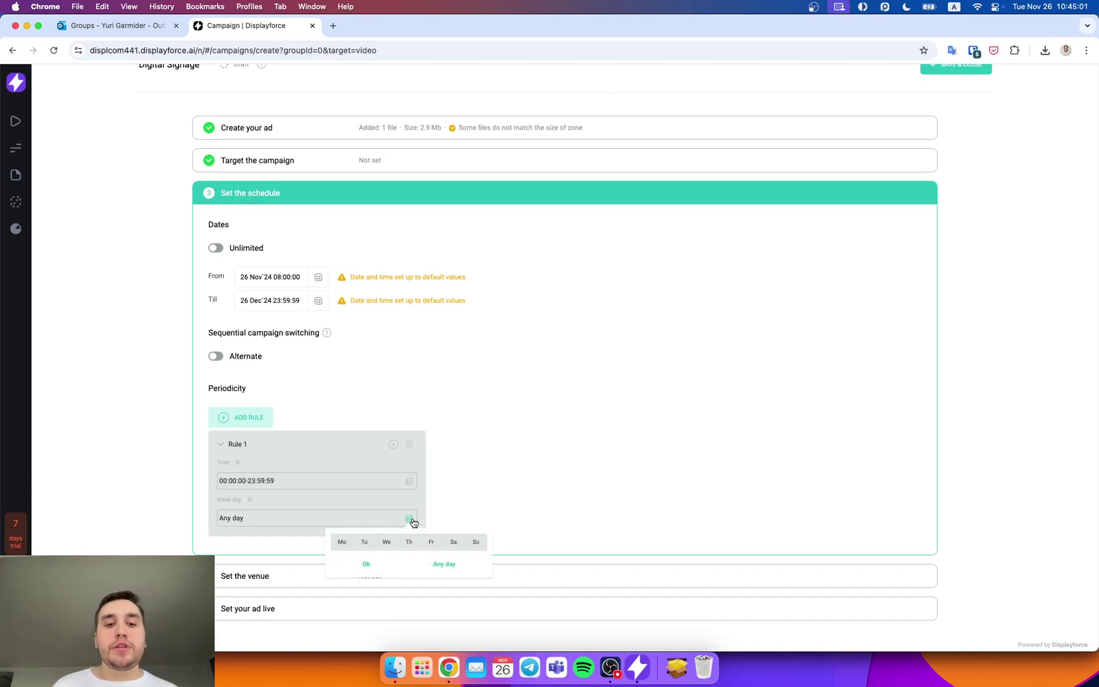
click(504, 520)
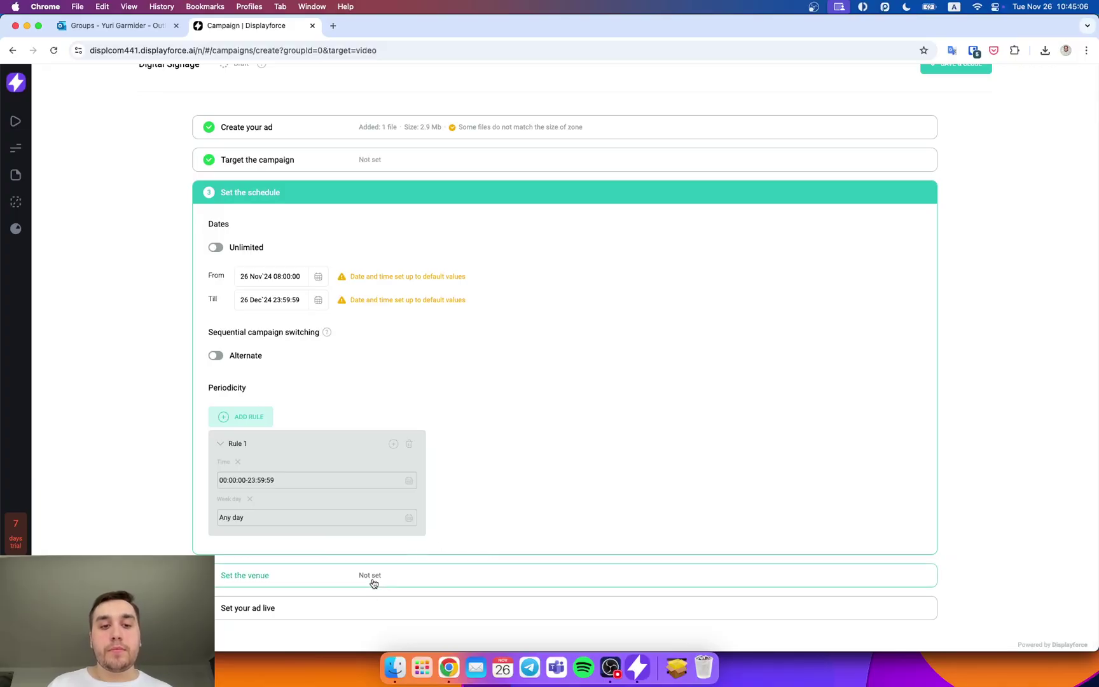
click(388, 194)
click(361, 258)
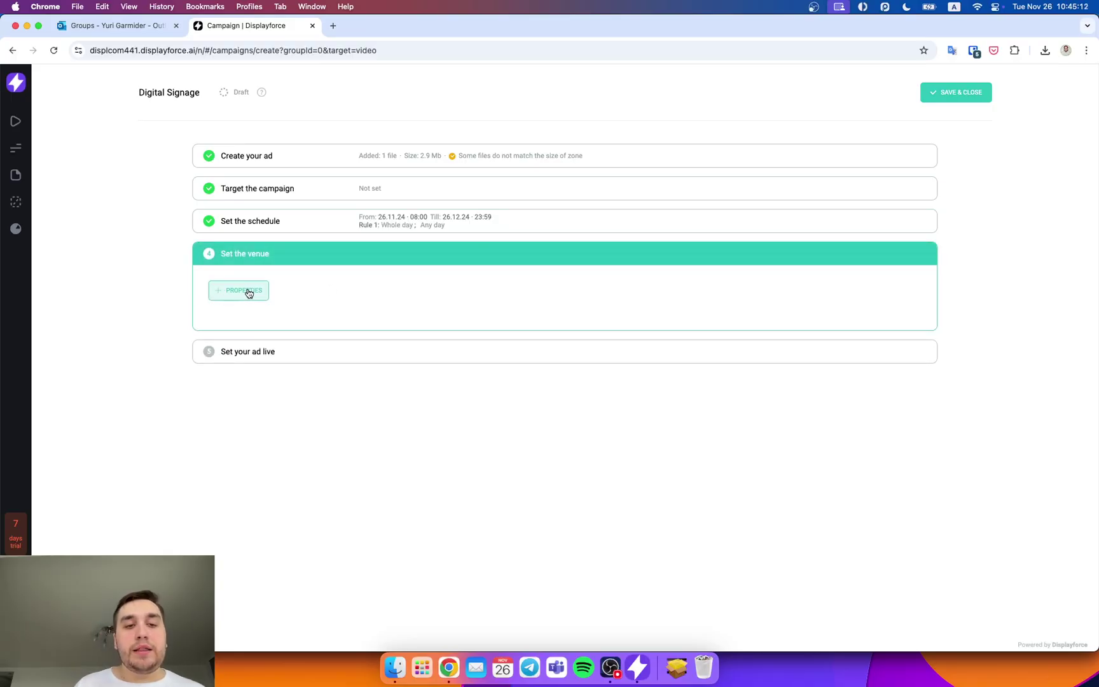
Step: Add device Test as the campaign venue and RUN it from Set your ad live
click(245, 292)
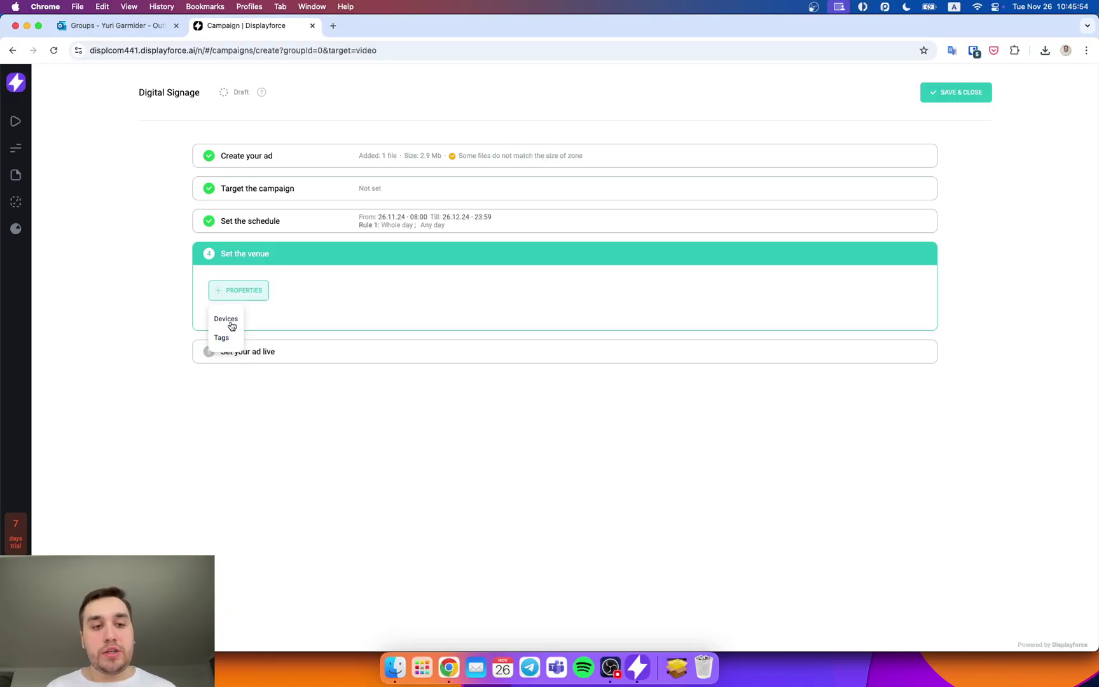
click(231, 326)
click(290, 310)
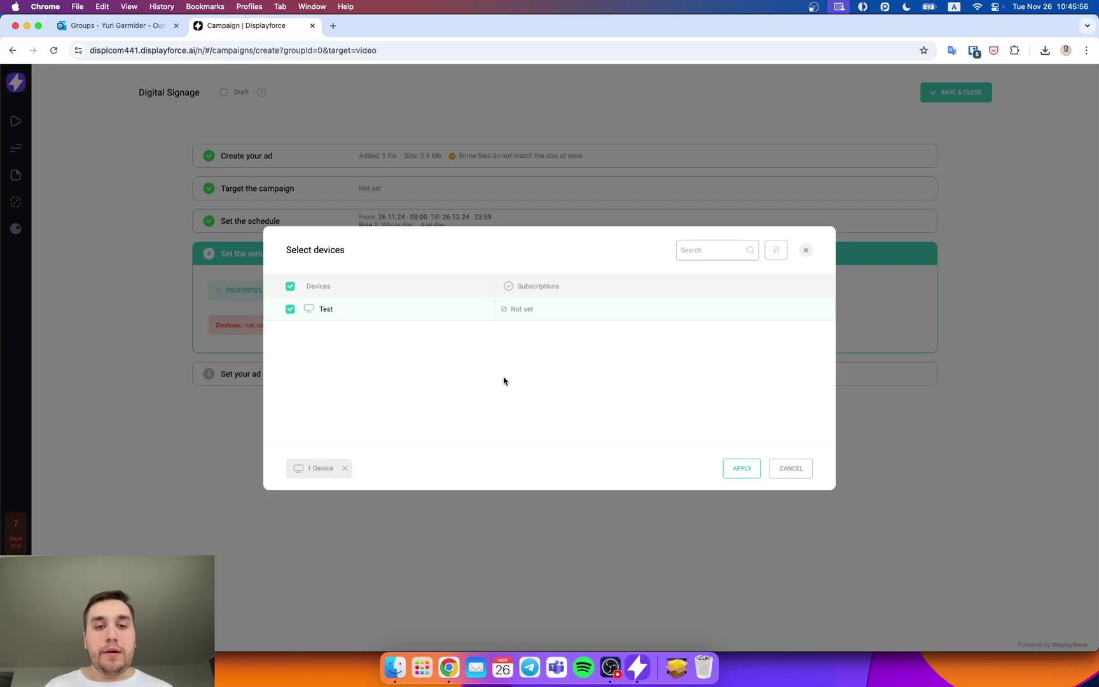
click(740, 468)
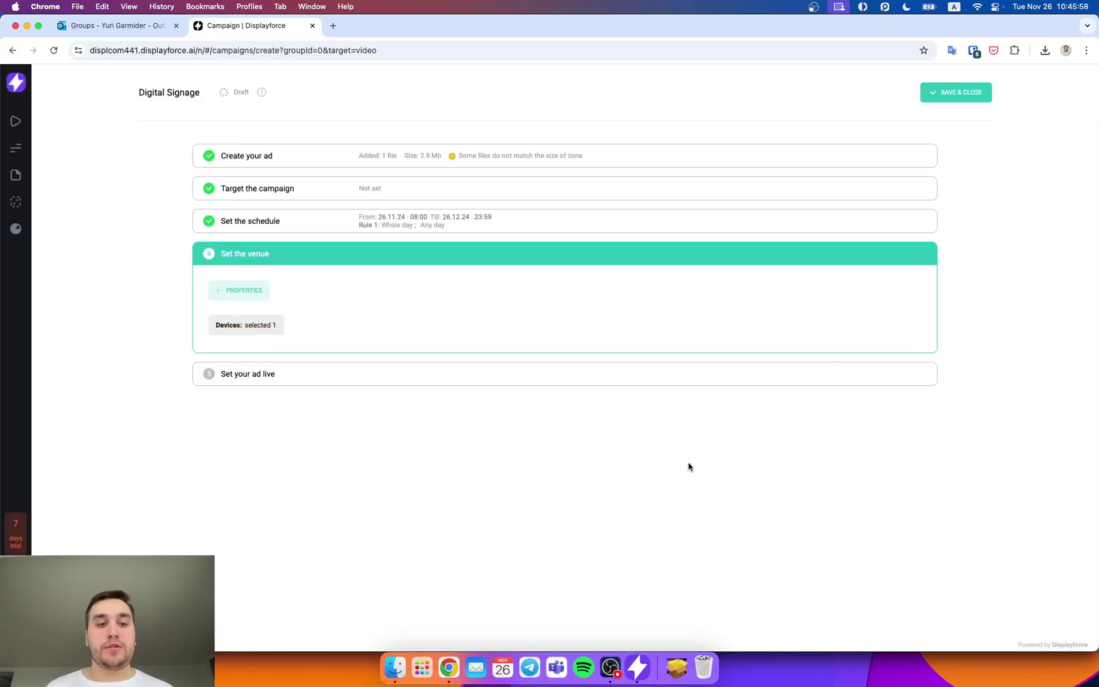
click(396, 380)
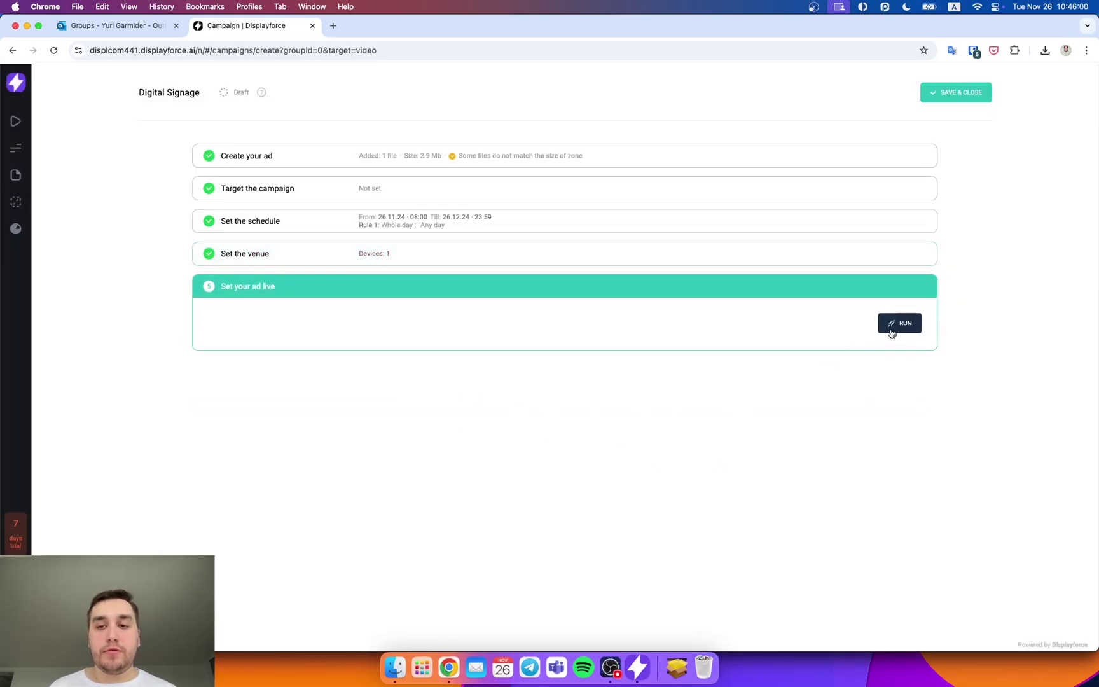
click(898, 324)
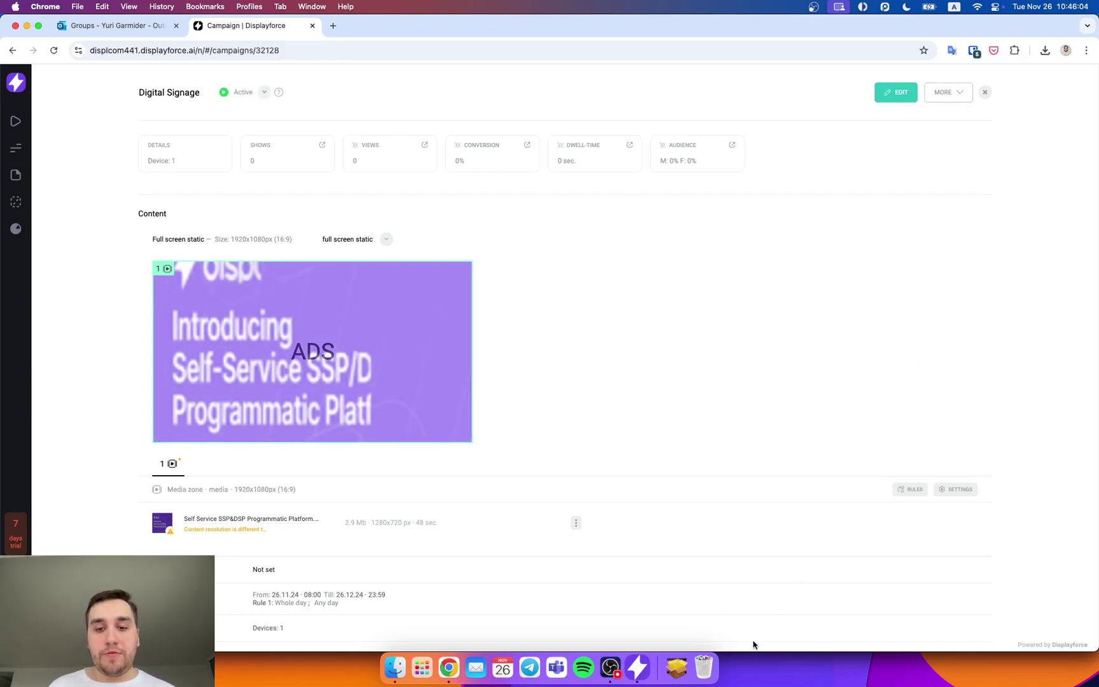
Step: Watch the ad in DISPL Player, escape from the project, untick Fullscreen, and return to Chrome
click(644, 672)
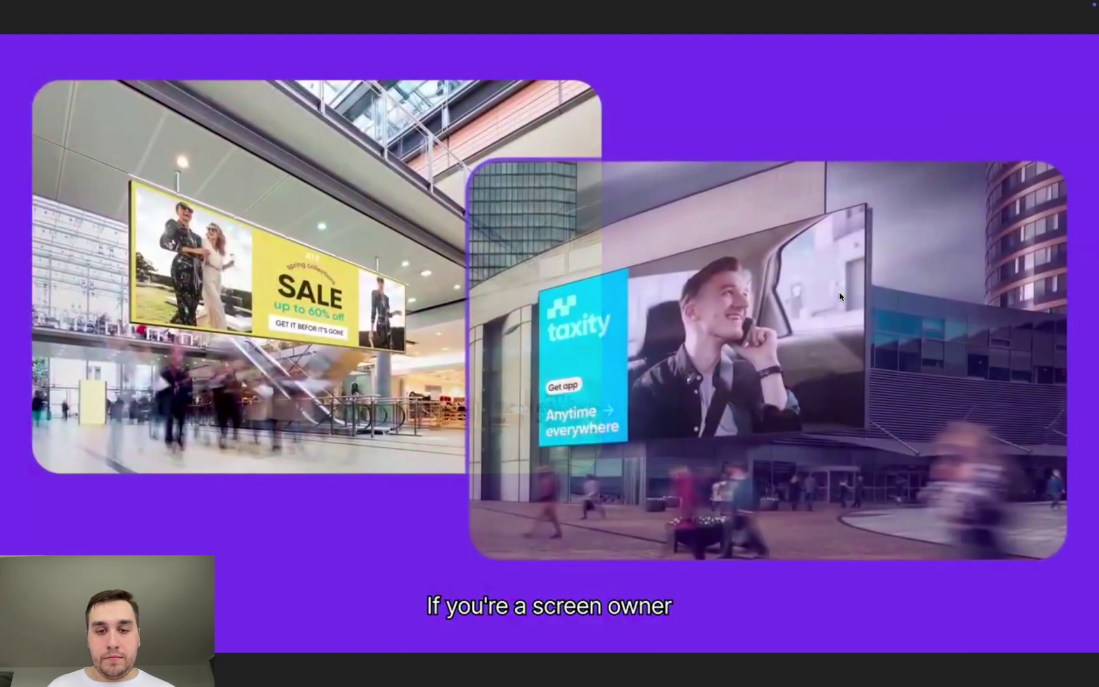
right_click(841, 293)
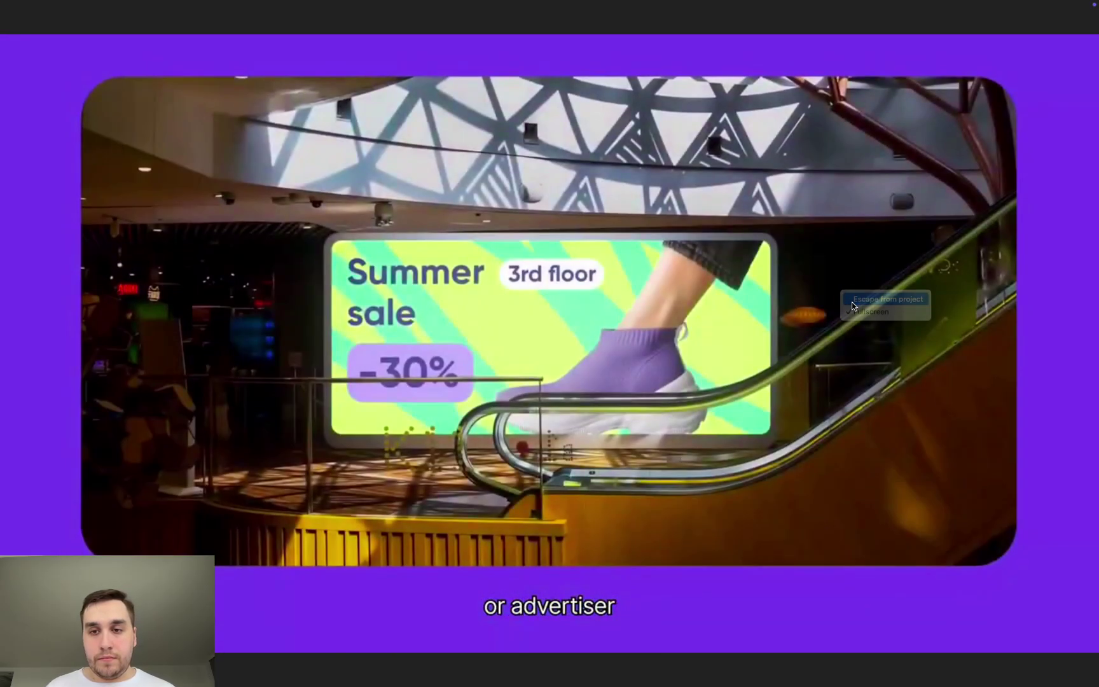
click(852, 304)
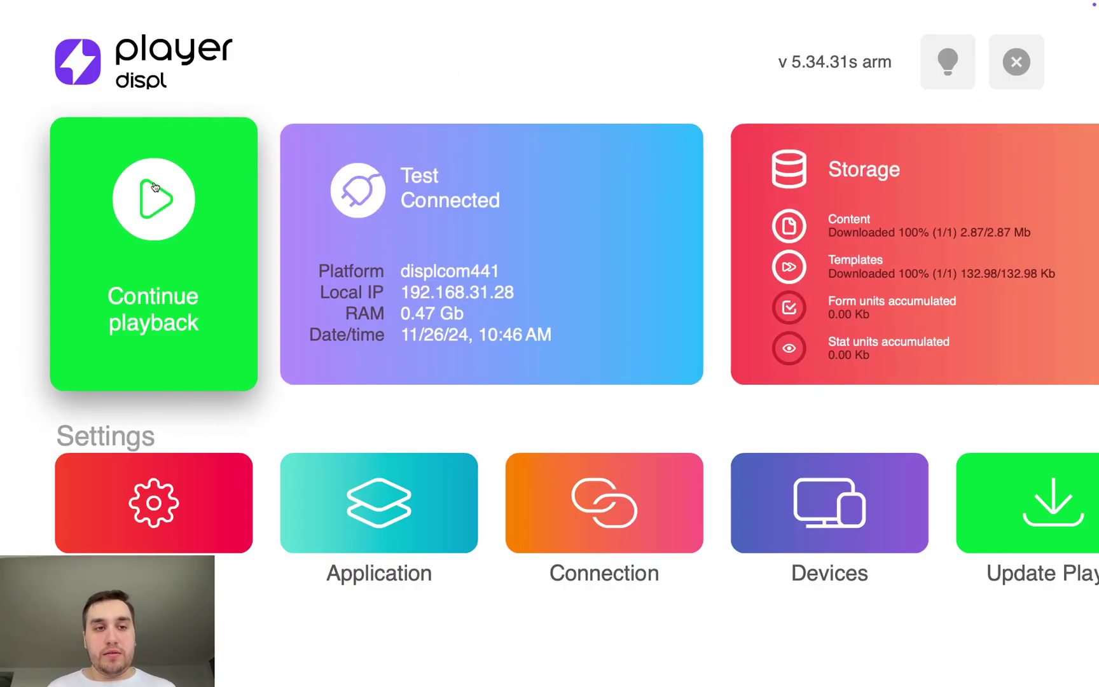
right_click(679, 79)
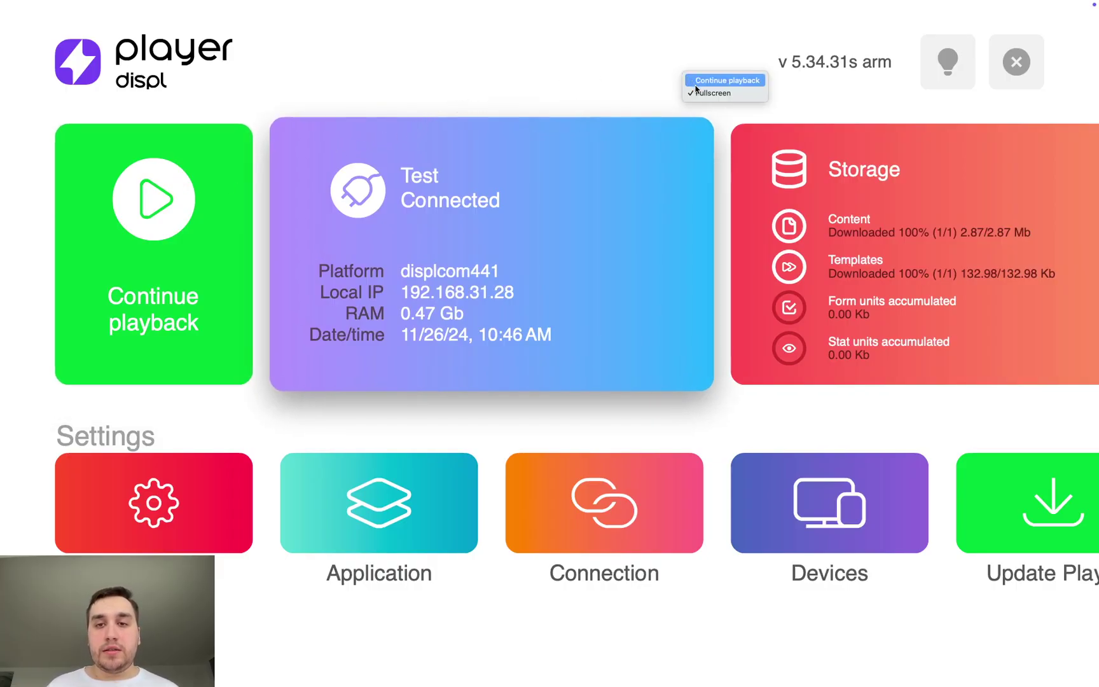
click(699, 93)
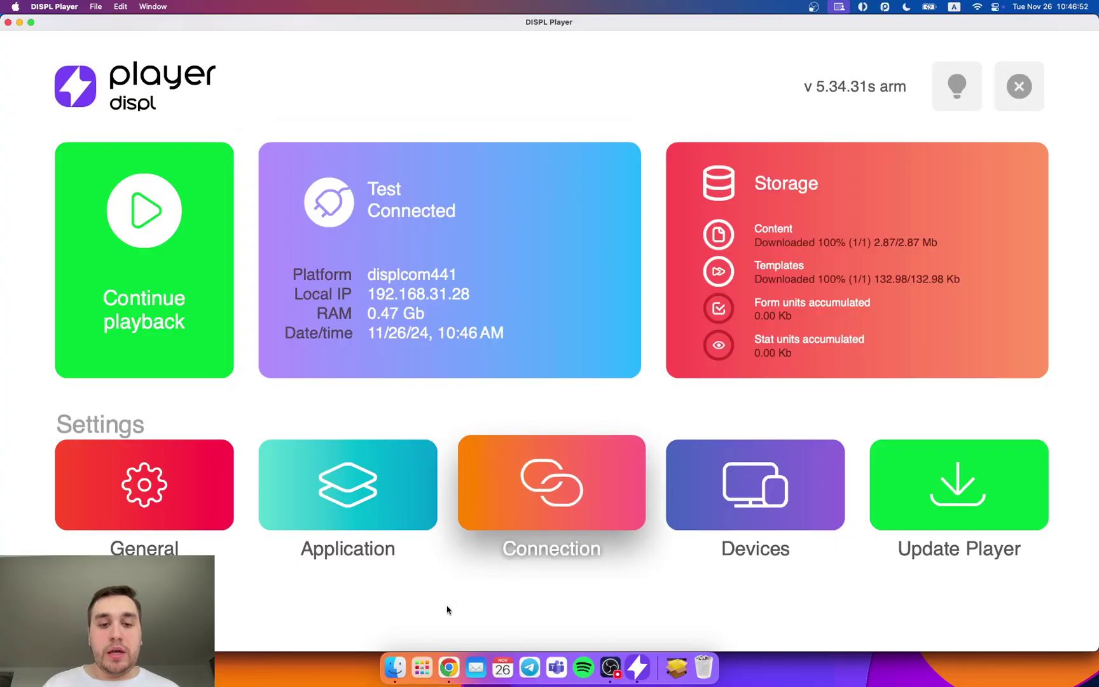
click(449, 679)
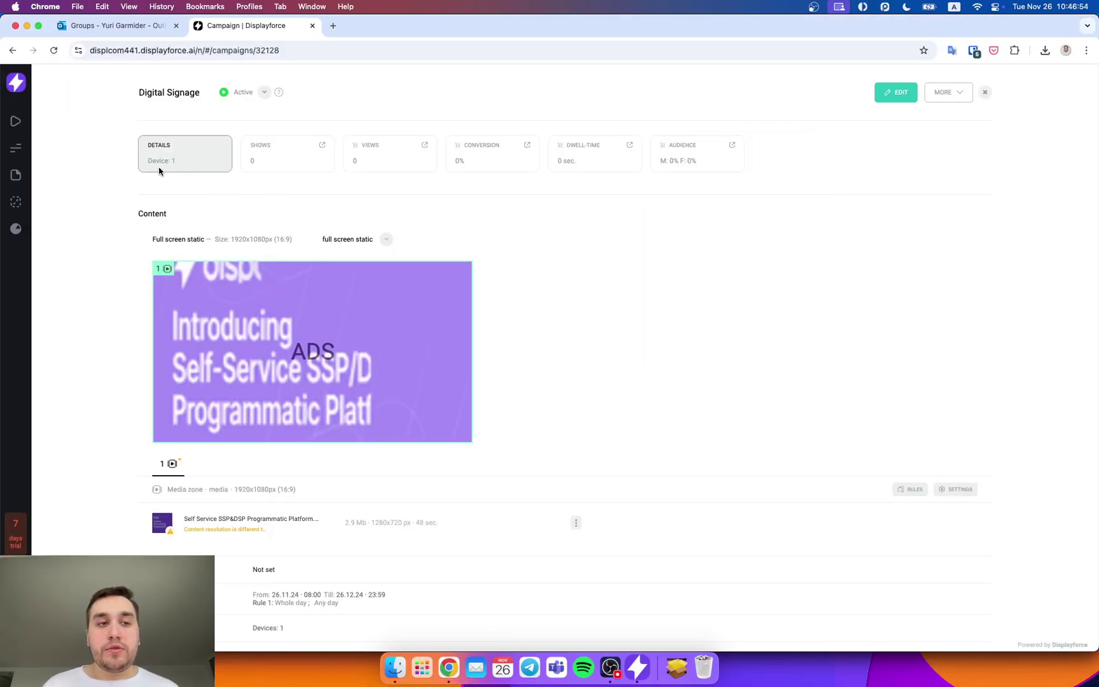
Step: Expand the dashboard's getting-started steps and view the Visitors Insights extension details
click(15, 87)
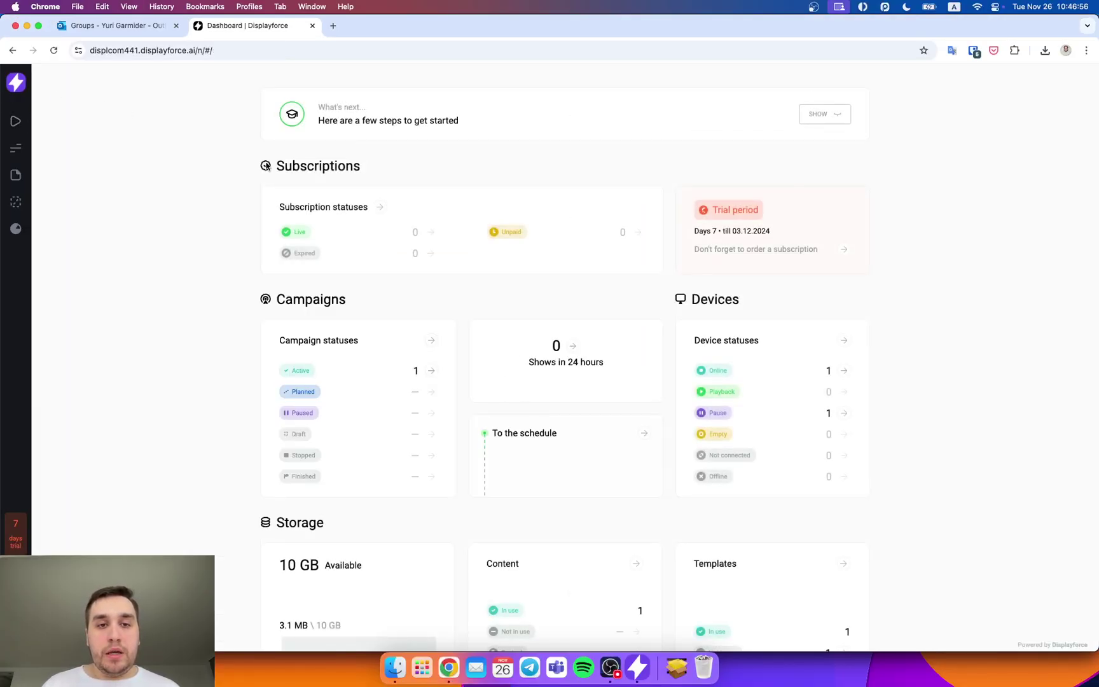
click(826, 121)
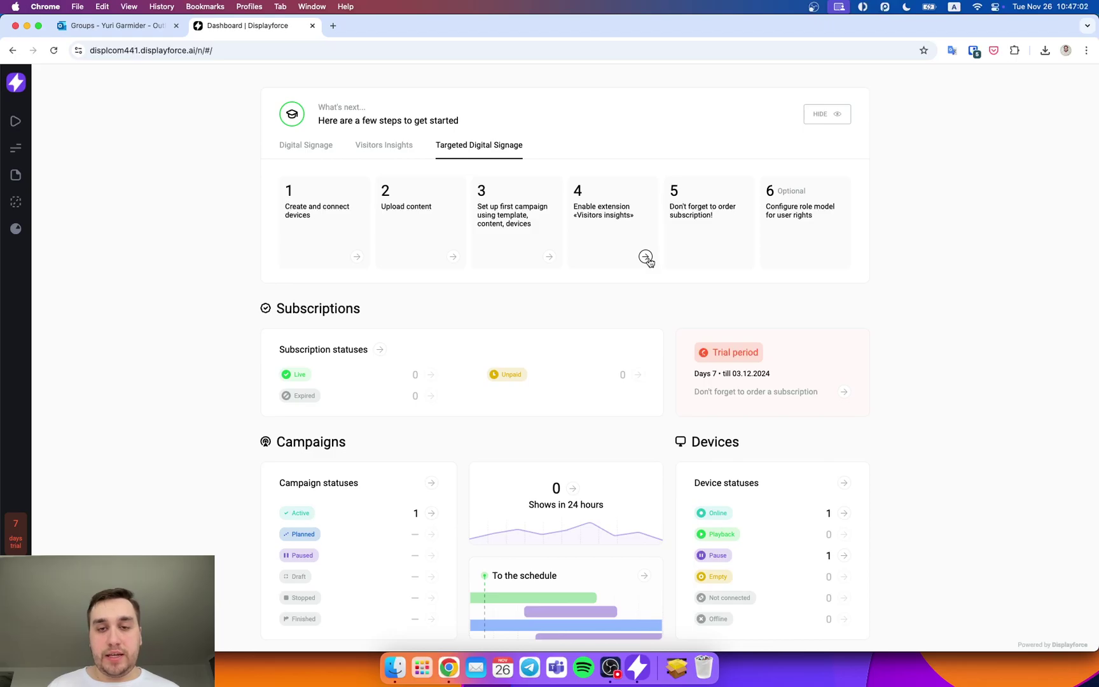
click(646, 257)
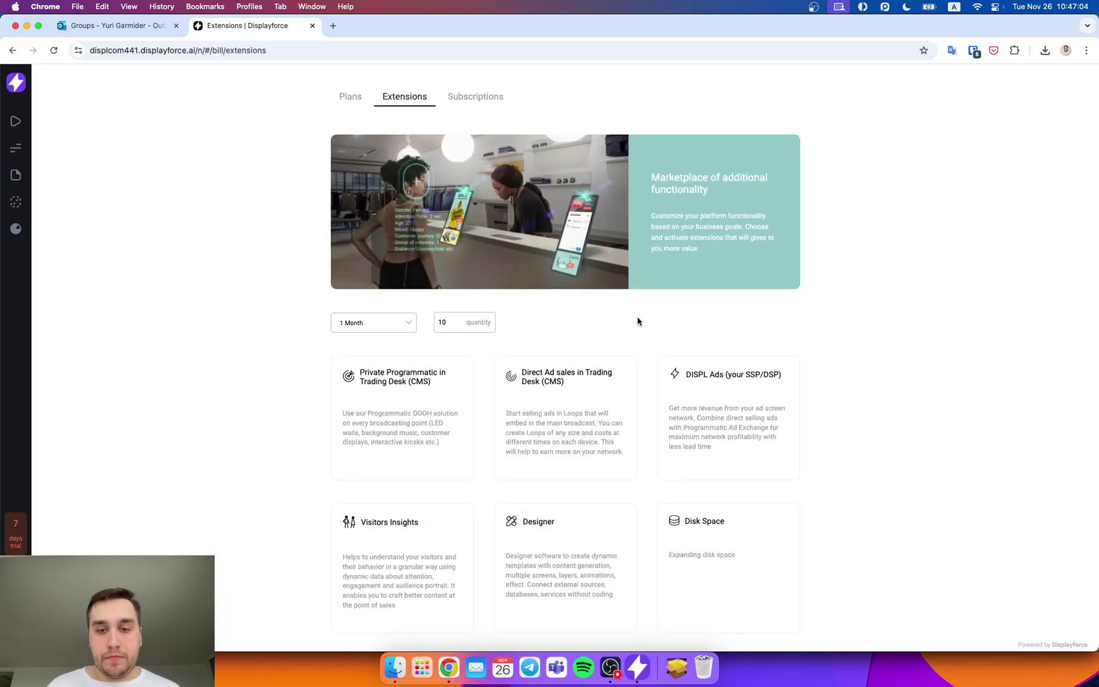
scroll(662, 329, down, 4)
click(416, 420)
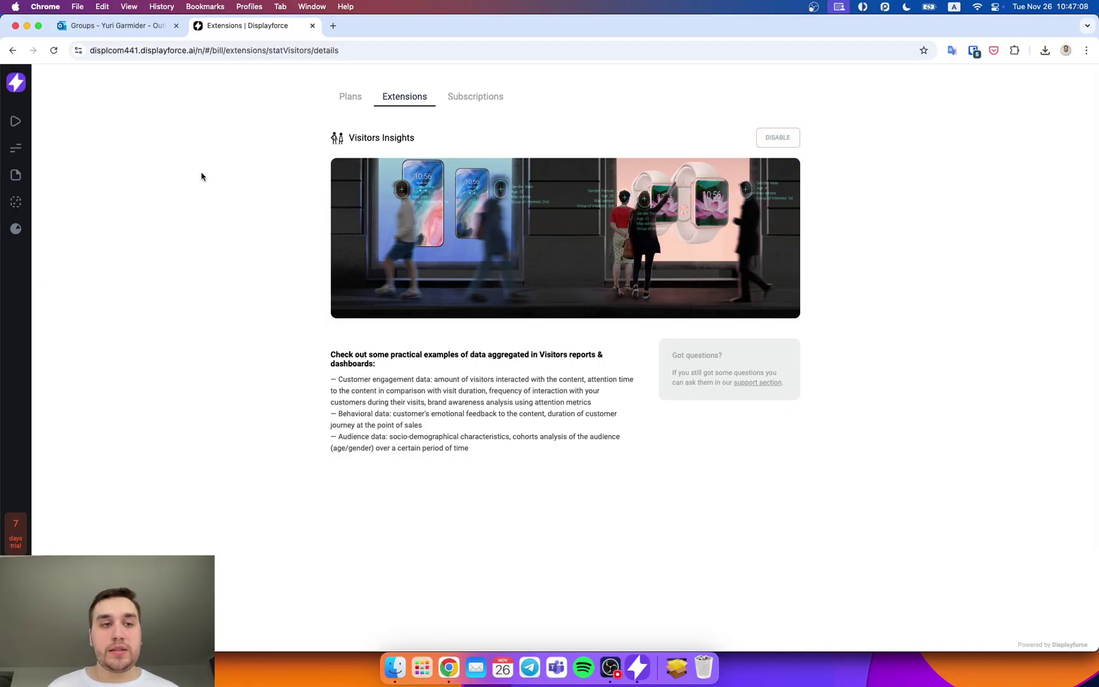
click(15, 82)
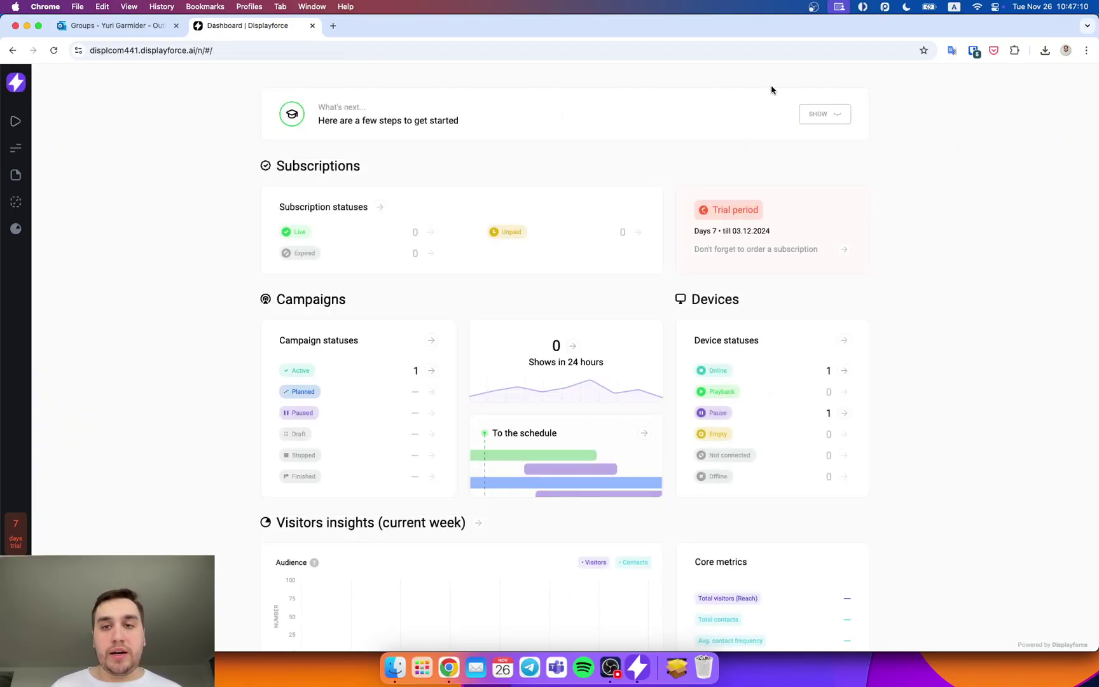
Step: Check the empty Visitors Insights statistics under Insights & data, then return to the Dashboard
click(824, 114)
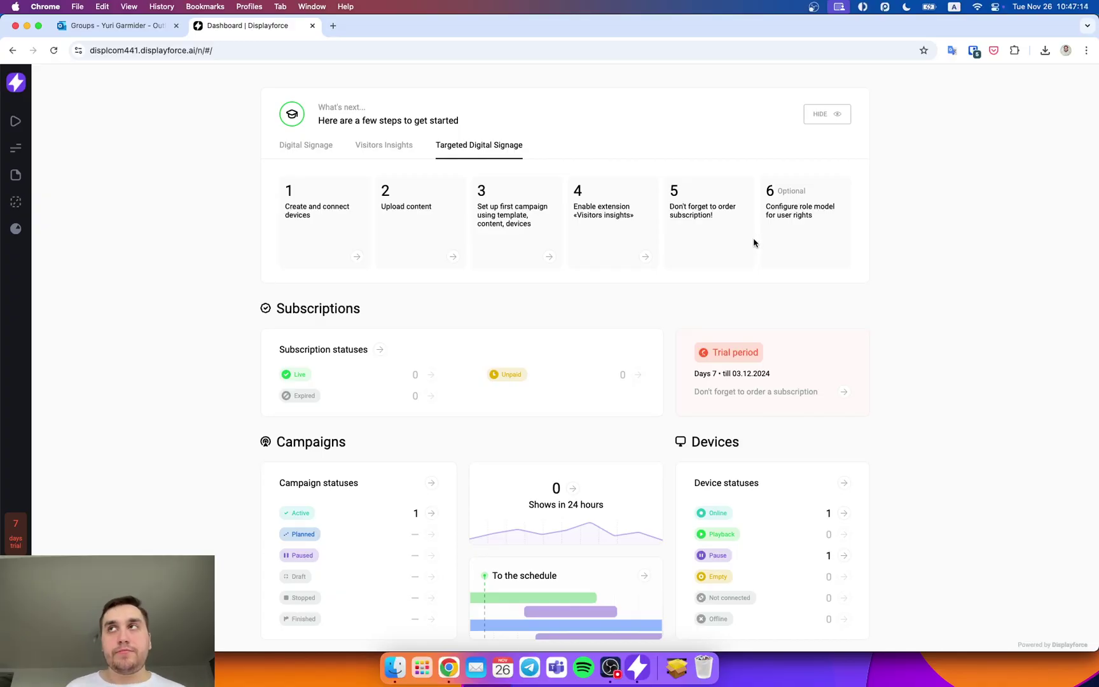
click(16, 228)
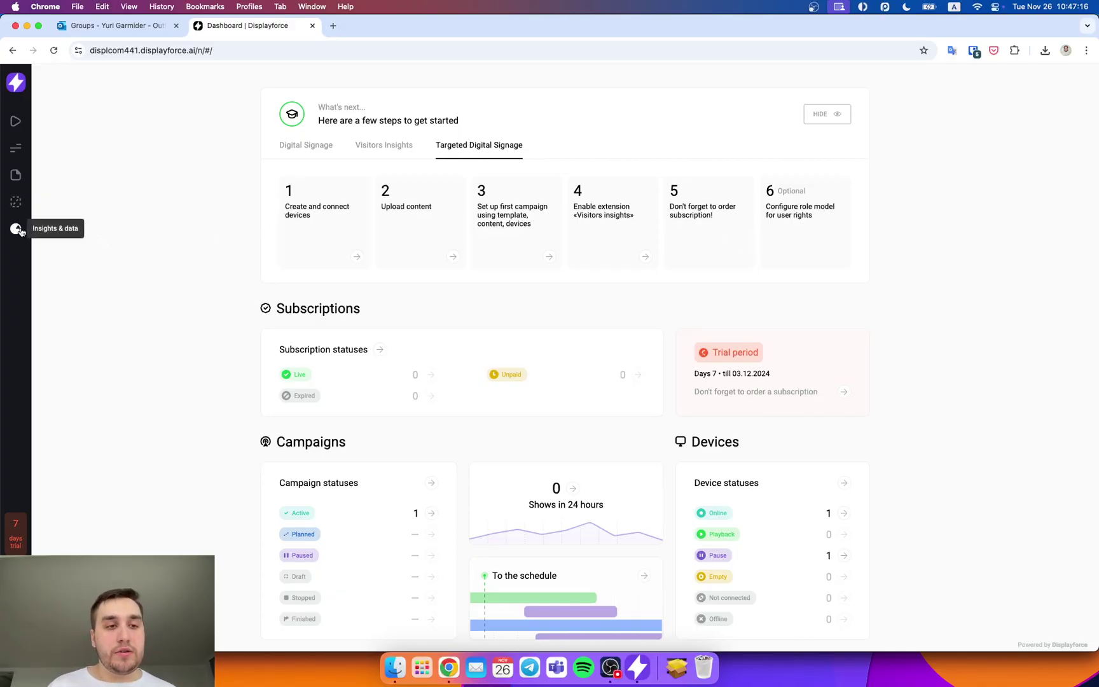
click(356, 254)
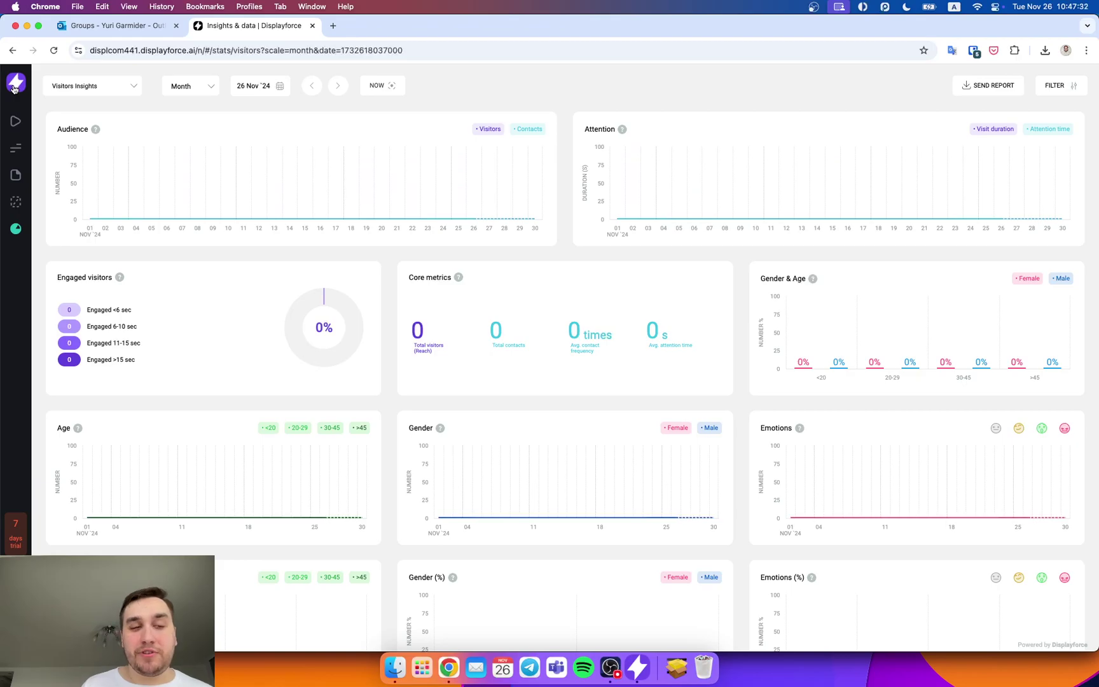
click(19, 89)
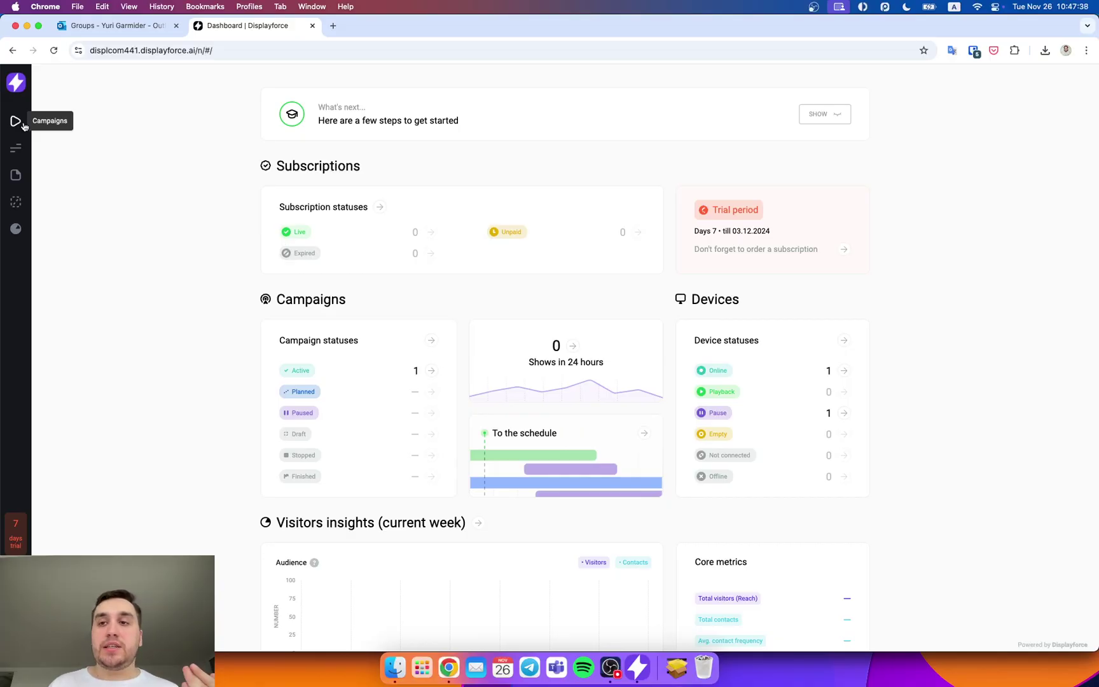
Step: Create a new campaign and apply the In-store brand zone analytics template as its ad
click(21, 124)
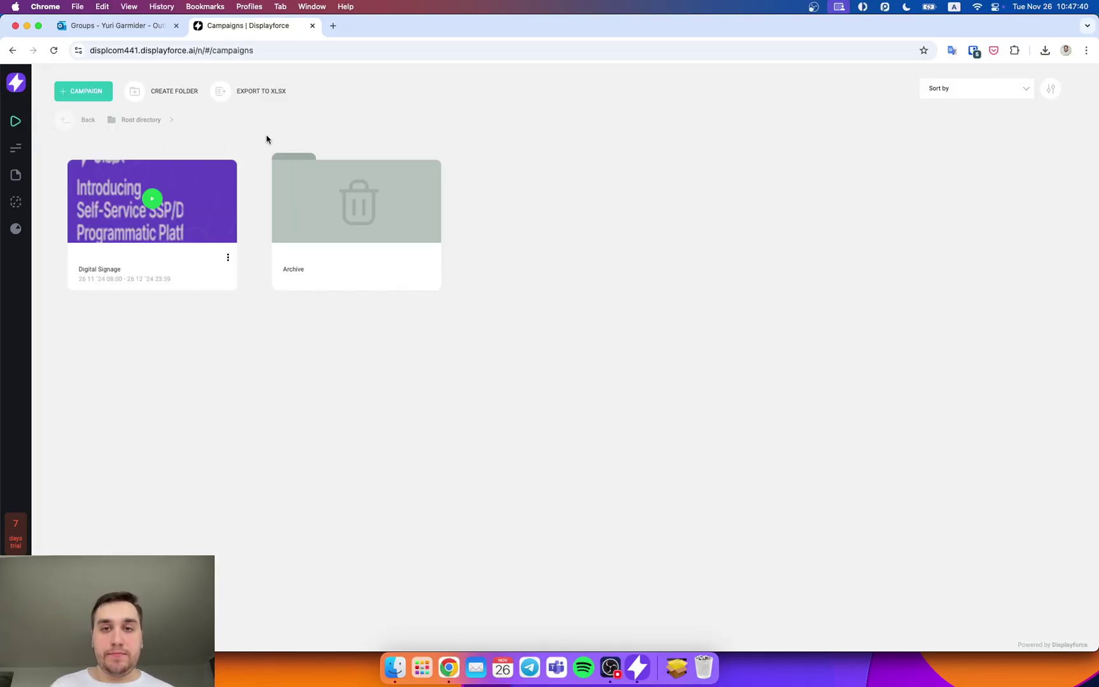
click(85, 96)
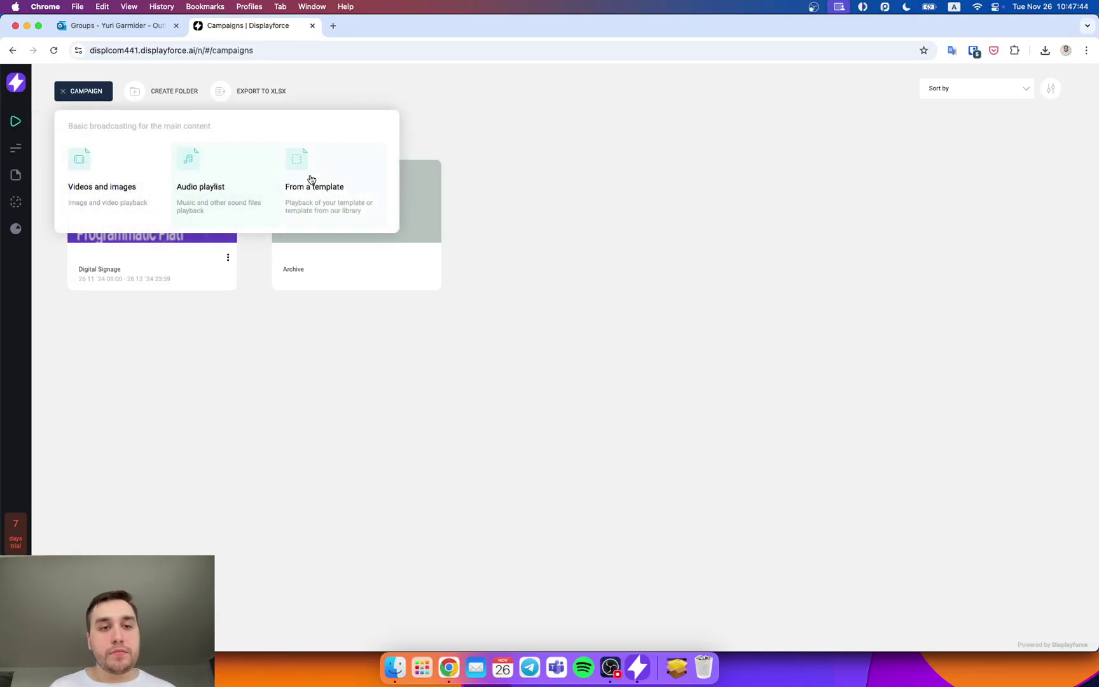
click(353, 182)
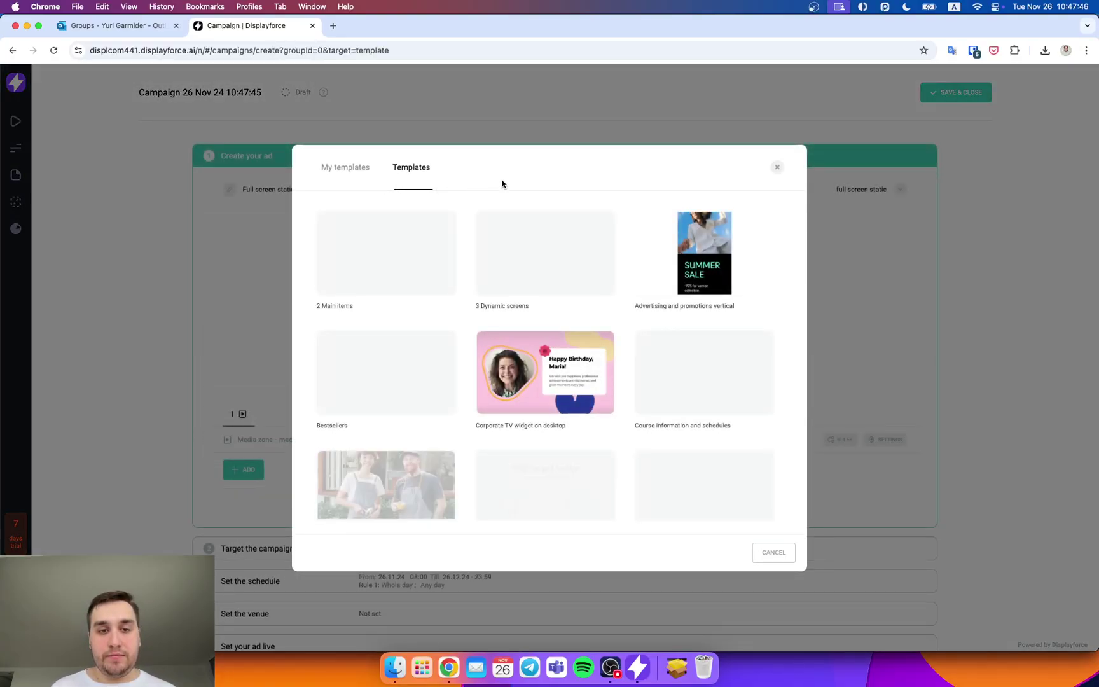
scroll(522, 336, down, 6)
scroll(525, 335, down, 6)
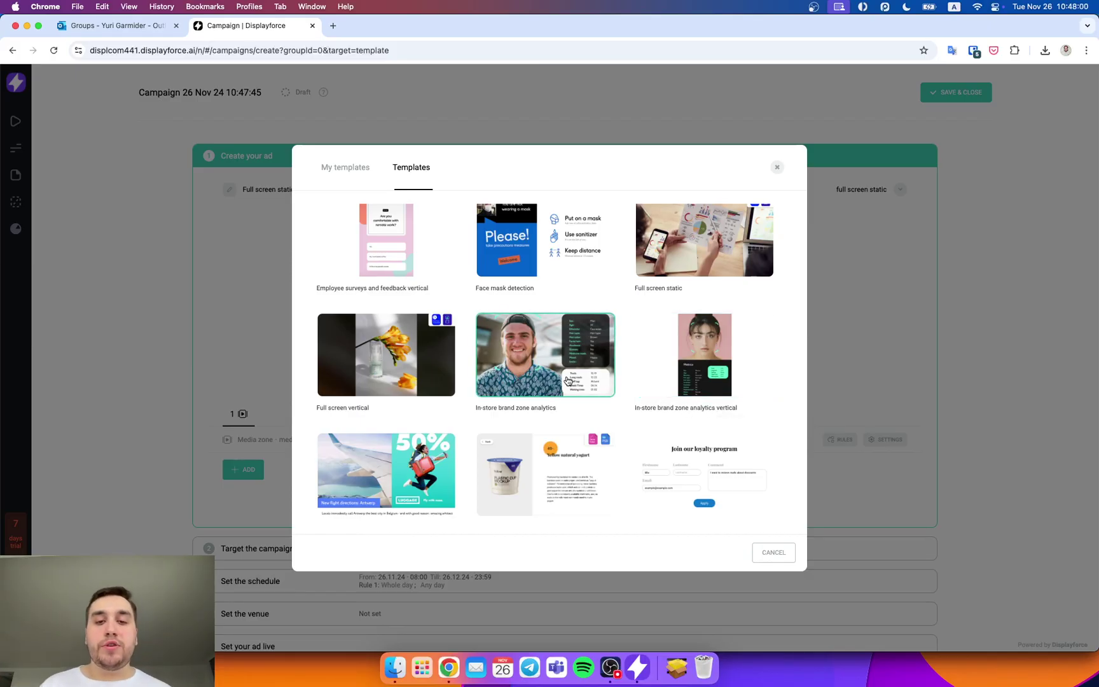
click(547, 369)
click(734, 550)
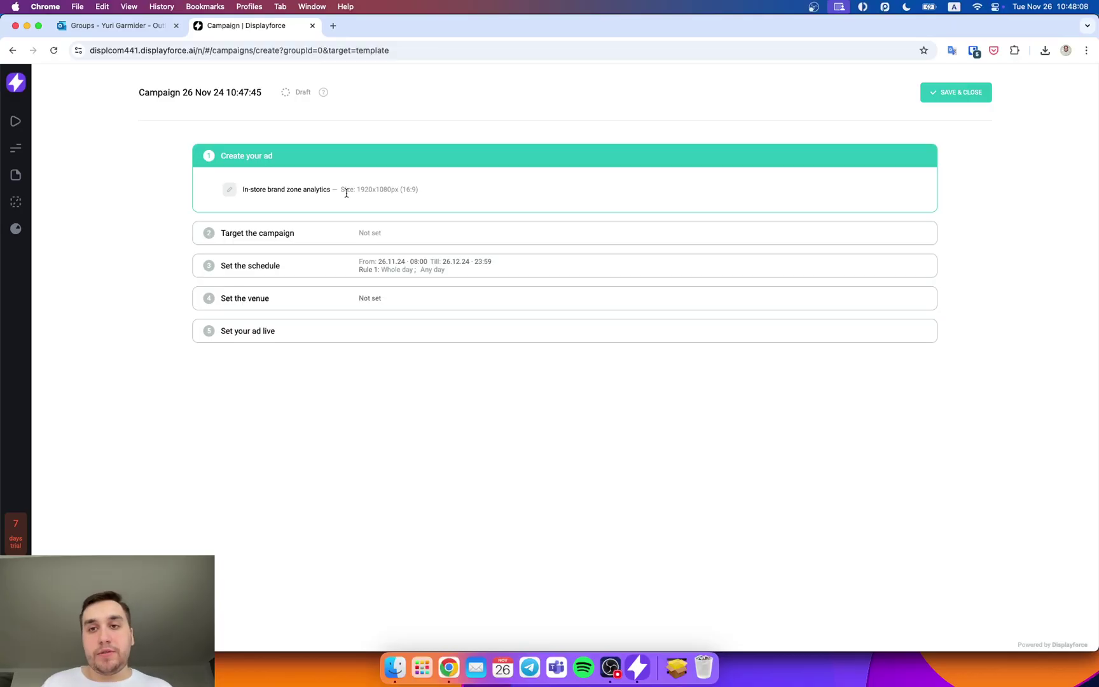
Step: Name the campaign 'Visitor Insights' and target it at the device Test
triple_click(214, 92)
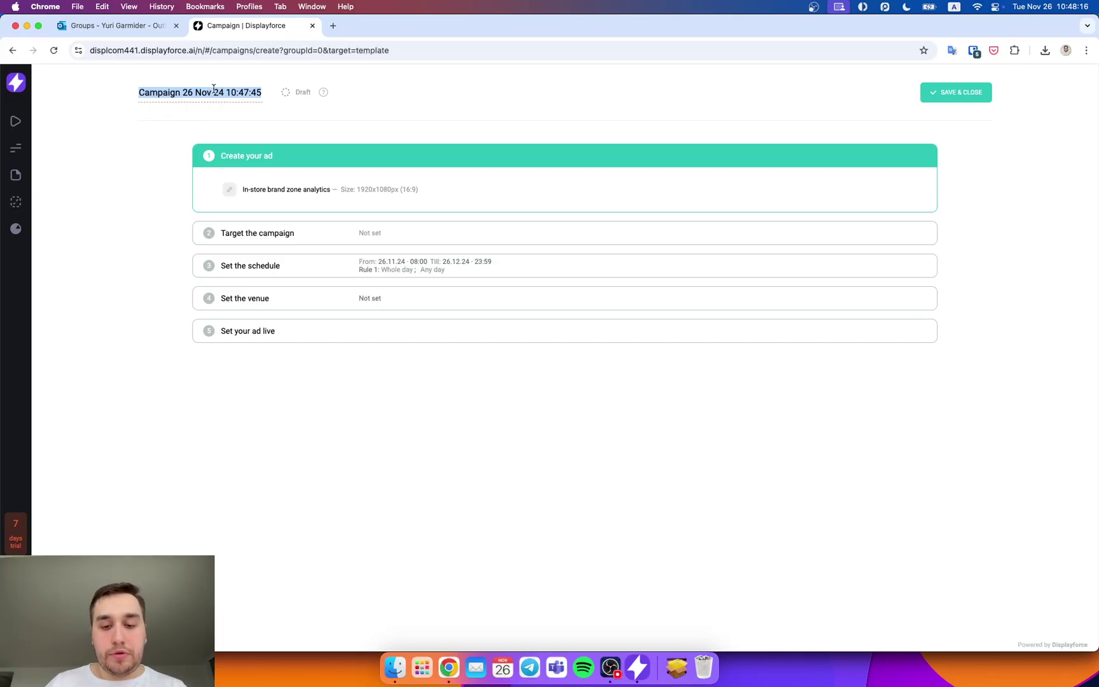
text(Vi)
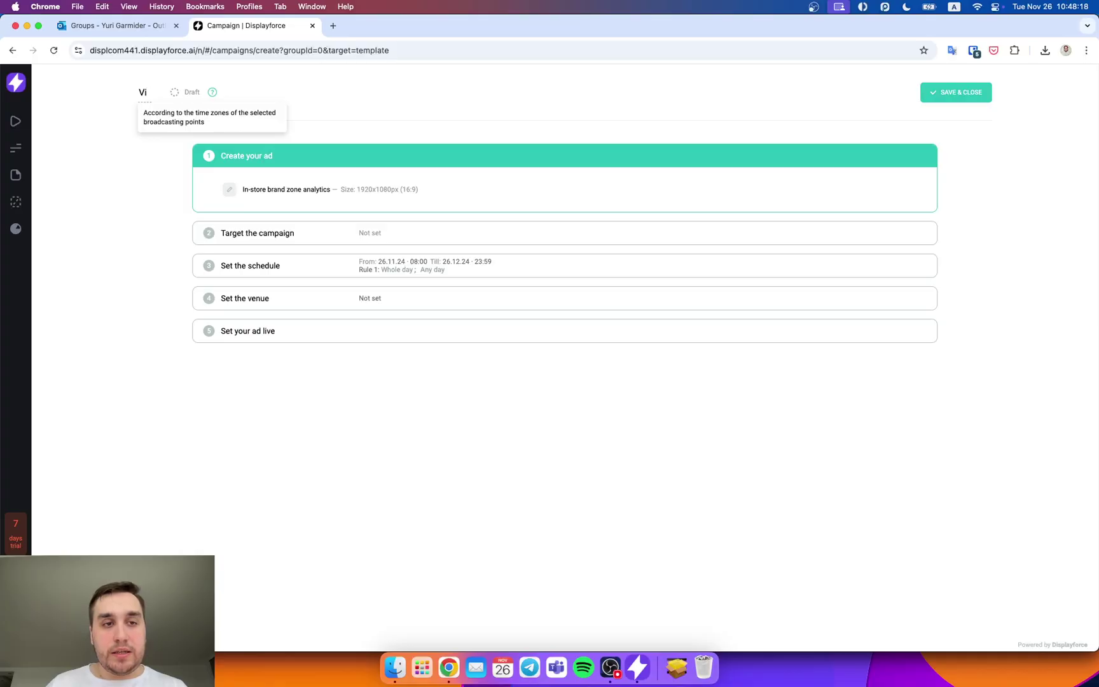
text(sitor Insights)
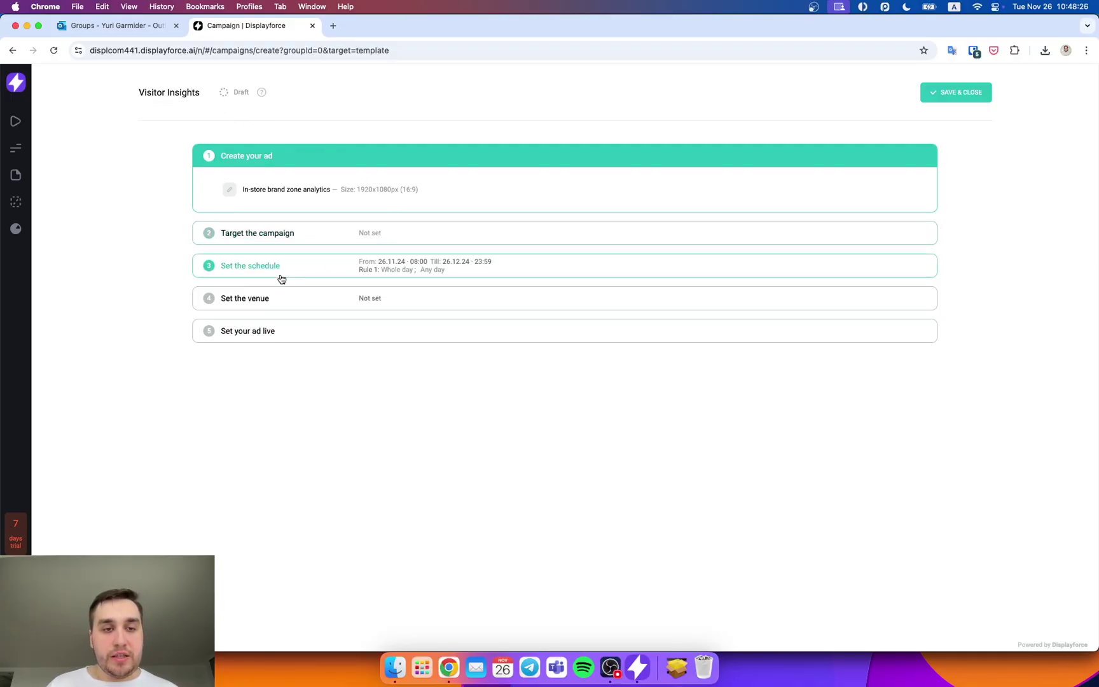
click(279, 298)
click(256, 291)
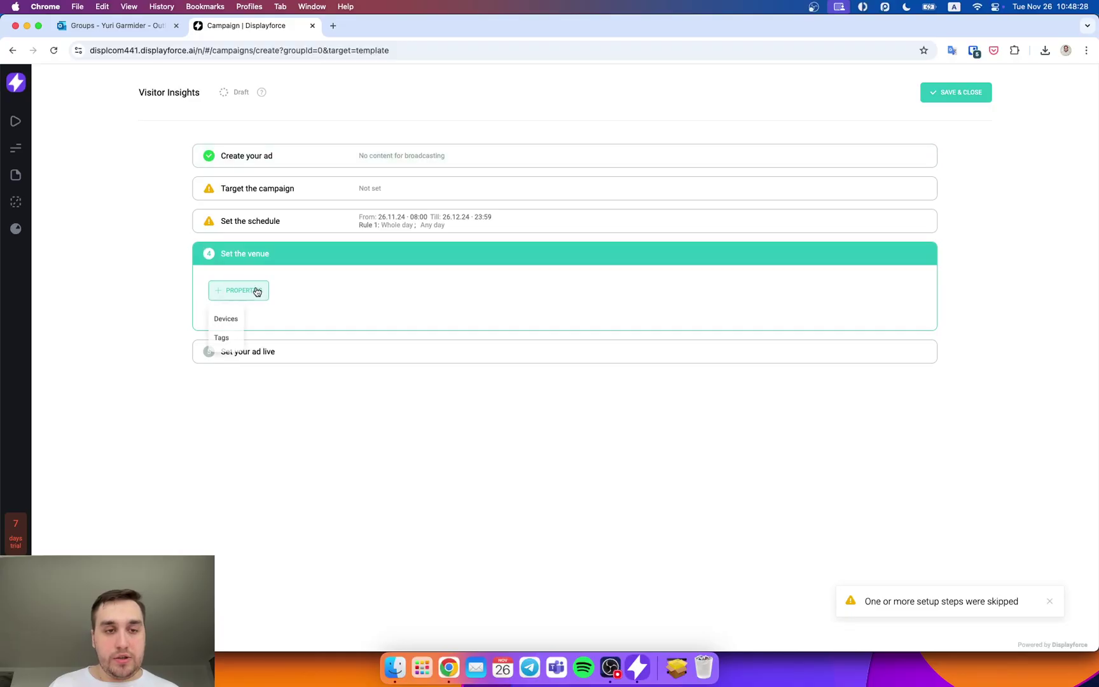
click(229, 318)
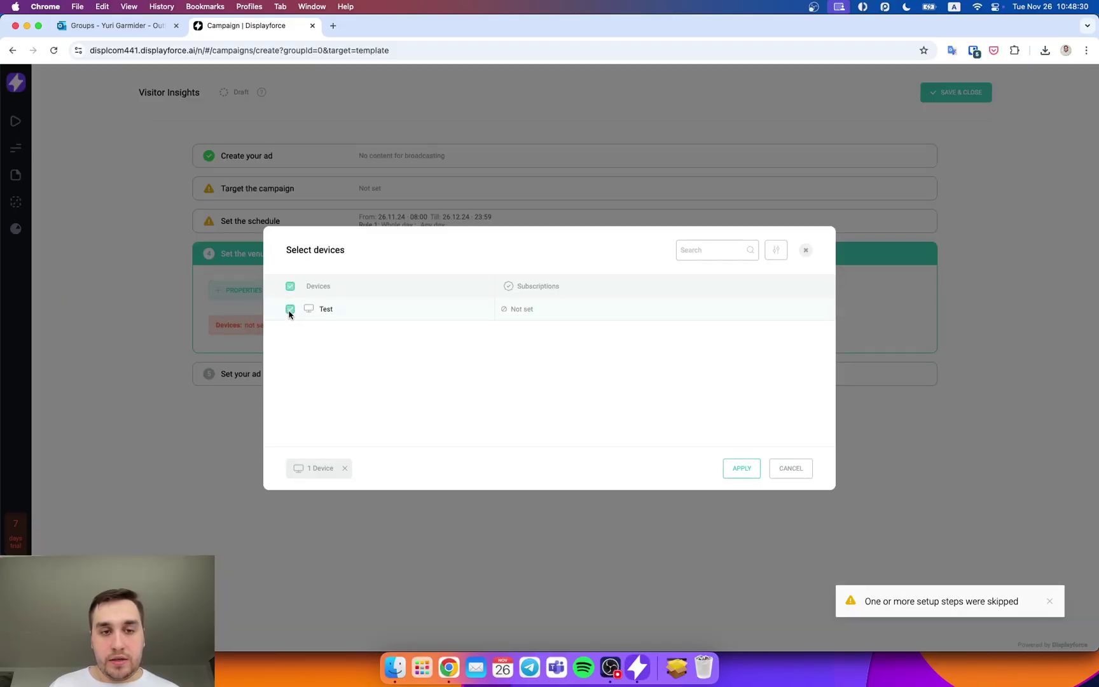
click(742, 468)
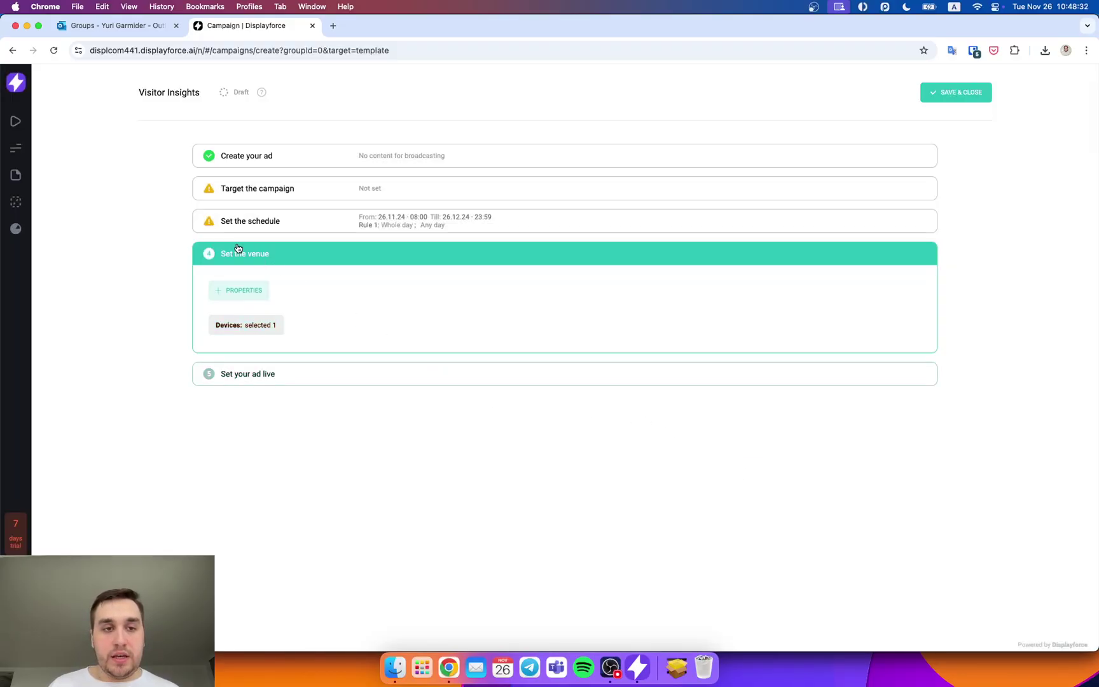
Step: Accept the default schedule and run the campaign live
click(211, 226)
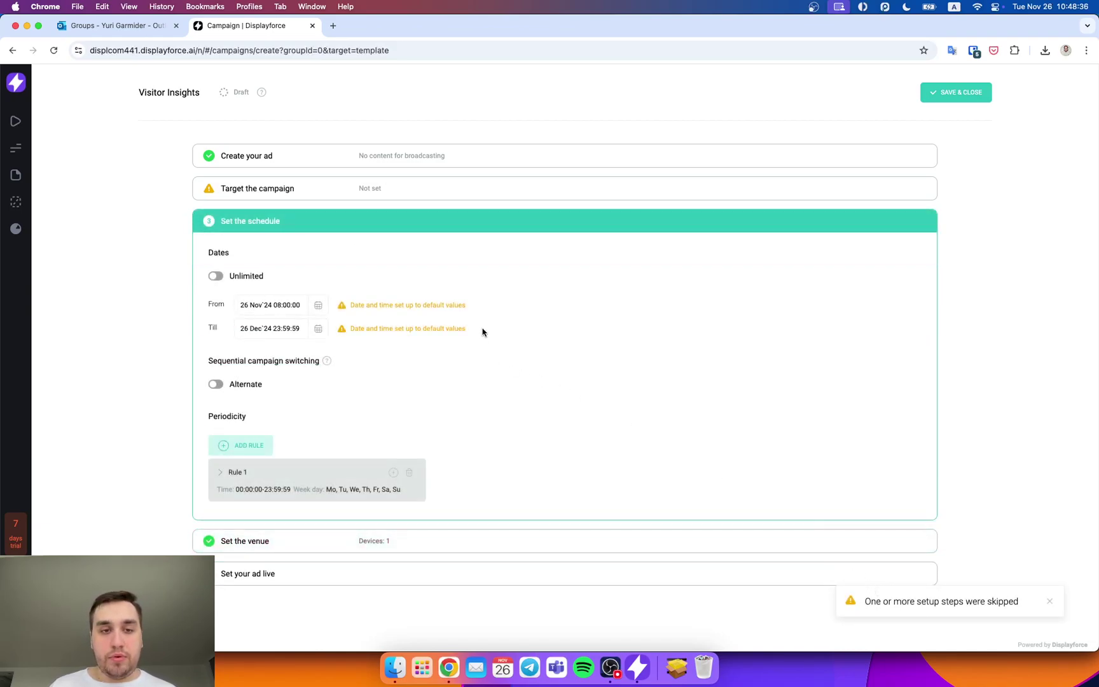
click(611, 216)
click(459, 292)
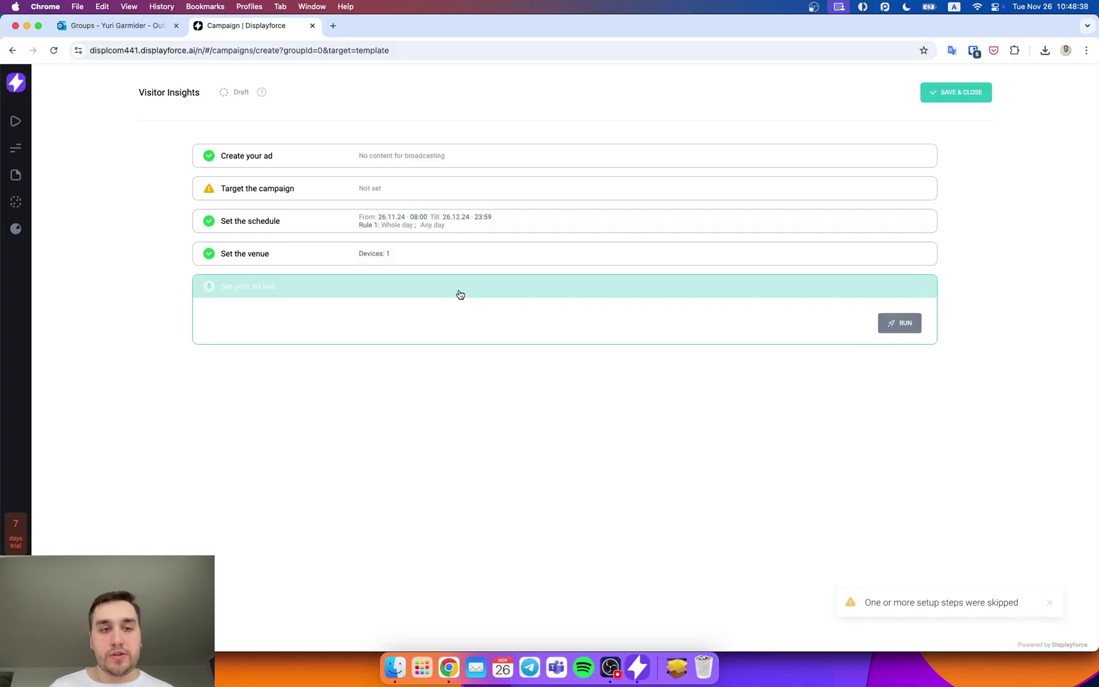
click(900, 325)
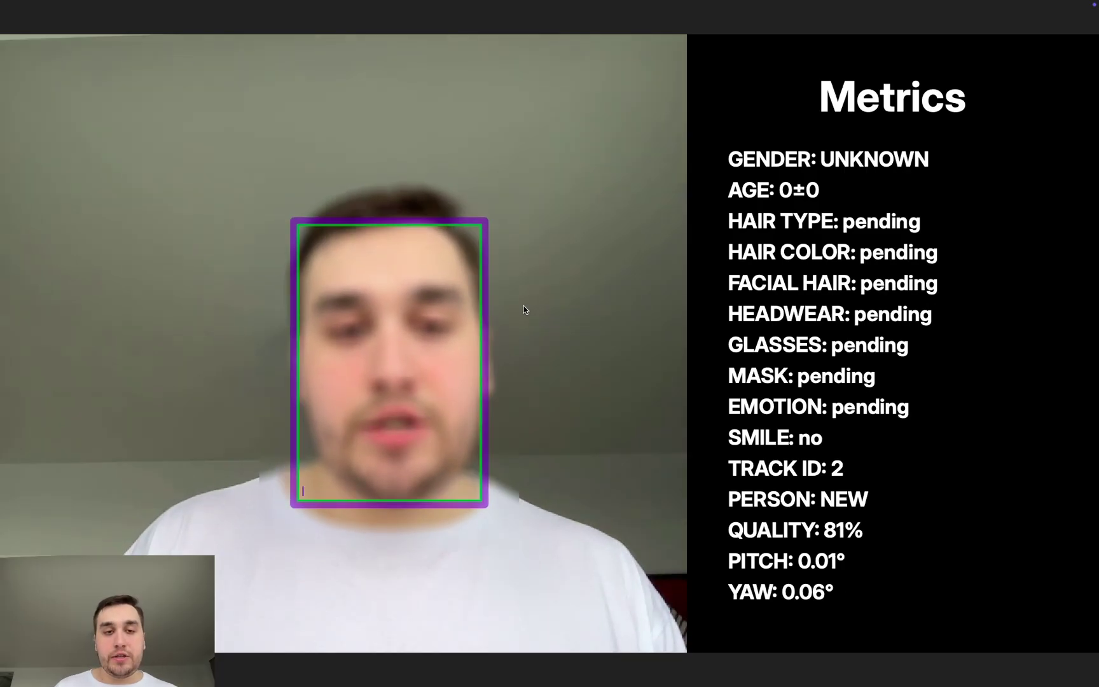
Step: Escape from the running face-metrics project back to the player home screen
right_click(524, 310)
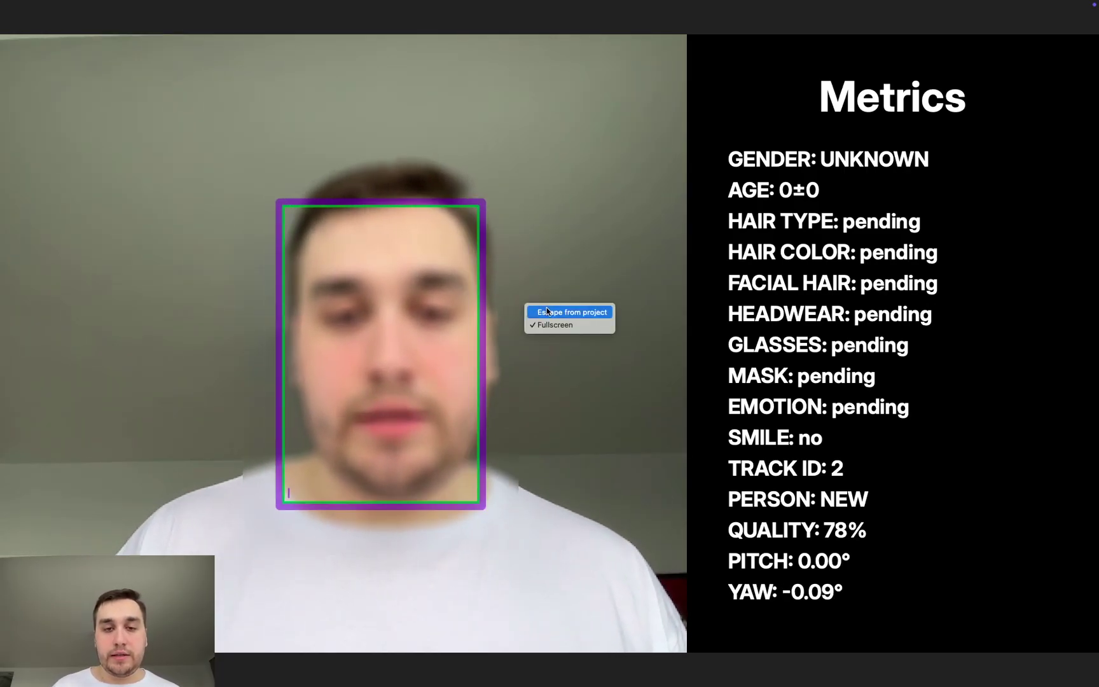
click(585, 312)
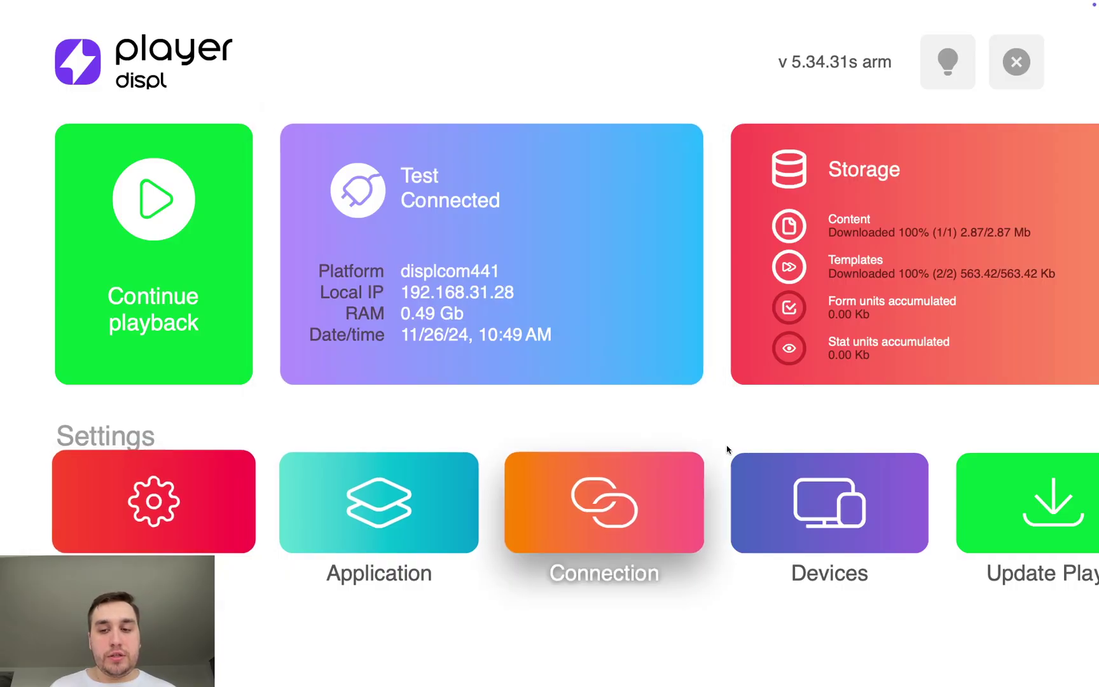
Step: In Devices > Camera, cycle the camera rotation through 90°, 180° and 270° back to 0°
click(769, 467)
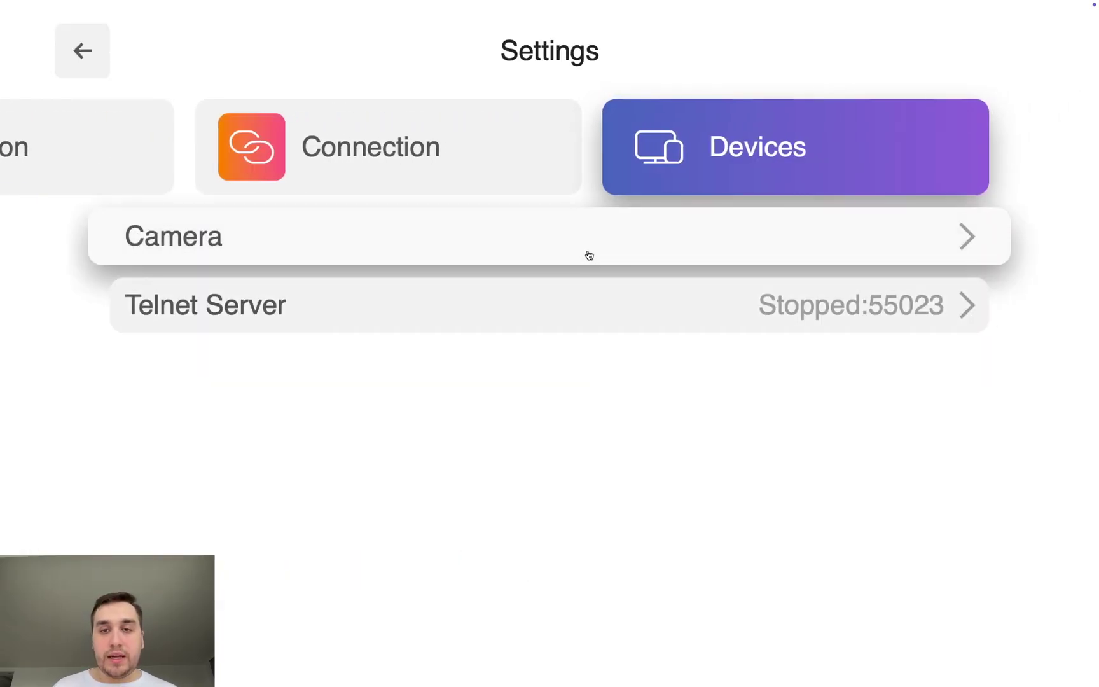
click(589, 253)
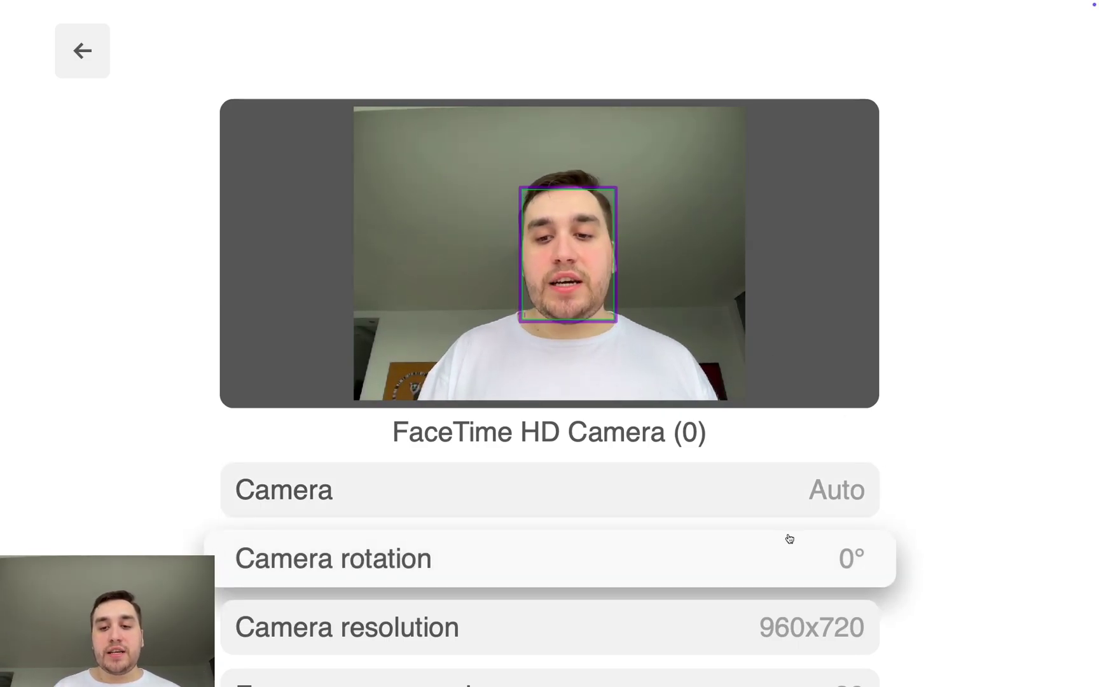
scroll(789, 539, down, 2)
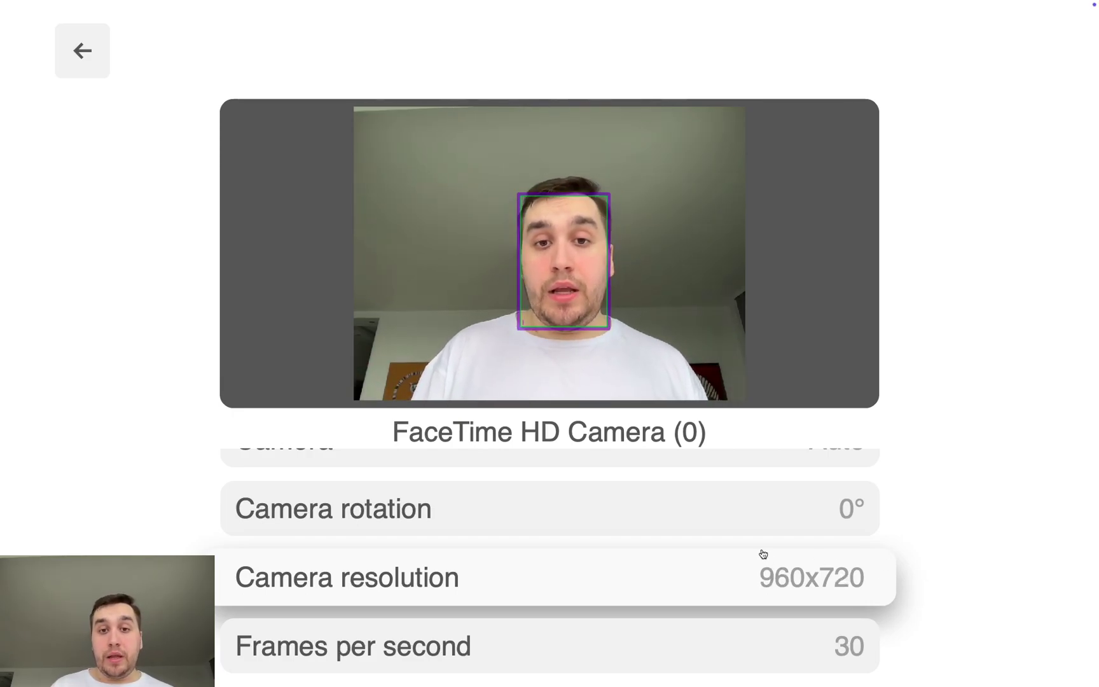
scroll(784, 559, up, 2)
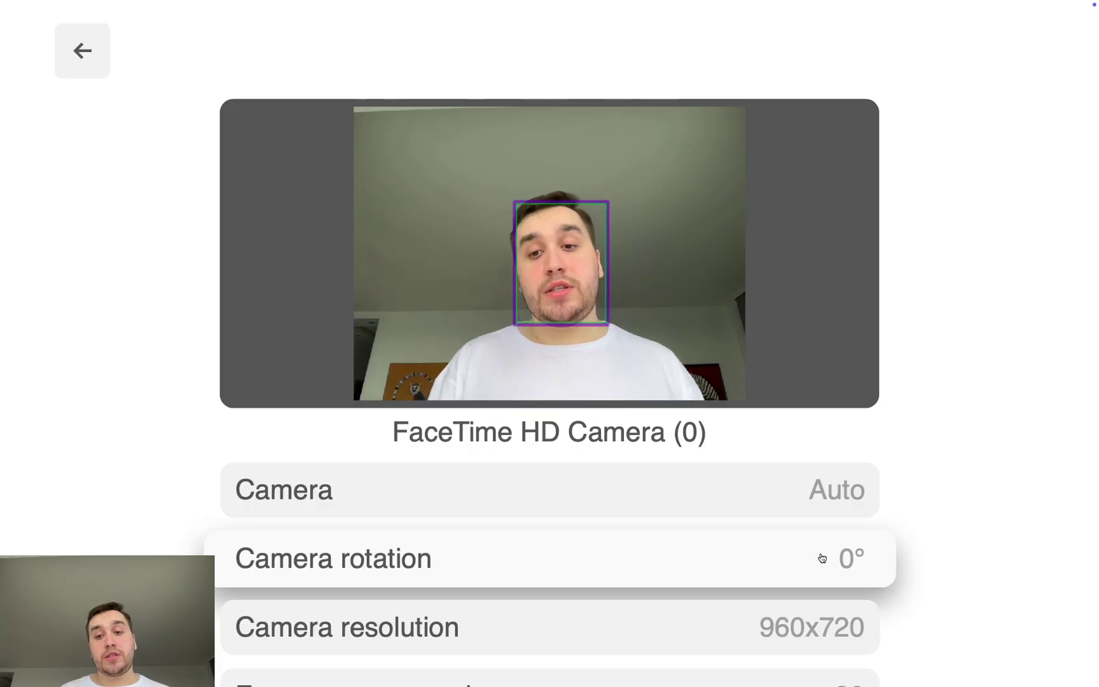
click(840, 562)
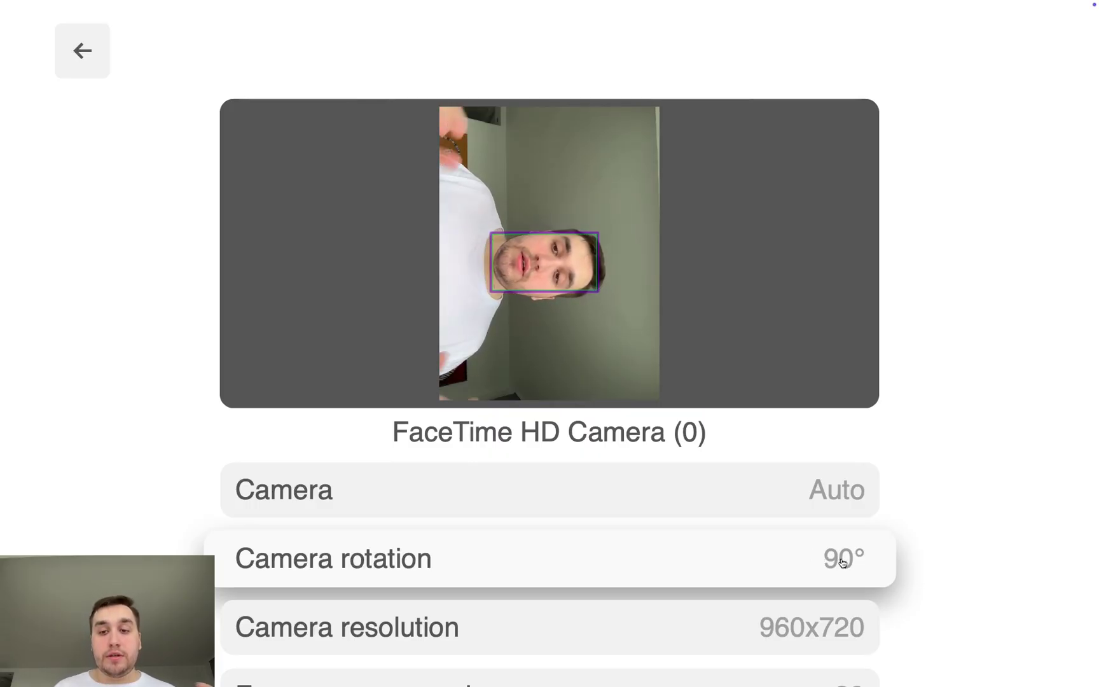
click(842, 562)
click(842, 562)
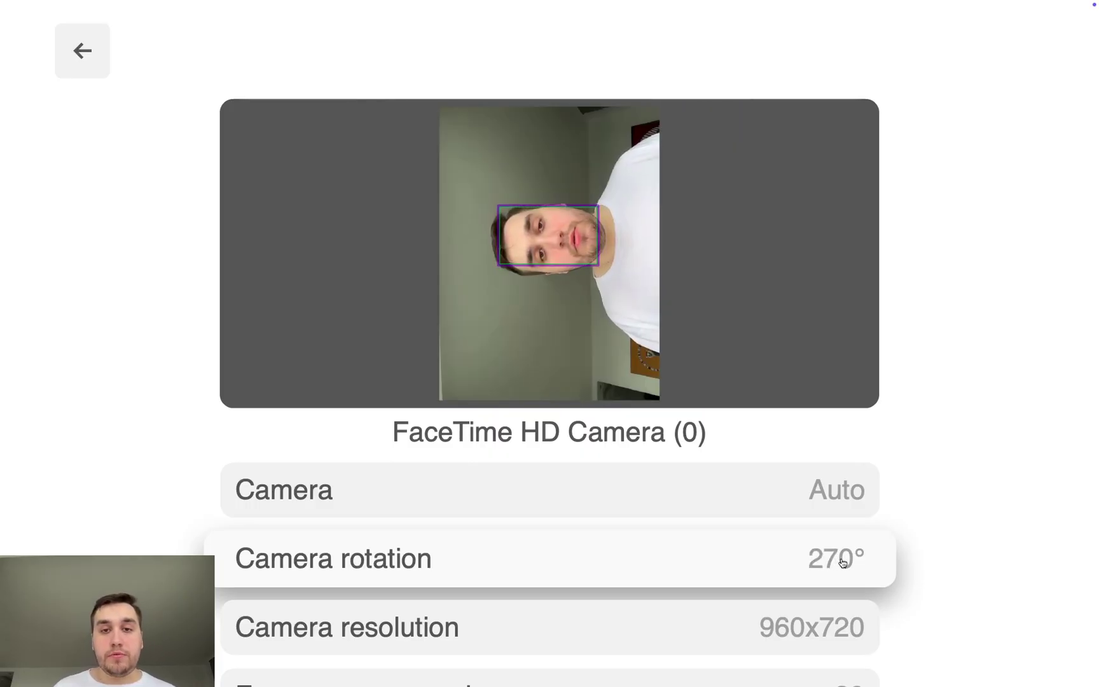
click(841, 562)
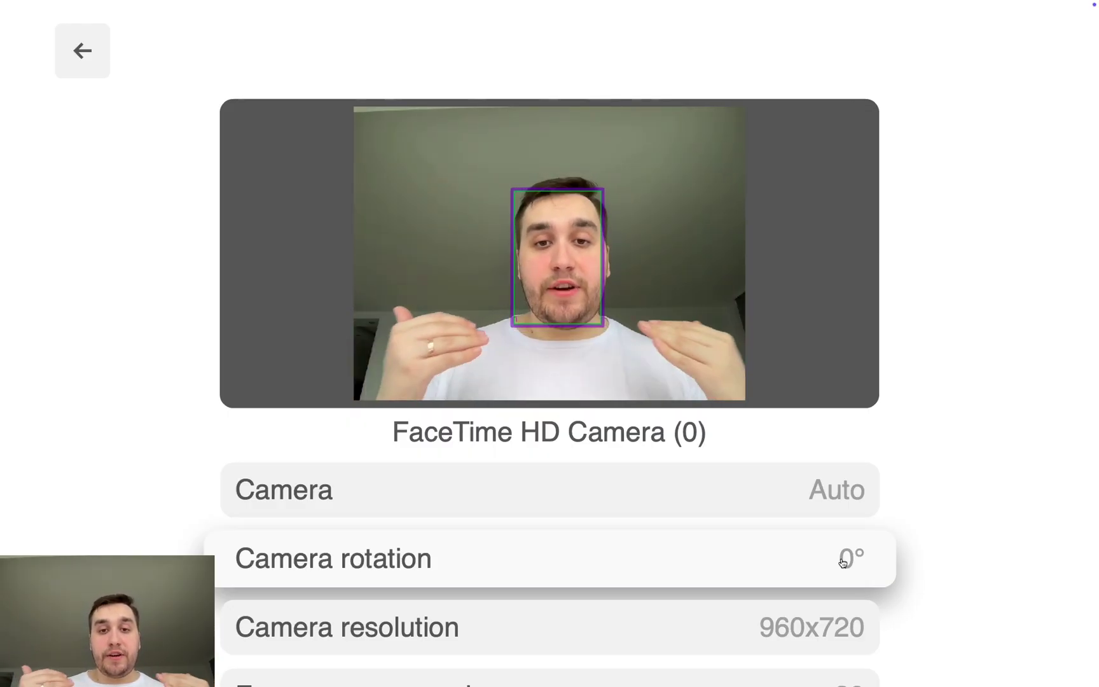
Step: Cycle the camera source through Camera (1), Camera (2) and Auto, ending on IP camera
click(828, 505)
click(825, 504)
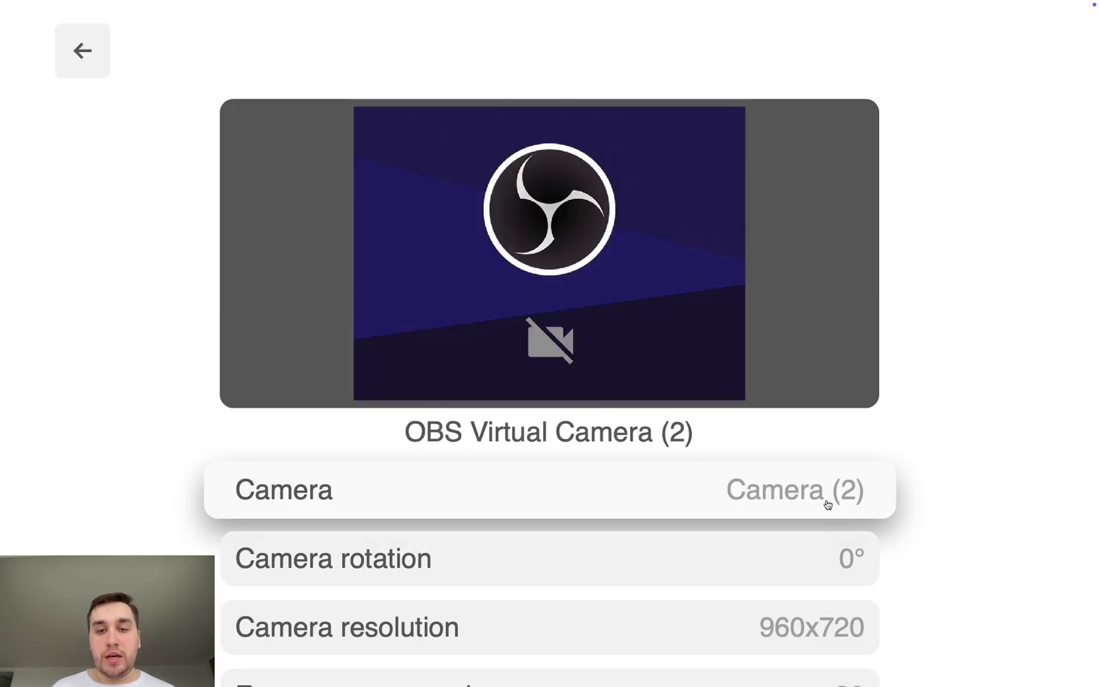
click(827, 504)
click(826, 502)
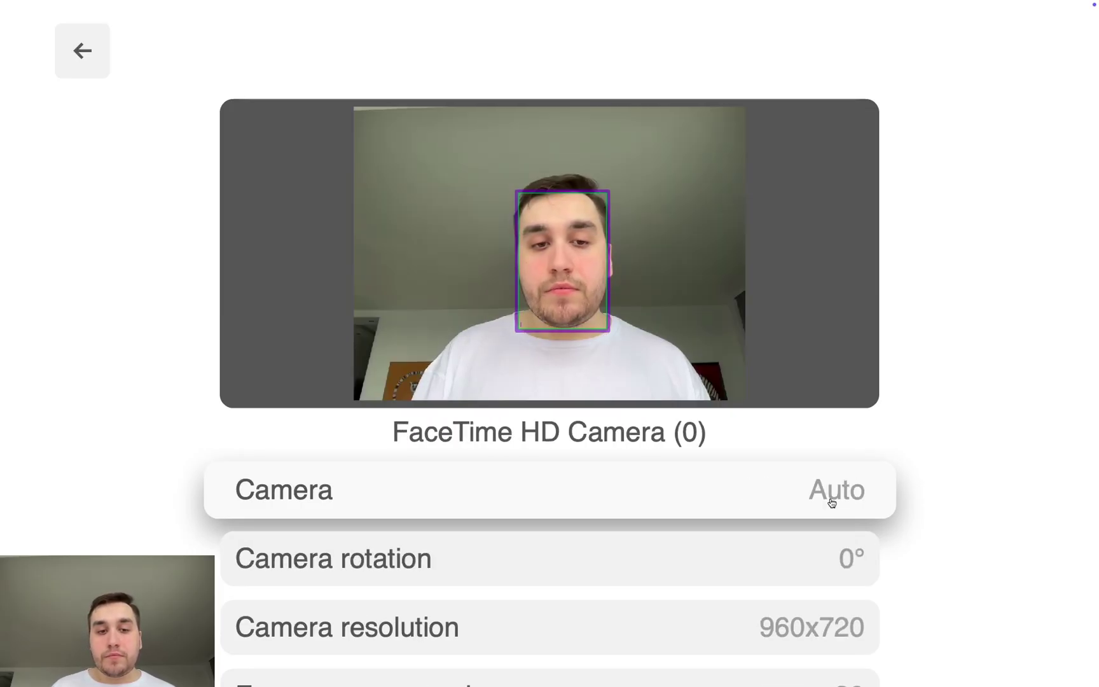
click(831, 502)
click(831, 502)
click(831, 501)
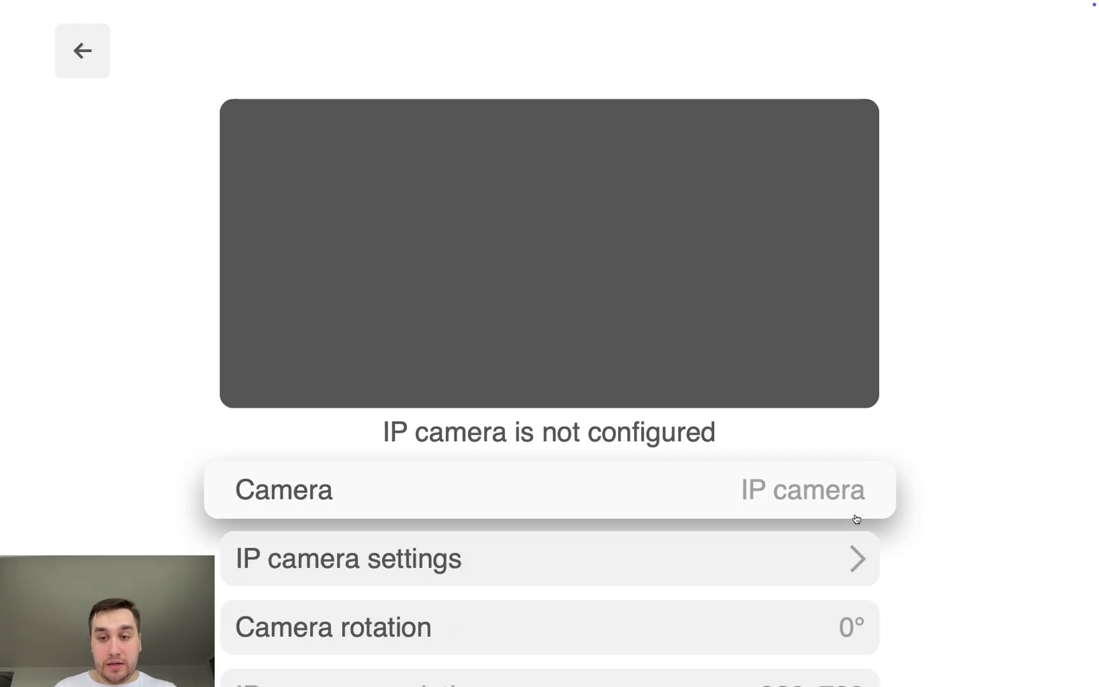
Step: Look at the IP camera settings, switch the camera source back to Auto, and return to Settings
click(831, 546)
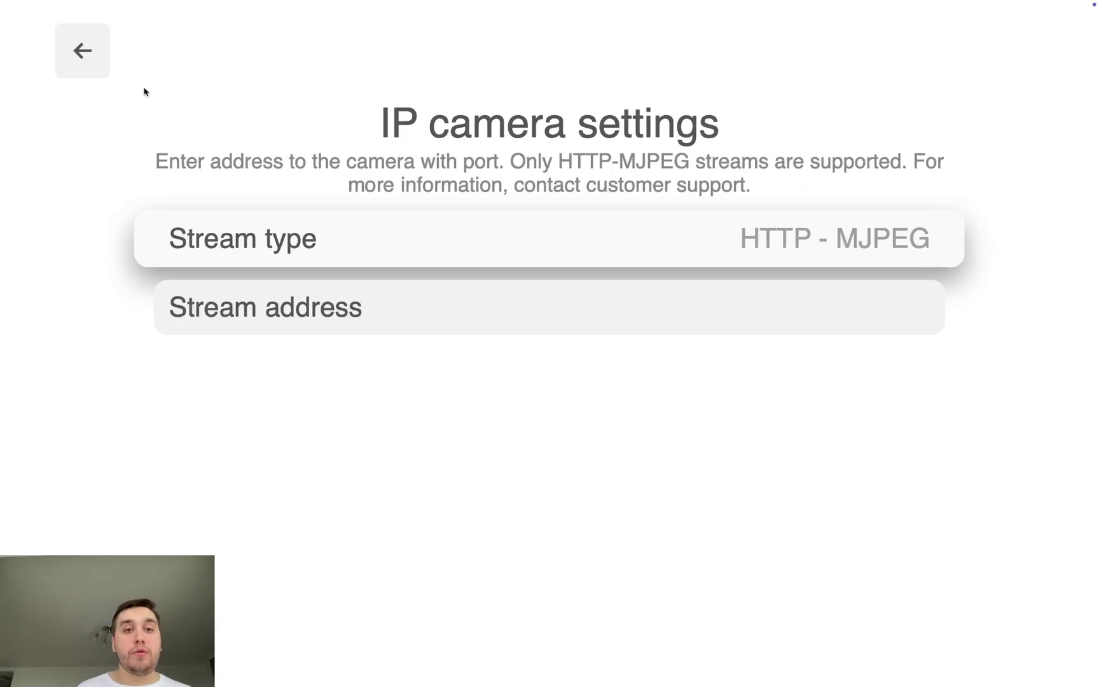
click(106, 71)
click(808, 485)
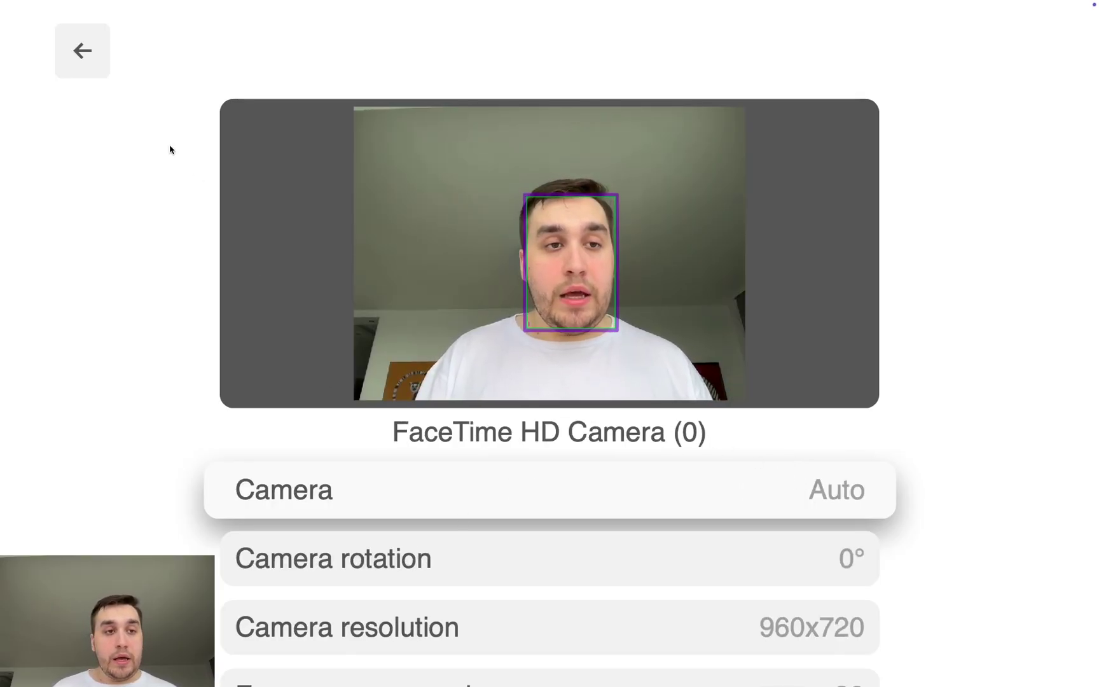
click(80, 60)
scroll(122, 128, left, 10)
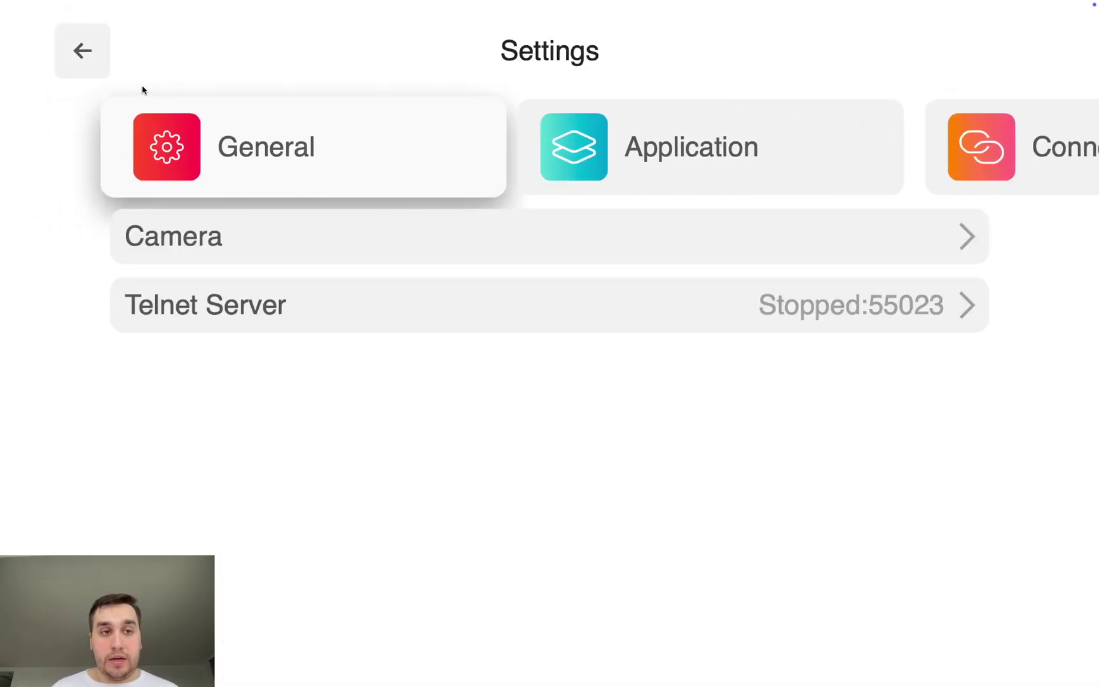
Step: In General facial attribute recognition, switch on Demographics, Attributes, Customer Journey and High Sensitivity
click(82, 51)
scroll(191, 519, left, 5)
click(193, 518)
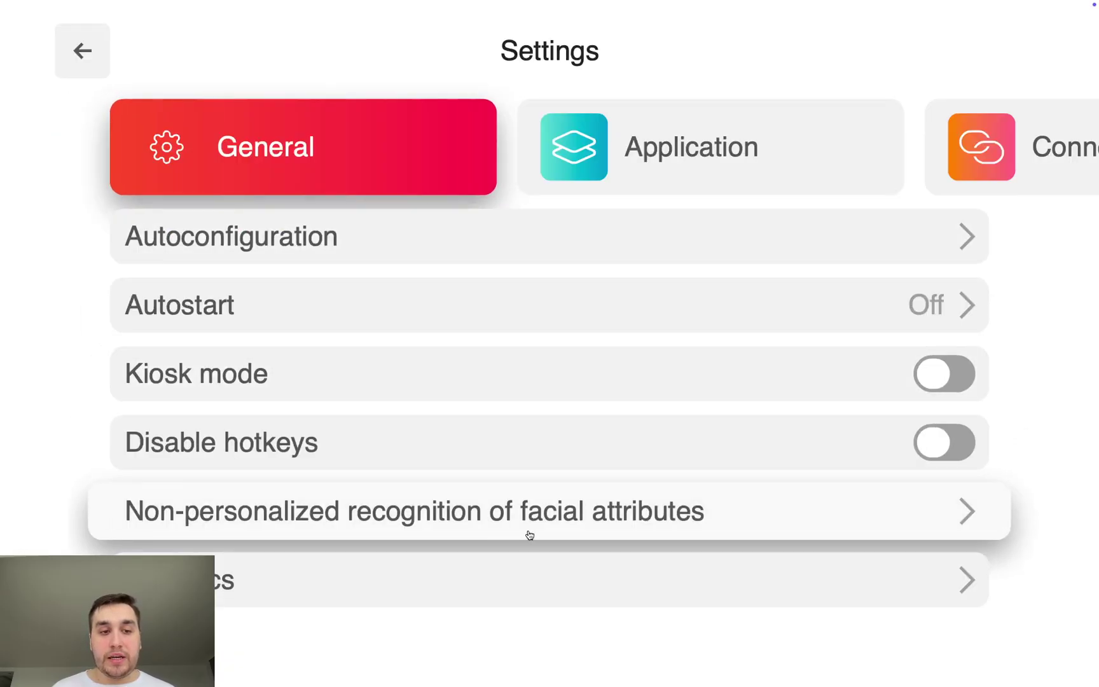
click(745, 512)
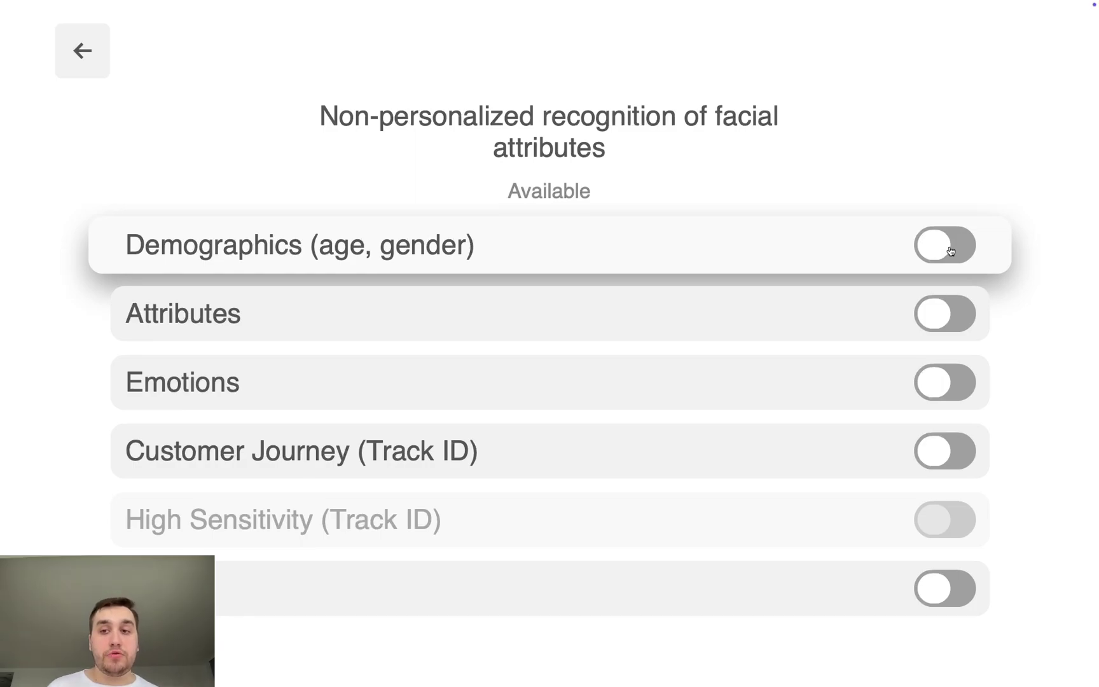
click(952, 250)
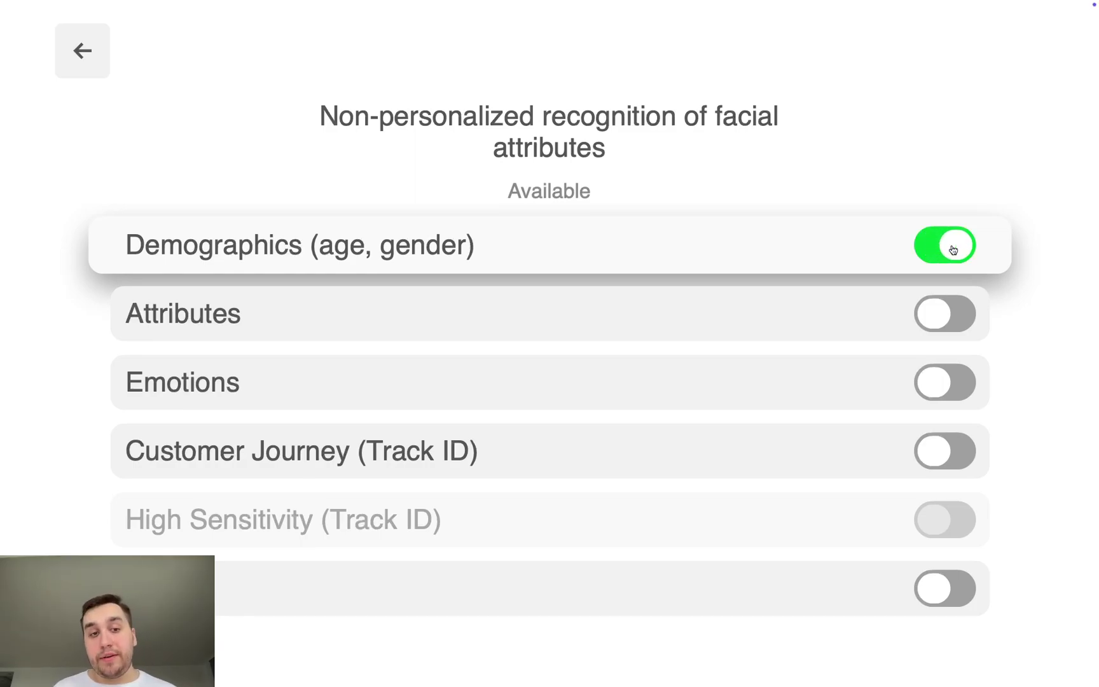
click(940, 316)
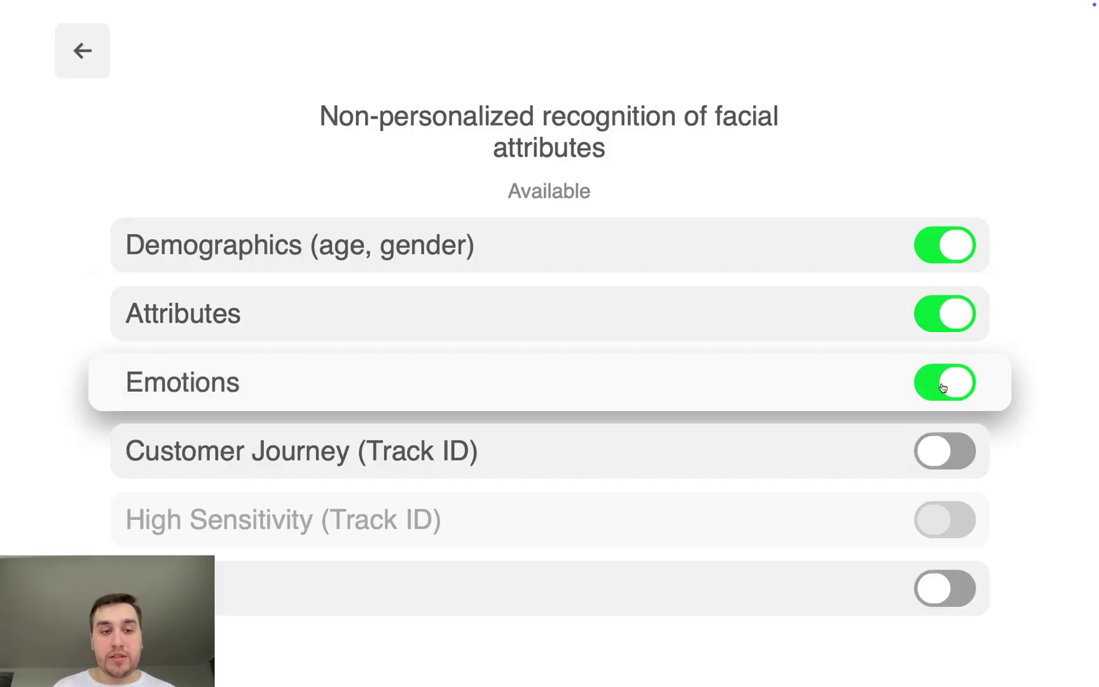
click(941, 465)
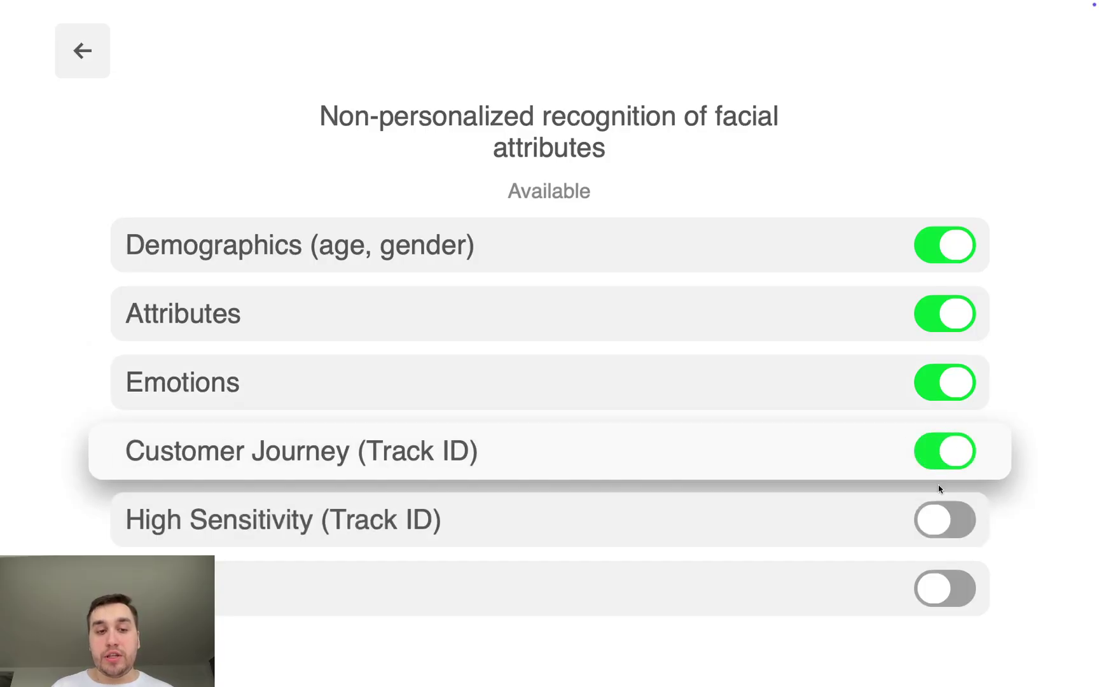
click(938, 514)
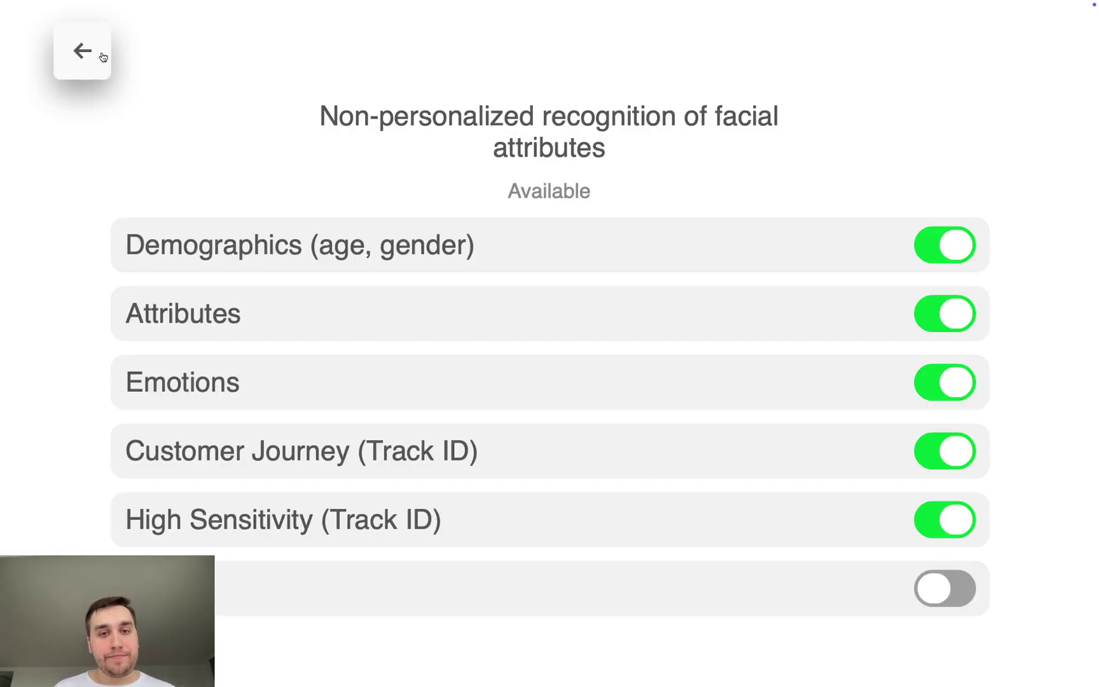
click(99, 56)
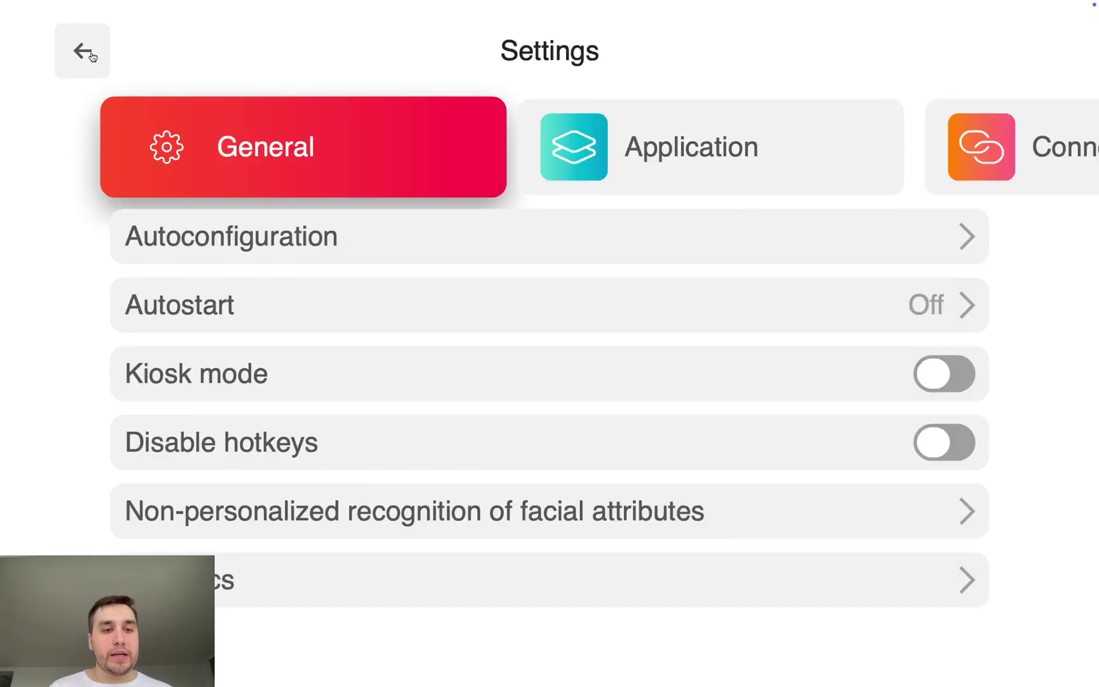
click(88, 55)
Step: Continue playback to view live face metrics such as gender, age 26±3 and emotion
click(209, 159)
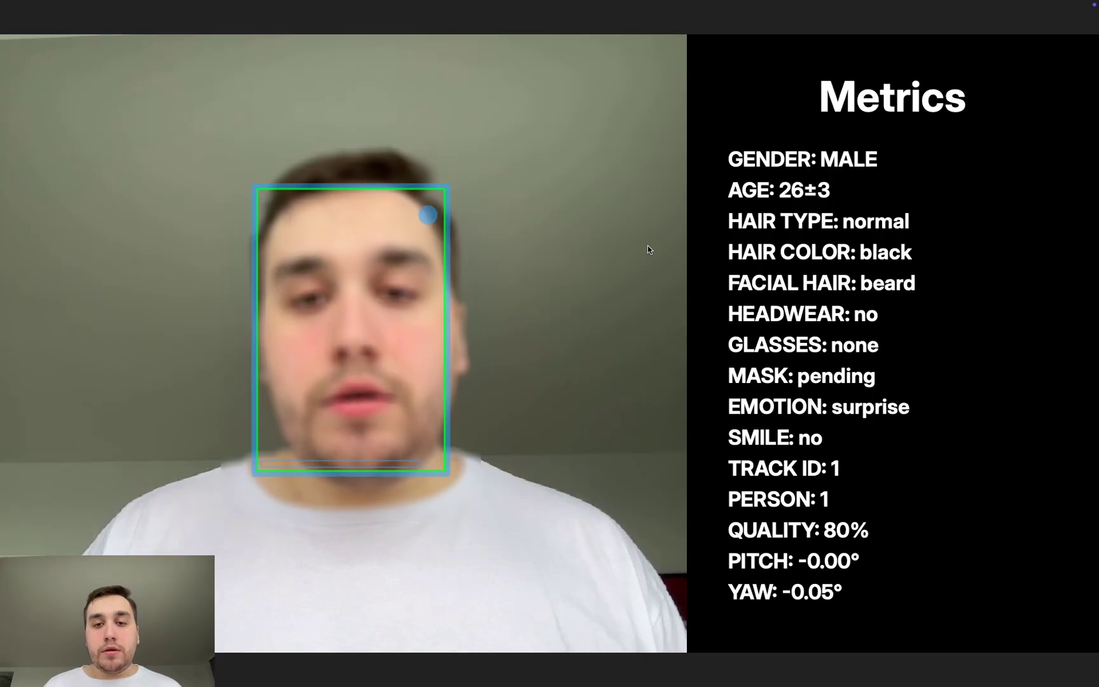
right_click(647, 246)
Step: Leave playback and close the DISPL Player application, confirming Exit
click(658, 249)
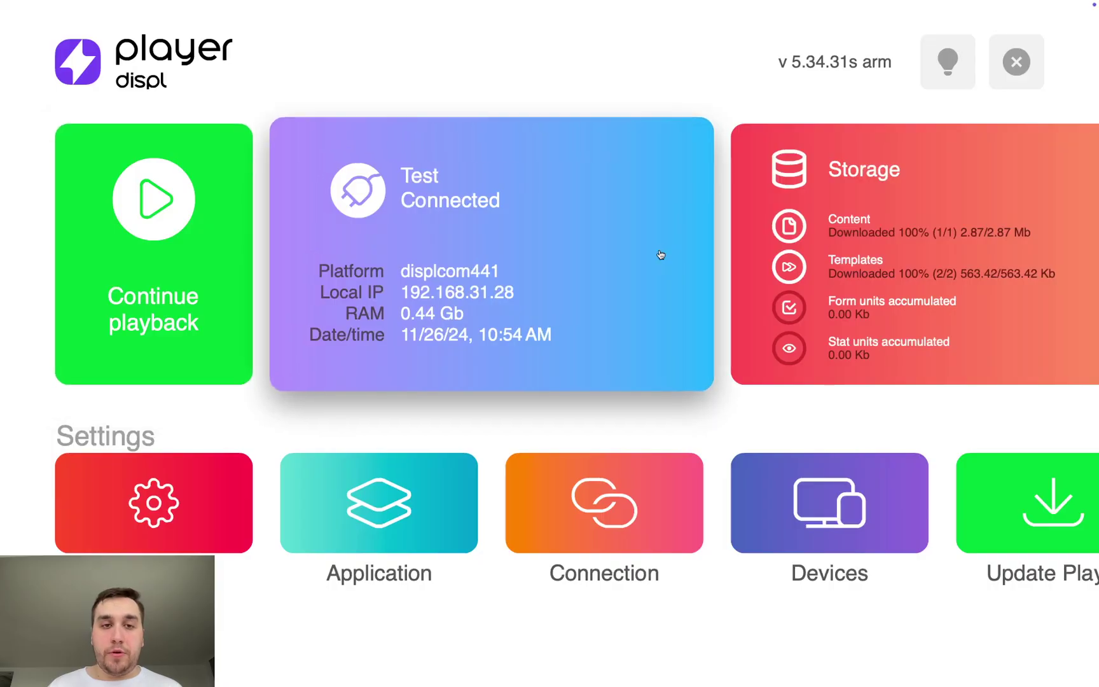
right_click(713, 86)
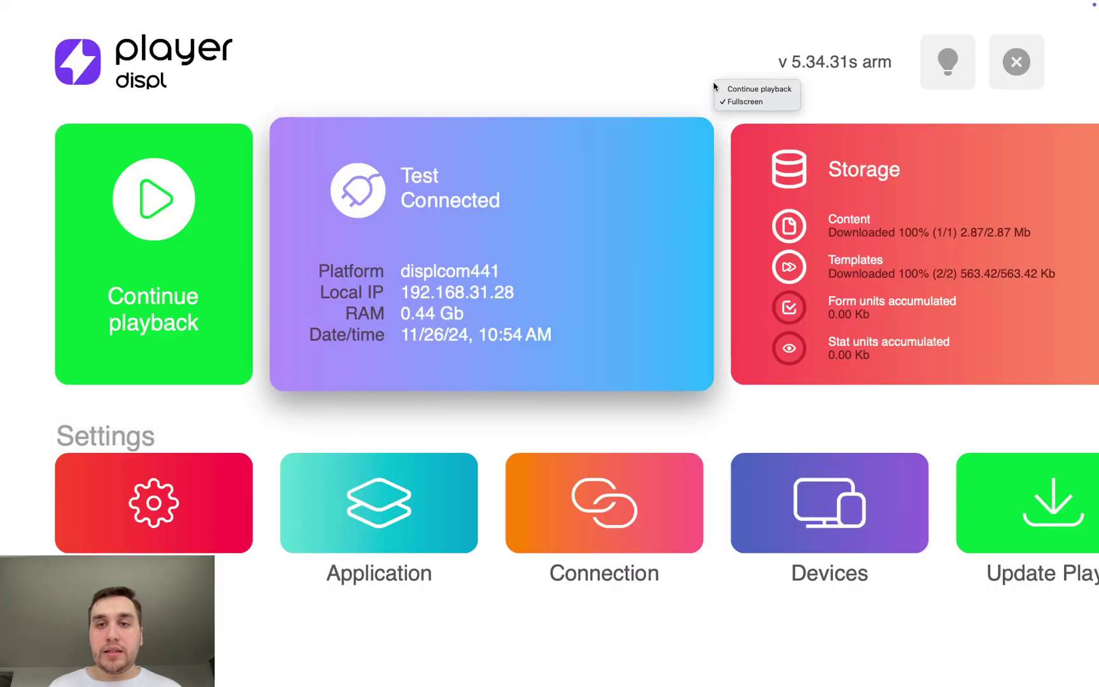
click(872, 87)
click(1012, 76)
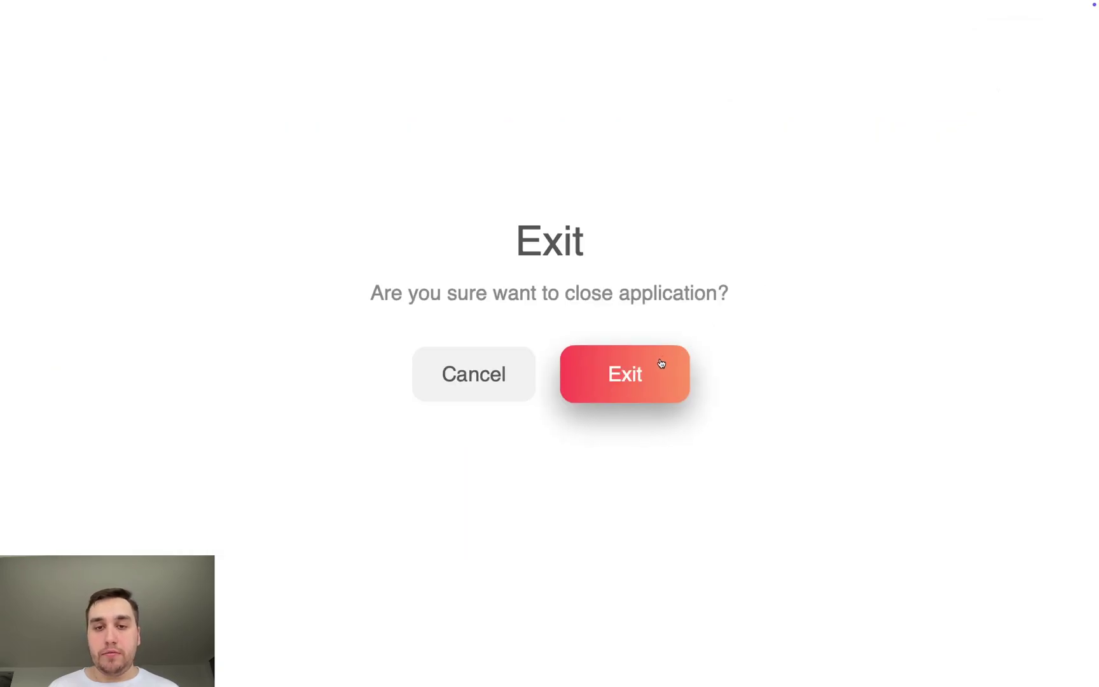
click(660, 362)
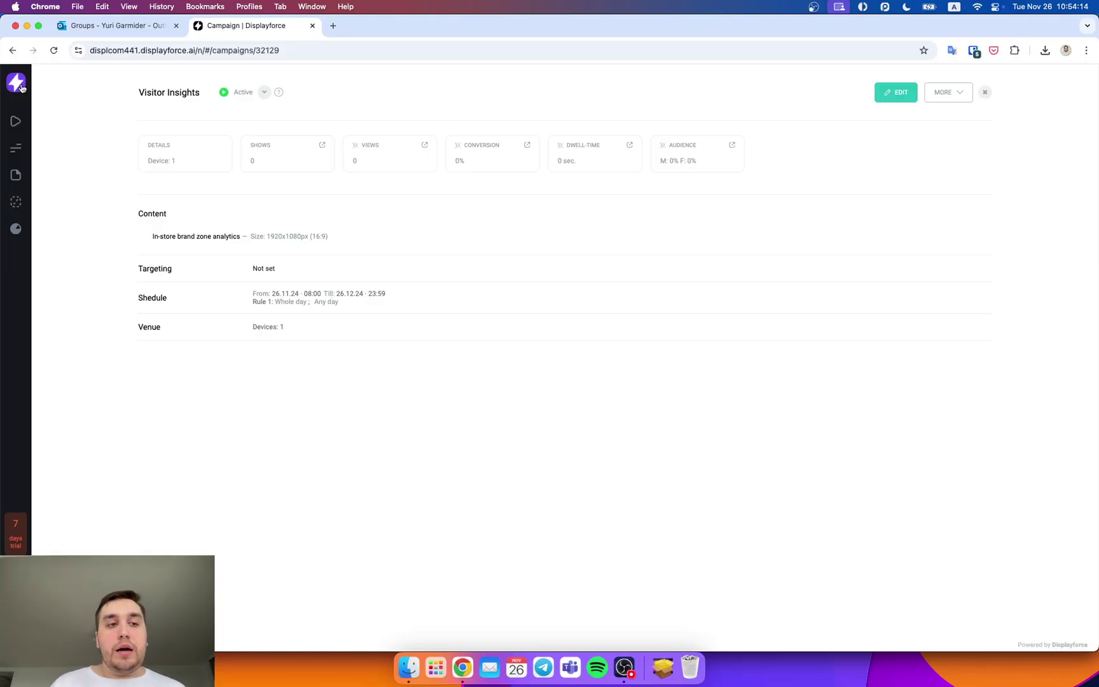
Step: Load displ.com from the DISPL bookmark in a new tab and go to Resources > Help Center
click(332, 26)
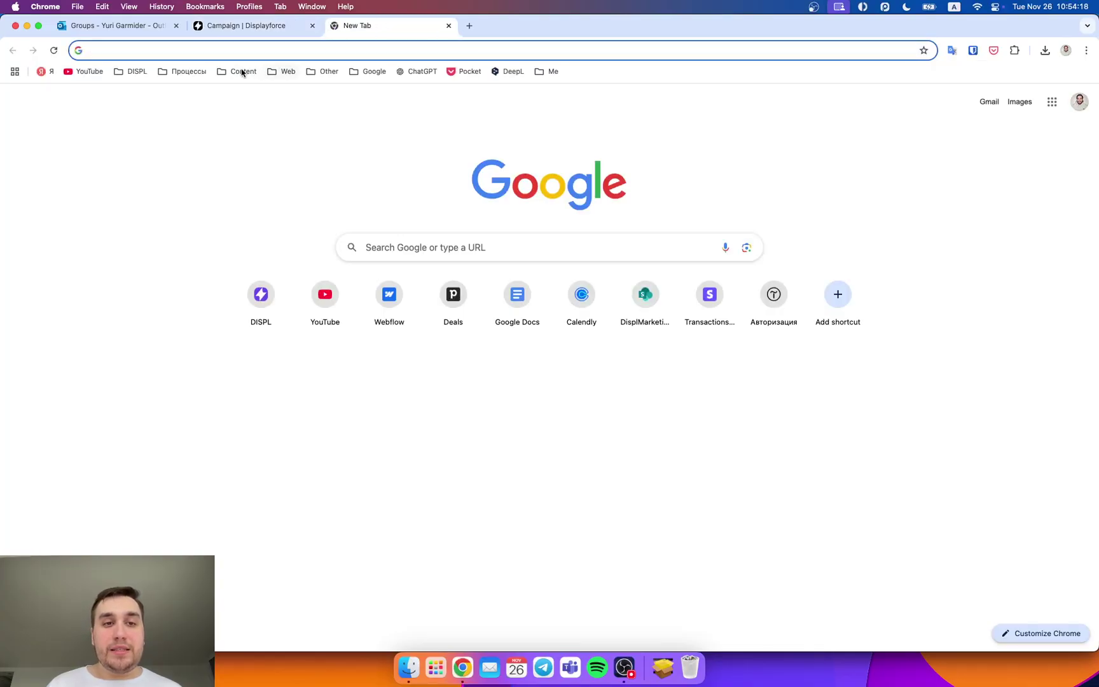
click(146, 72)
click(151, 93)
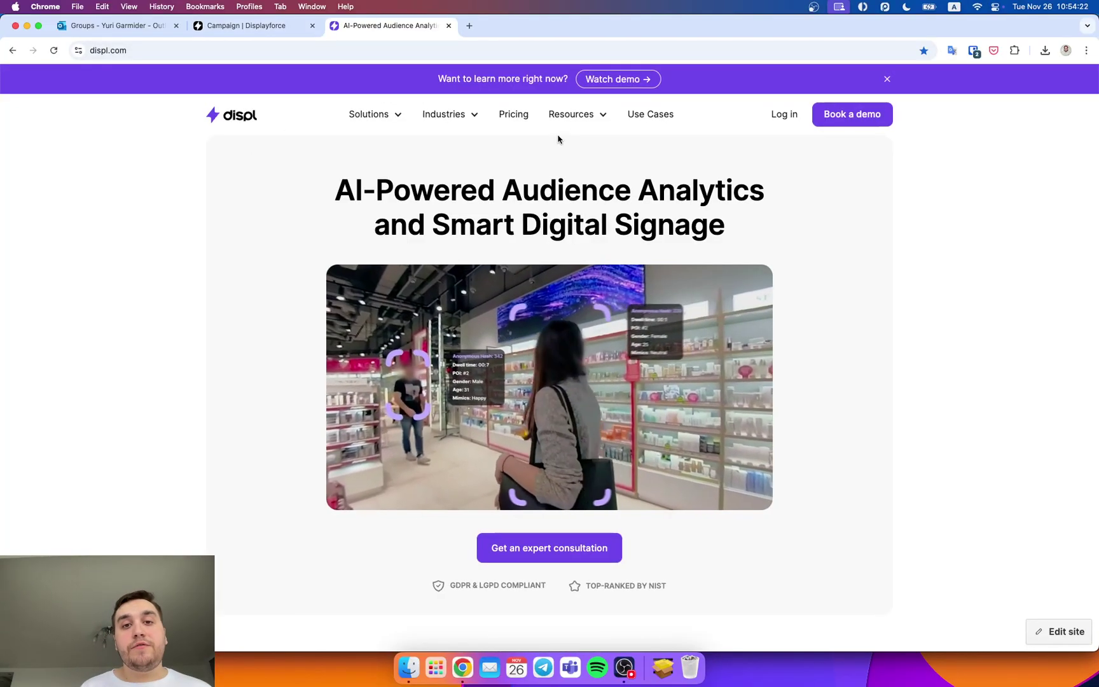
mouse_move(580, 115)
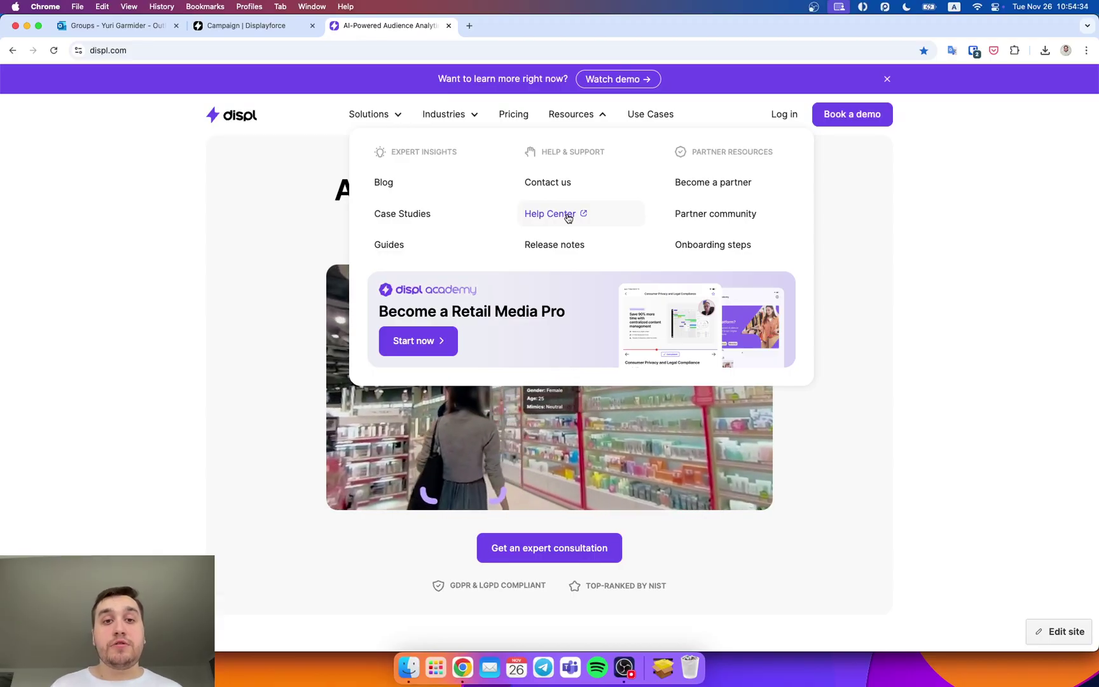
mouse_move(556, 125)
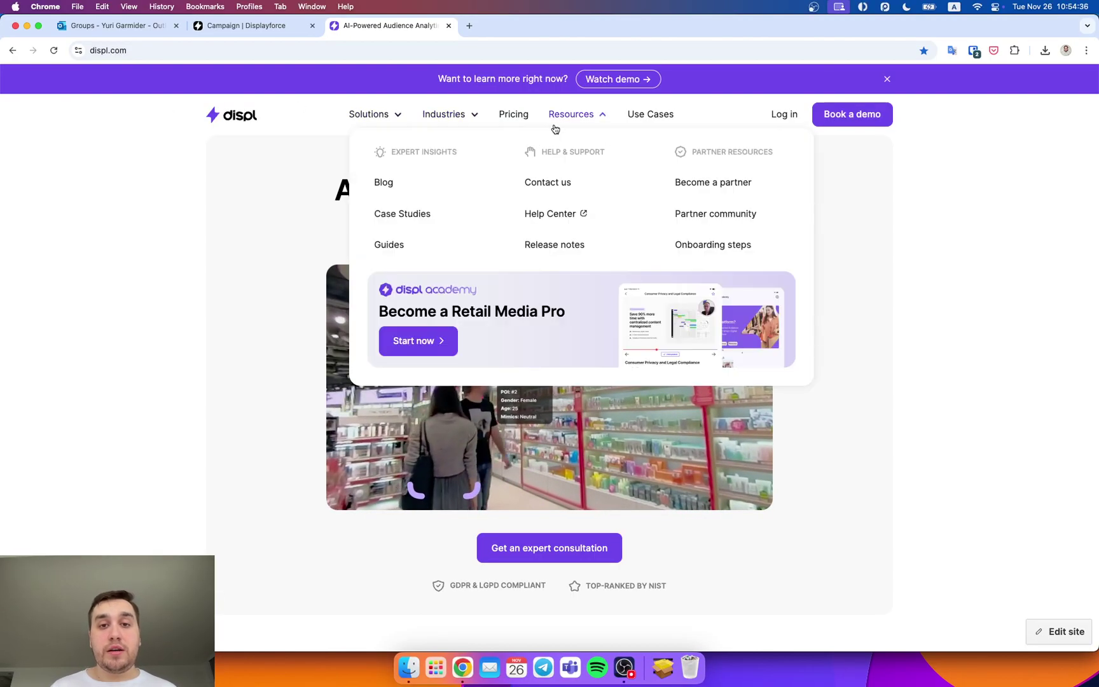
click(561, 214)
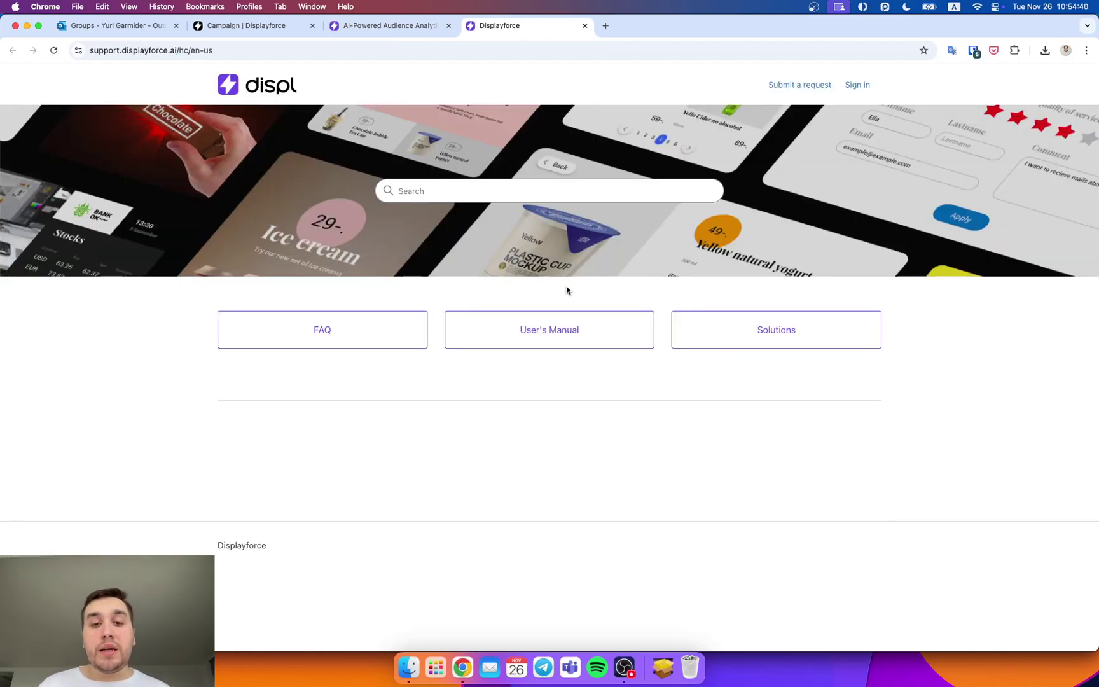
Step: Search the Help Center for 'syst' and read the Player System requirements for Windows, Android, iOS, Tizen and webOS
click(530, 192)
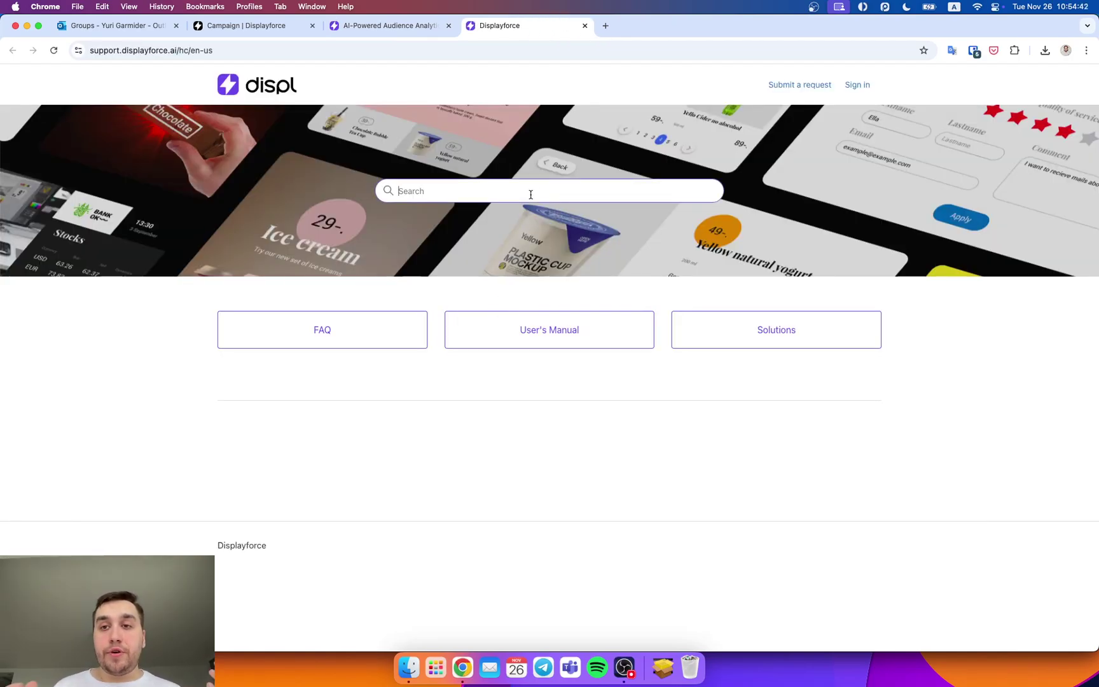
text(system)
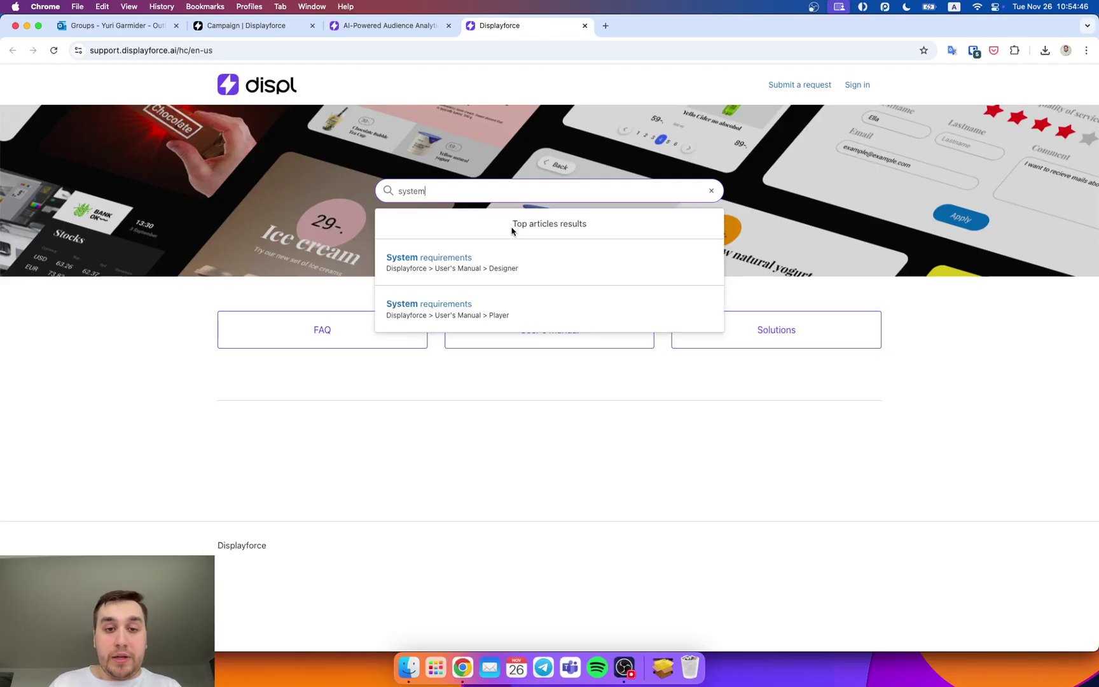
click(497, 311)
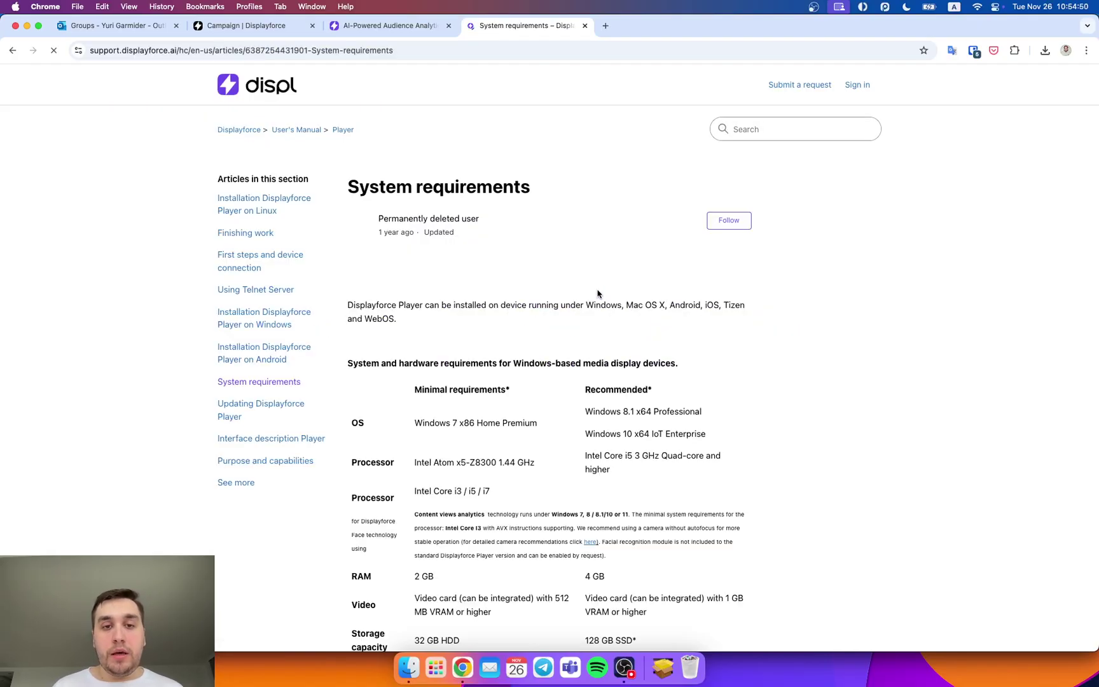
scroll(759, 346, down, 5)
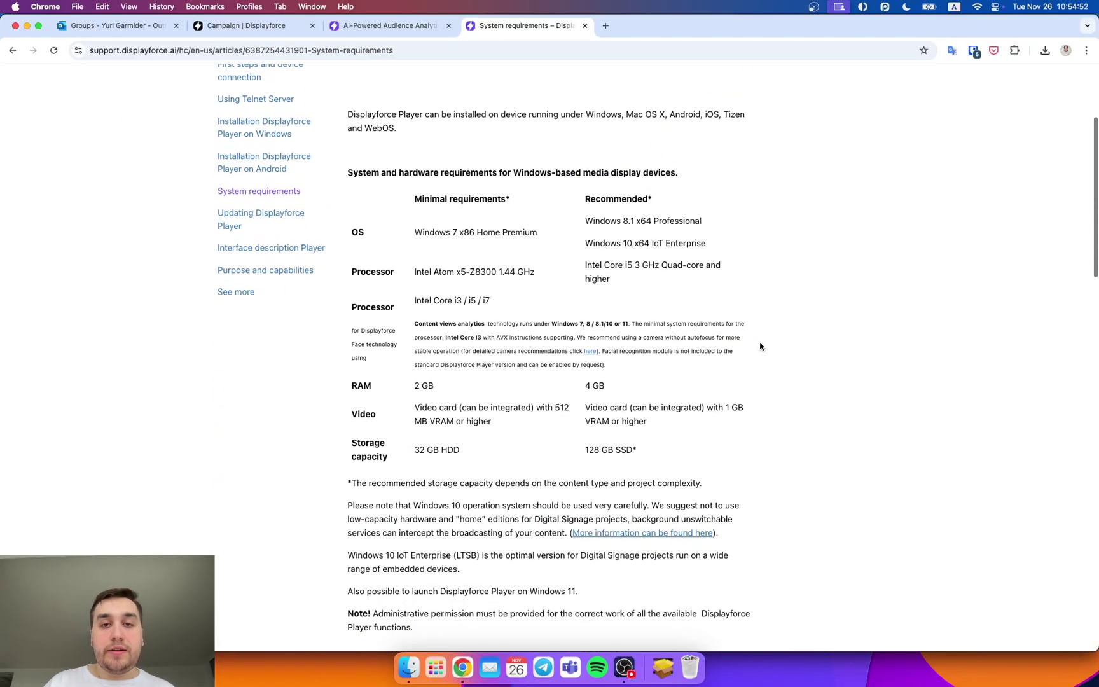
scroll(760, 345, down, 15)
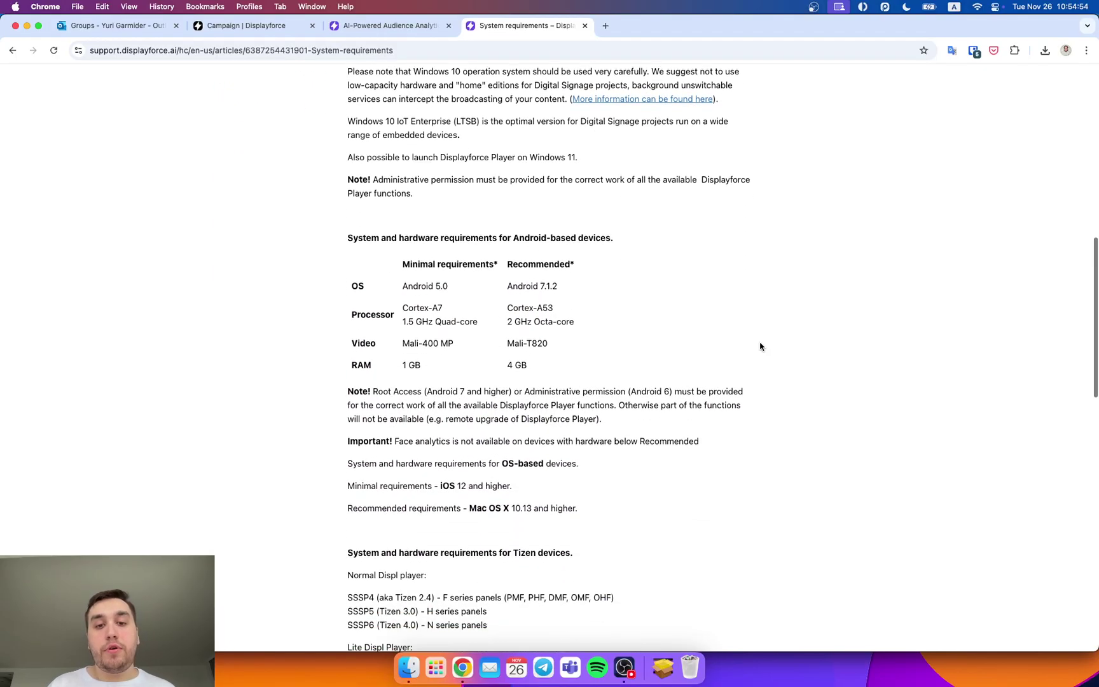
scroll(760, 346, down, 4)
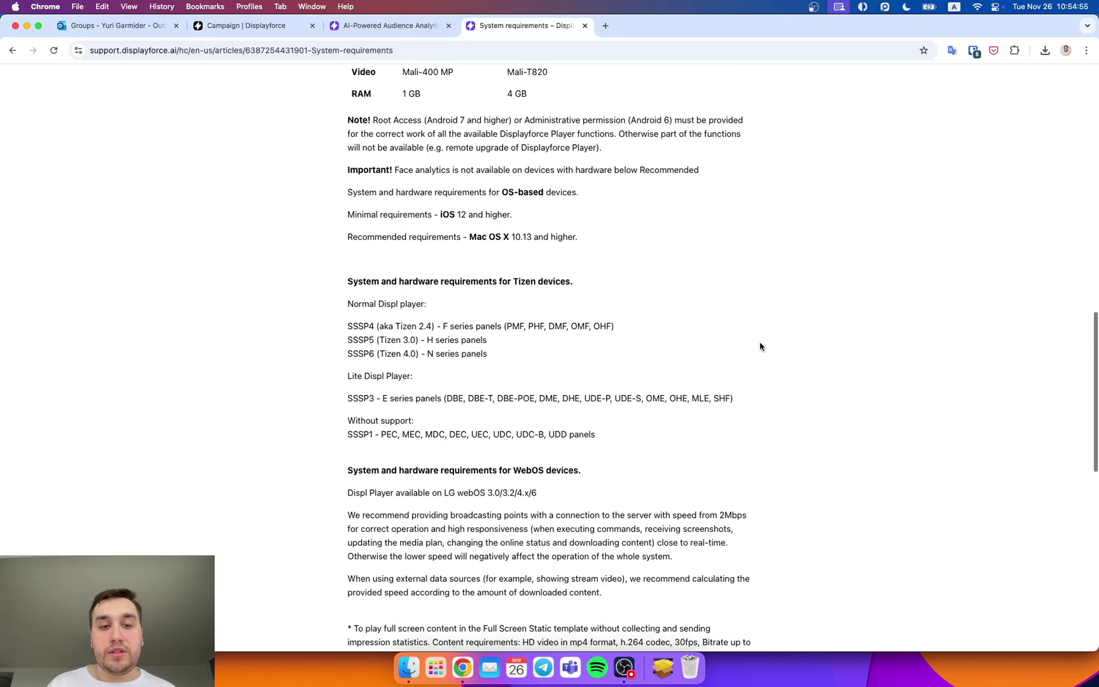